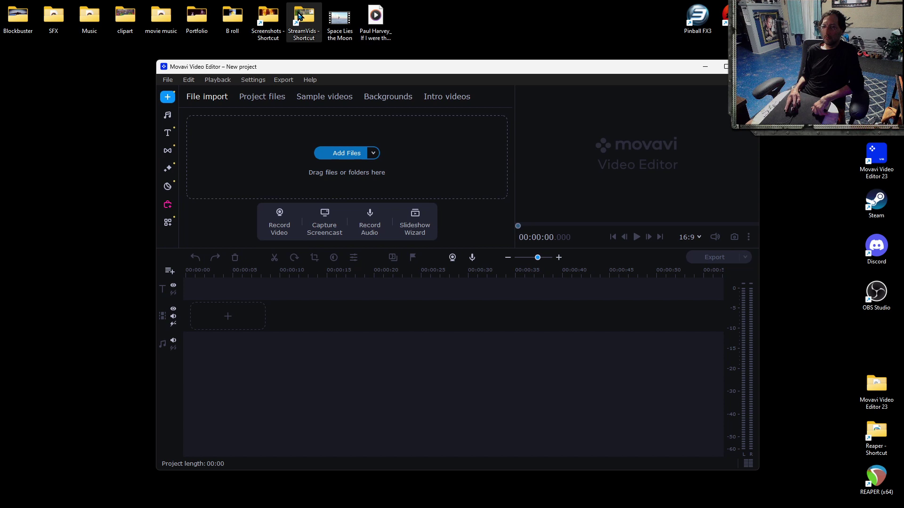
pyautogui.doubleClick(304, 18)
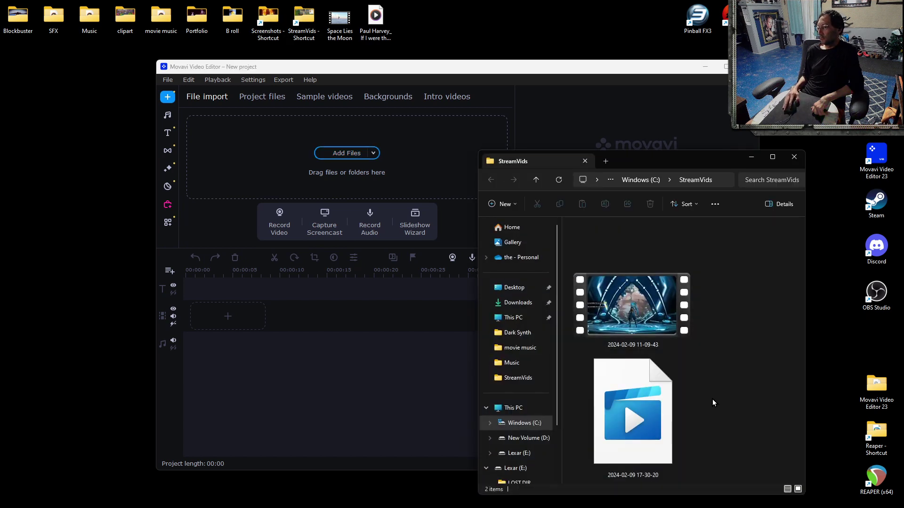
pyautogui.moveTo(630, 296); pyautogui.dragTo(362, 162)
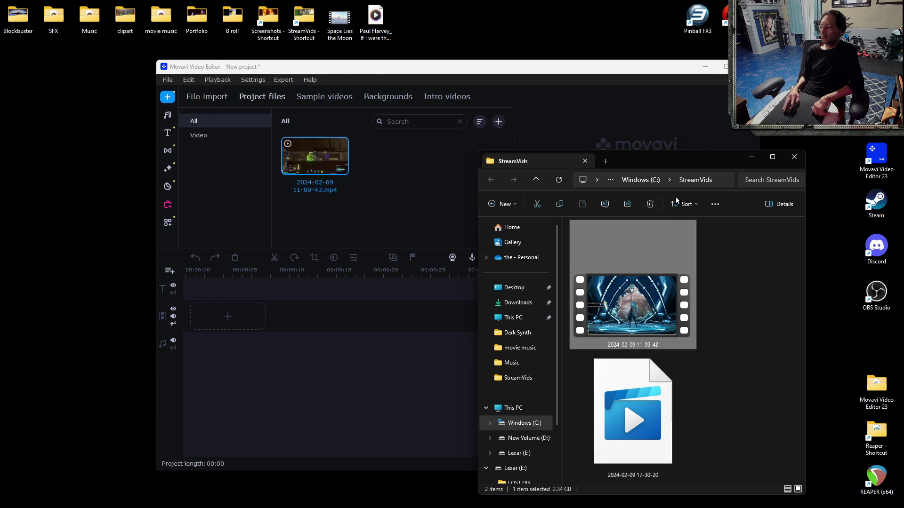
pyautogui.click(789, 164)
pyautogui.moveTo(340, 145); pyautogui.dragTo(206, 319)
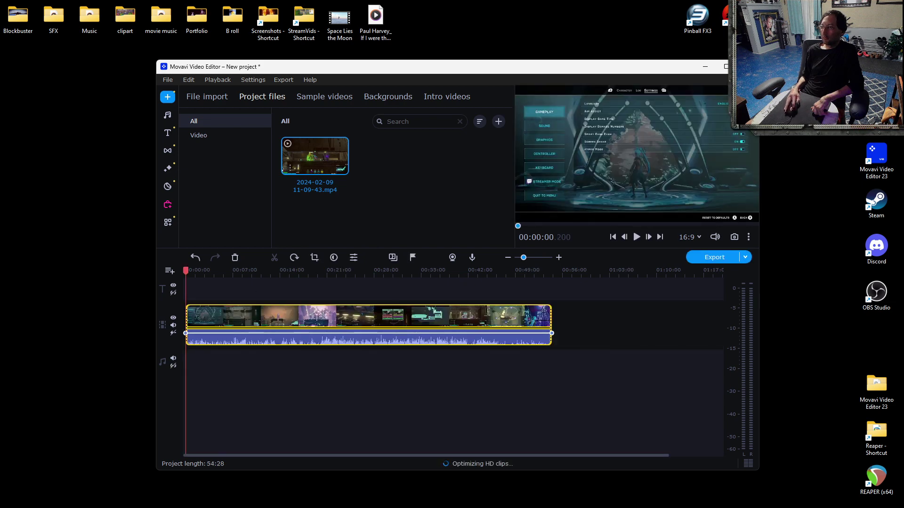
pyautogui.click(725, 67)
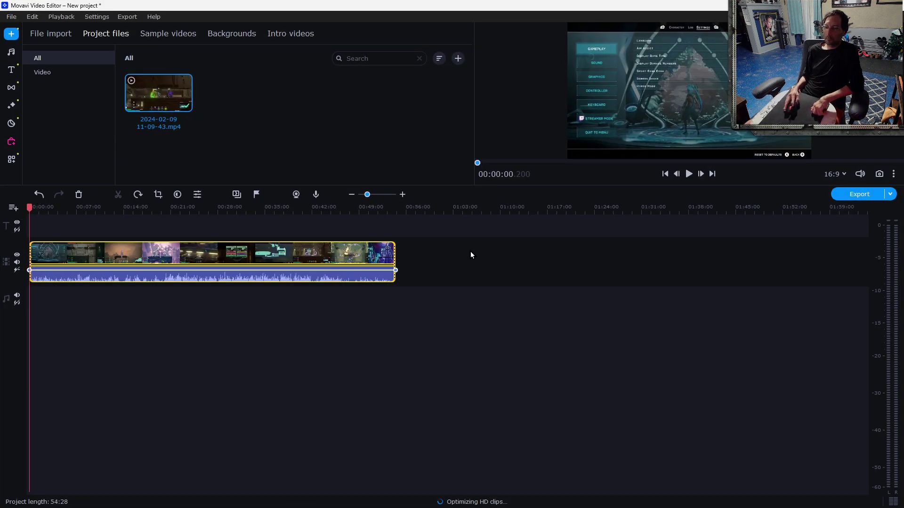
# - Split the gameplay clip at 00:00:05.400 and delete the short segment before the cut
pyautogui.click(403, 195)
pyautogui.click(402, 194)
pyautogui.click(402, 194)
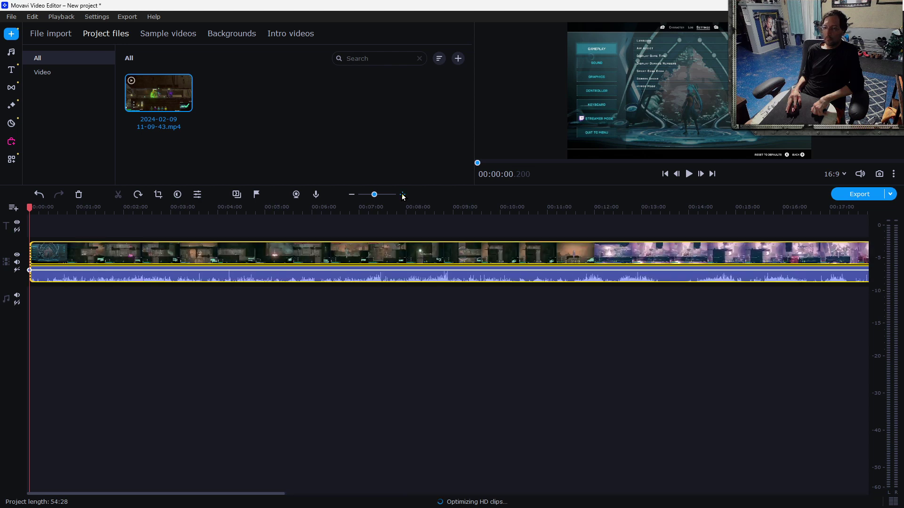
pyautogui.click(402, 195)
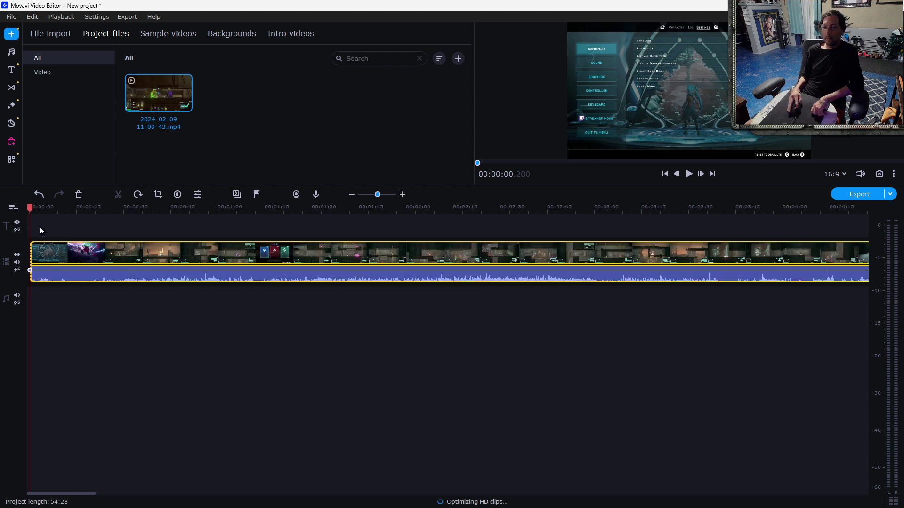
pyautogui.moveTo(30, 209); pyautogui.dragTo(77, 224)
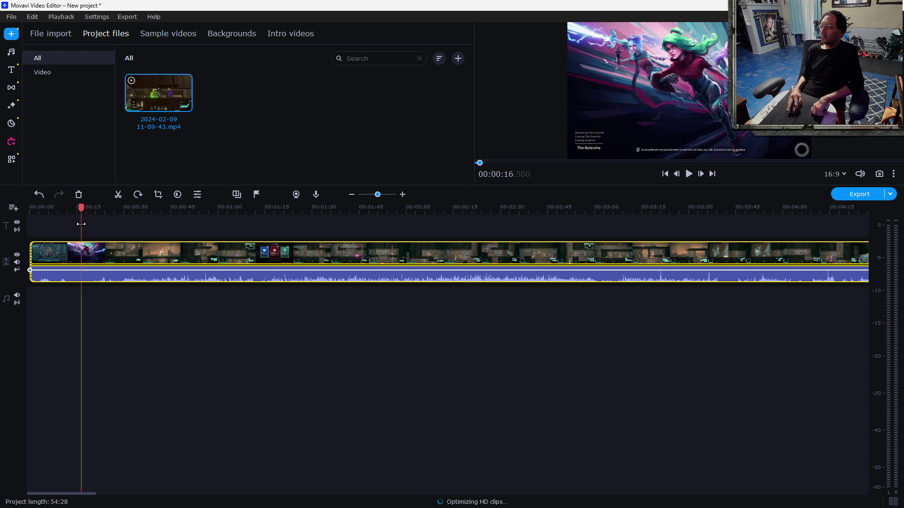
pyautogui.moveTo(58, 231); pyautogui.dragTo(46, 253)
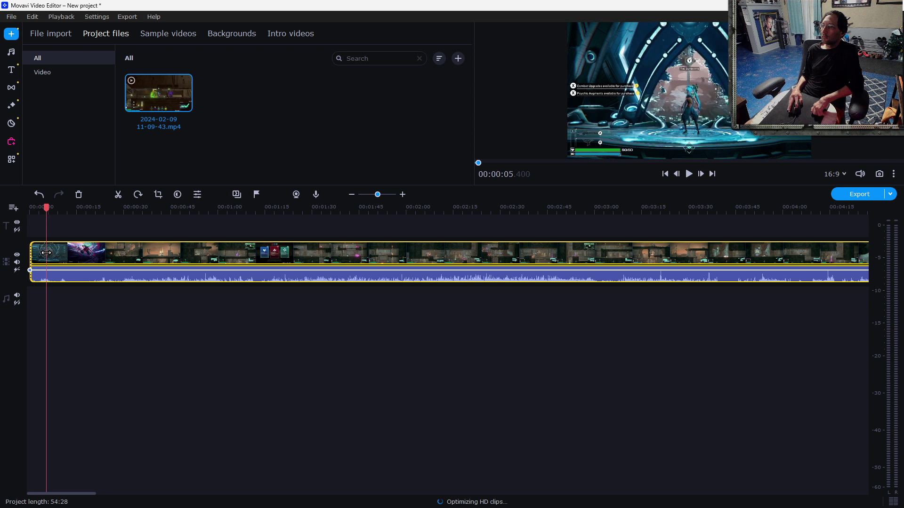
pyautogui.rightClick(75, 255)
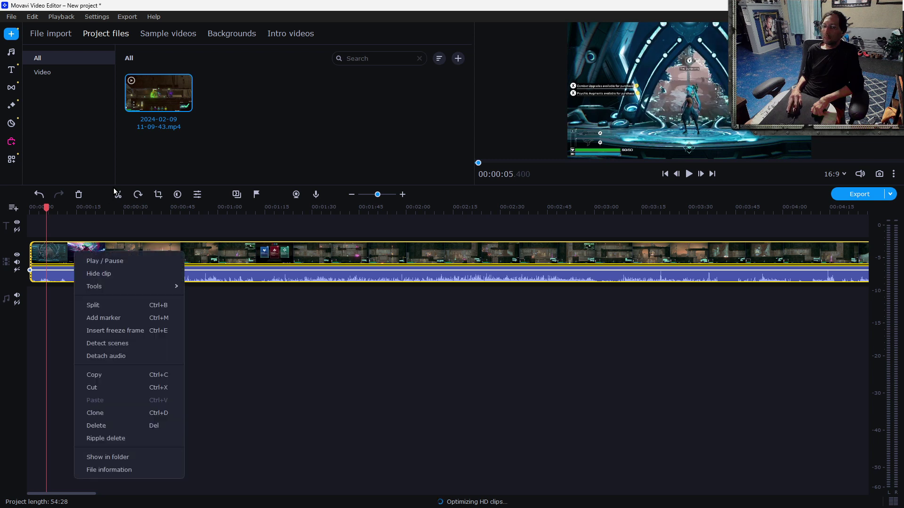
pyautogui.click(109, 304)
pyautogui.click(35, 254)
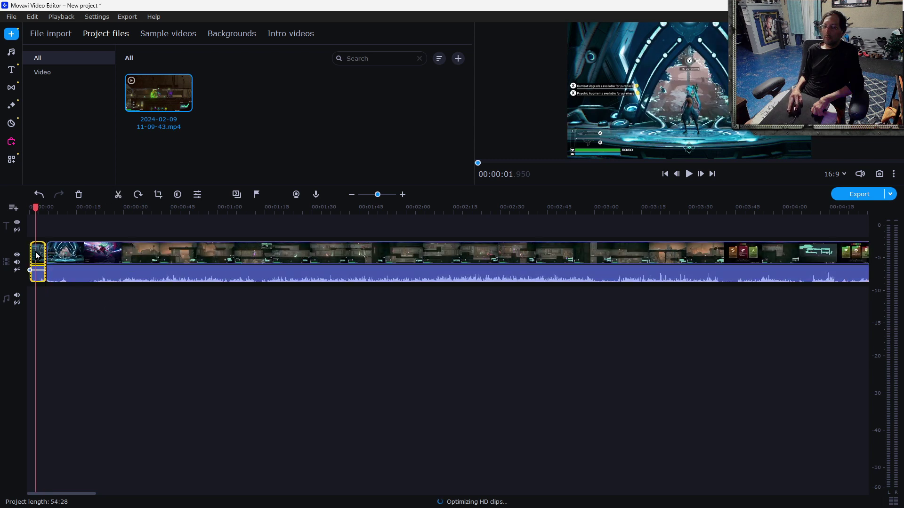
pyautogui.click(78, 195)
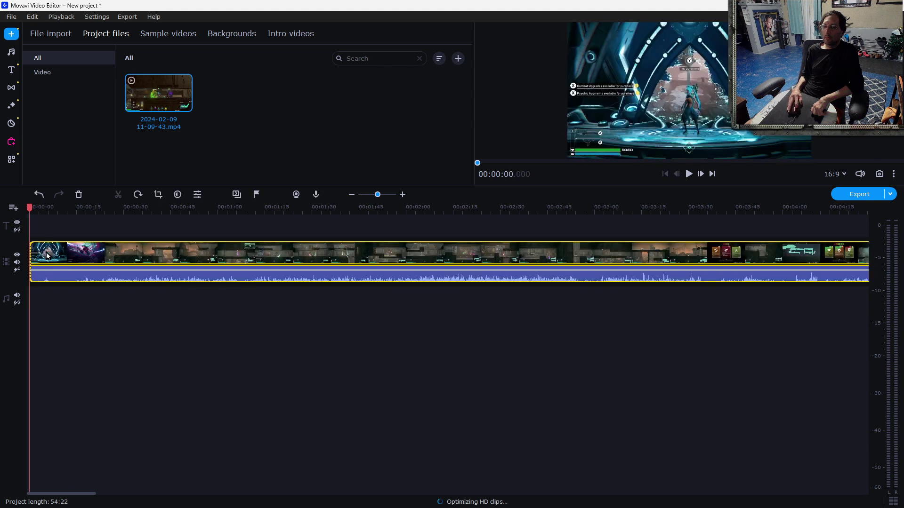
# - Play back the opening seconds of the clip and check the footage around 00:00:13
pyautogui.click(688, 174)
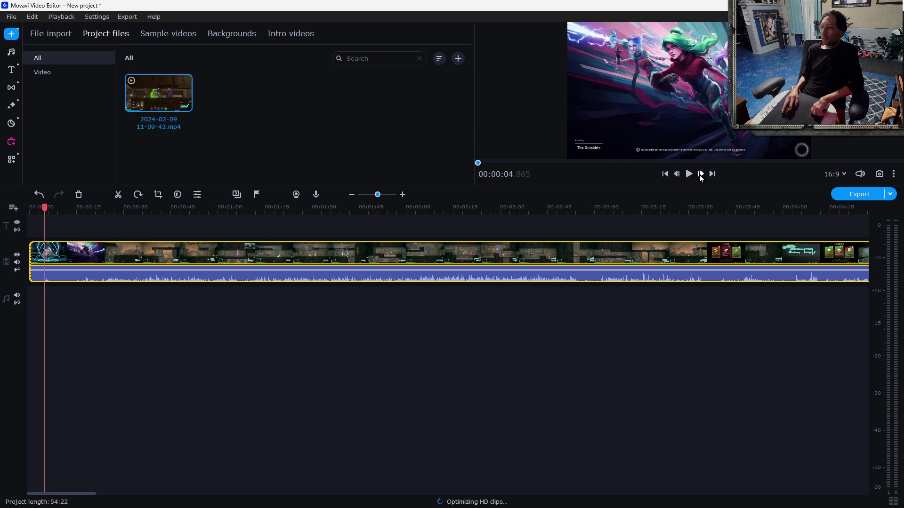
pyautogui.click(689, 175)
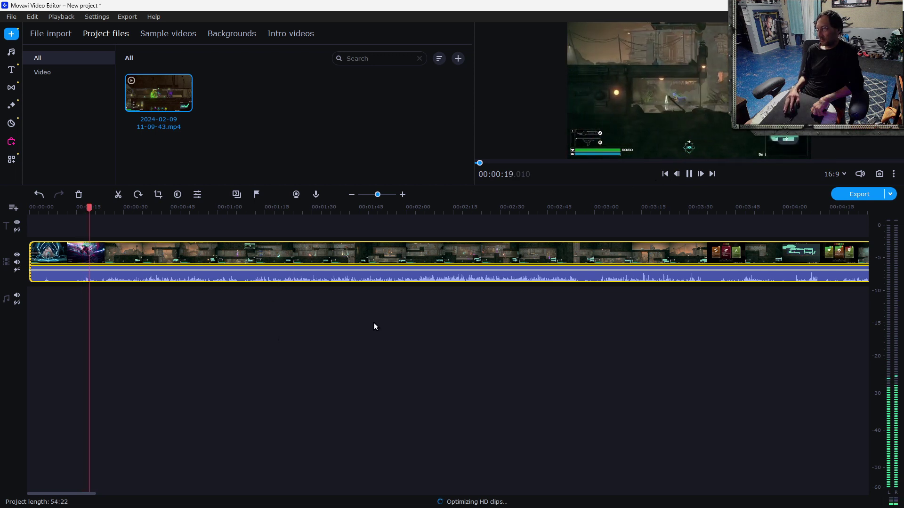
pyautogui.moveTo(93, 207); pyautogui.dragTo(78, 215)
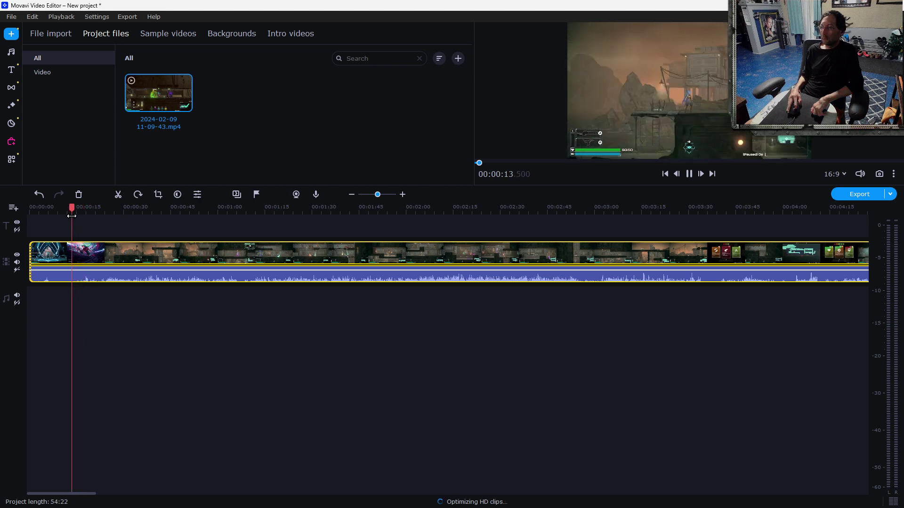
# - Find the map screen about 34 minutes into the clip and split the clip there at 00:33:50.774
pyautogui.scroll(-20, 456, 366)
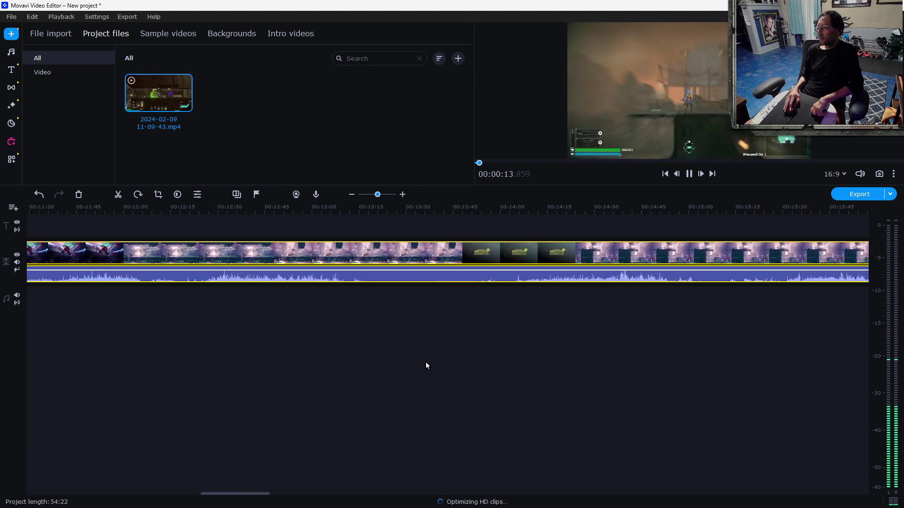
pyautogui.scroll(-13, 420, 354)
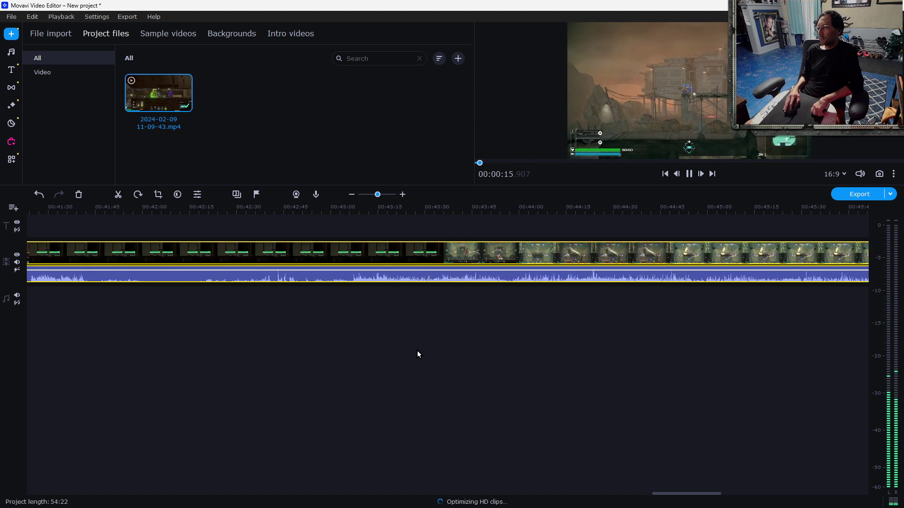
pyautogui.click(352, 194)
pyautogui.click(351, 194)
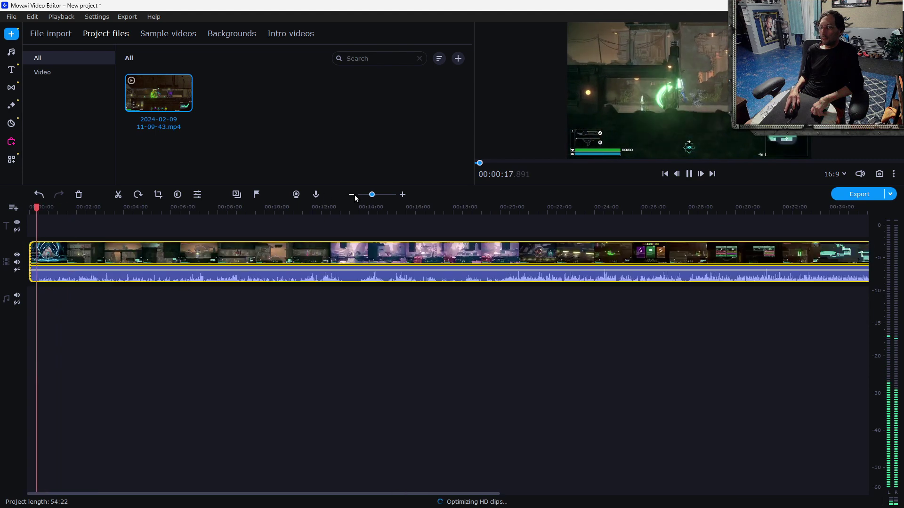
pyautogui.moveTo(135, 210); pyautogui.dragTo(559, 312)
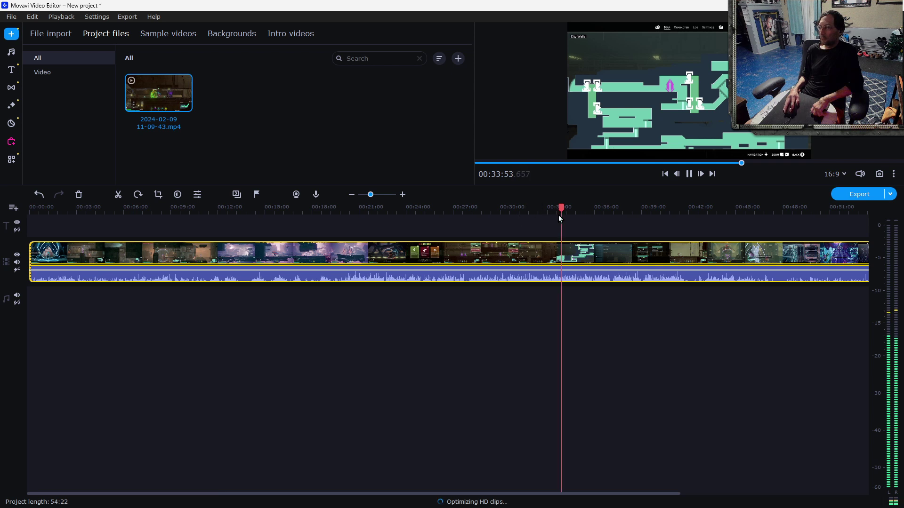
pyautogui.moveTo(560, 213)
pyautogui.mouseDown()
pyautogui.moveTo(545, 213)
pyautogui.moveTo(554, 214)
pyautogui.mouseUp()
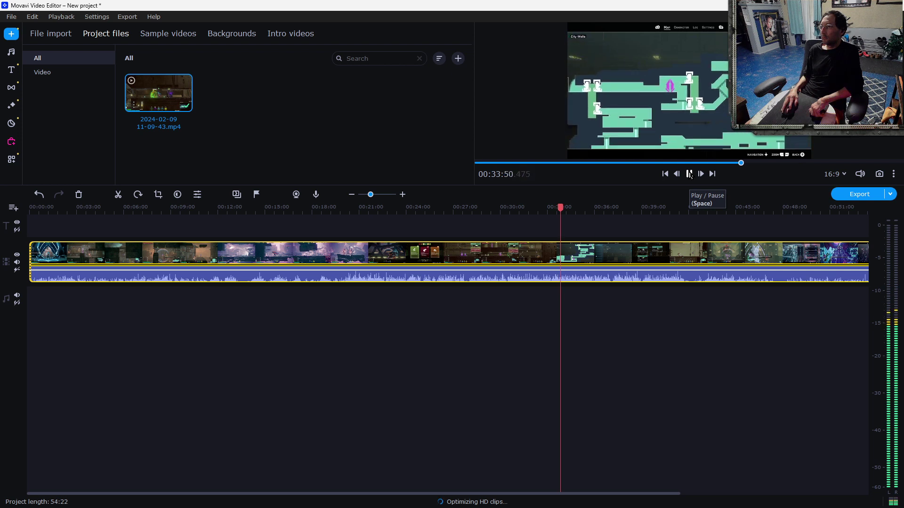
pyautogui.rightClick(595, 245)
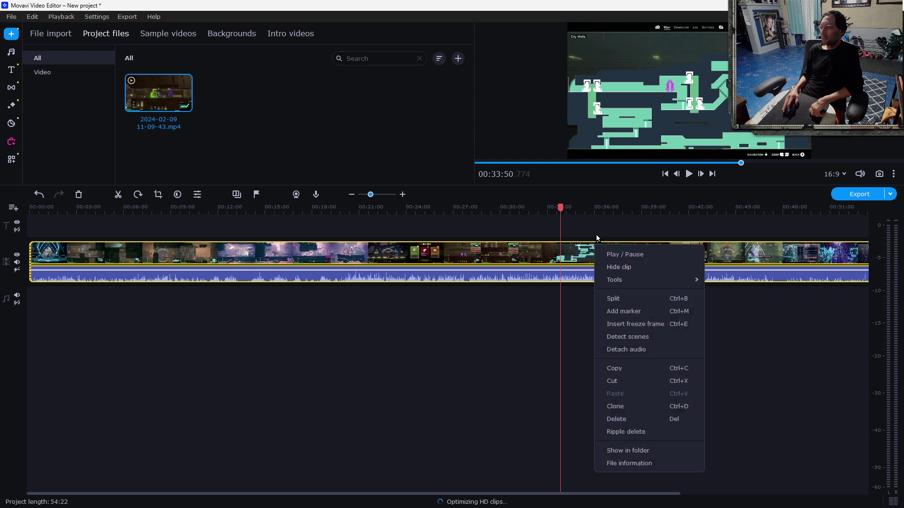
pyautogui.click(621, 299)
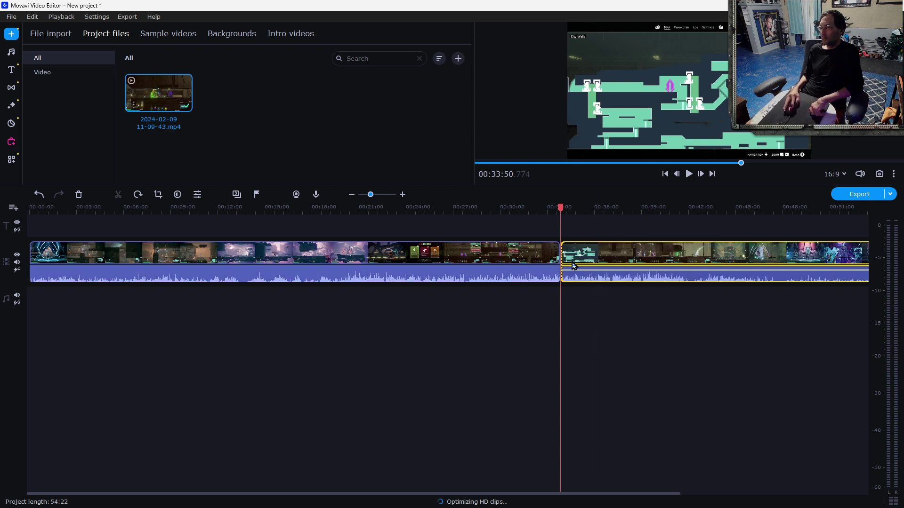
# - Trim the unwanted map footage off the start of the second clip and close the gap to the first clip
pyautogui.moveTo(567, 254); pyautogui.dragTo(585, 267)
pyautogui.click(402, 195)
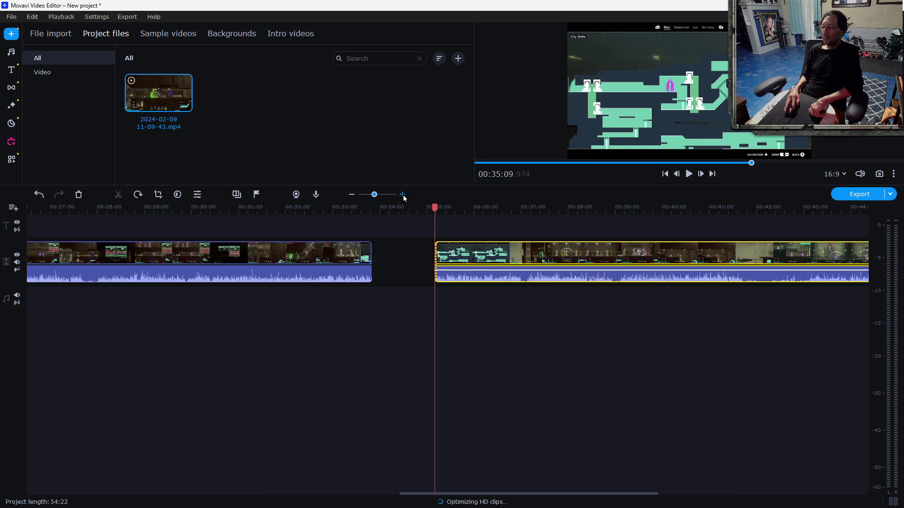
pyautogui.moveTo(436, 257); pyautogui.dragTo(264, 284)
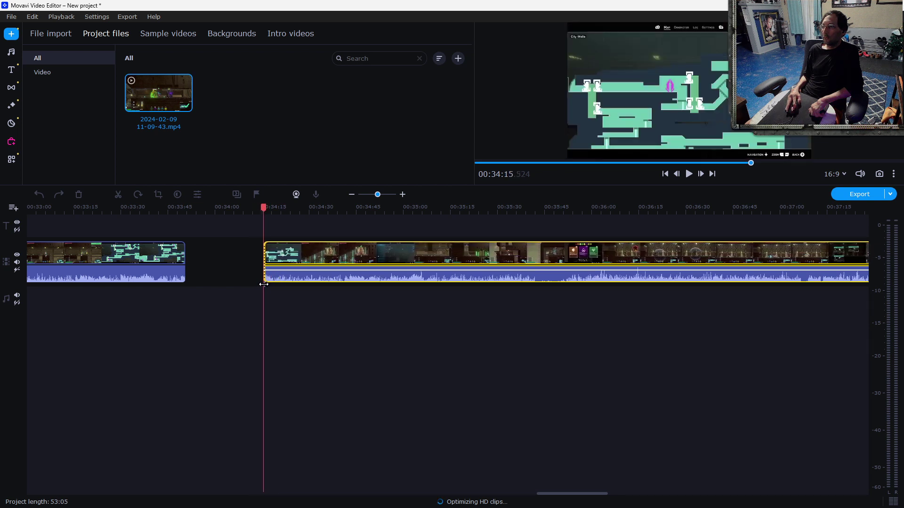
pyautogui.moveTo(290, 255); pyautogui.dragTo(216, 256)
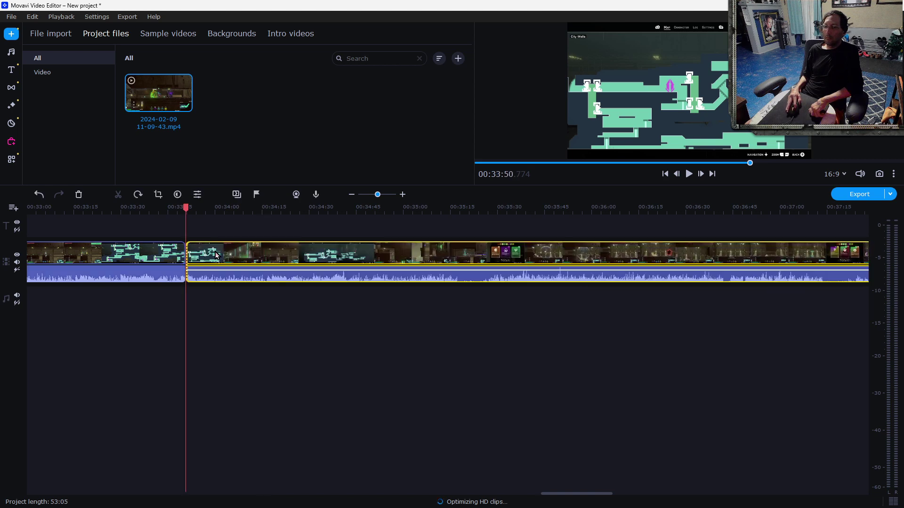
# - Split the second clip at 00:39:57.470, where the gameplay fades into the loading screen
pyautogui.moveTo(181, 216); pyautogui.dragTo(724, 313)
pyautogui.scroll(-5, 581, 321)
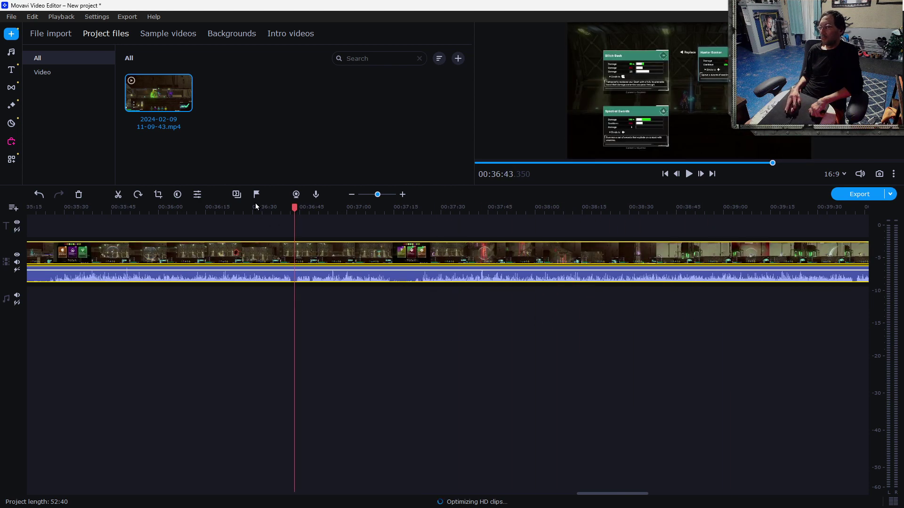
pyautogui.click(352, 194)
pyautogui.scroll(-3, 355, 296)
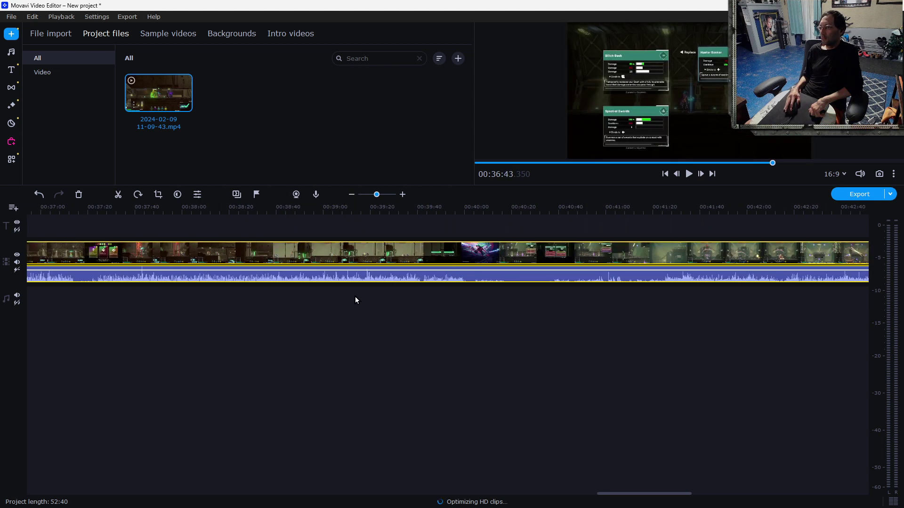
pyautogui.moveTo(284, 216); pyautogui.dragTo(461, 292)
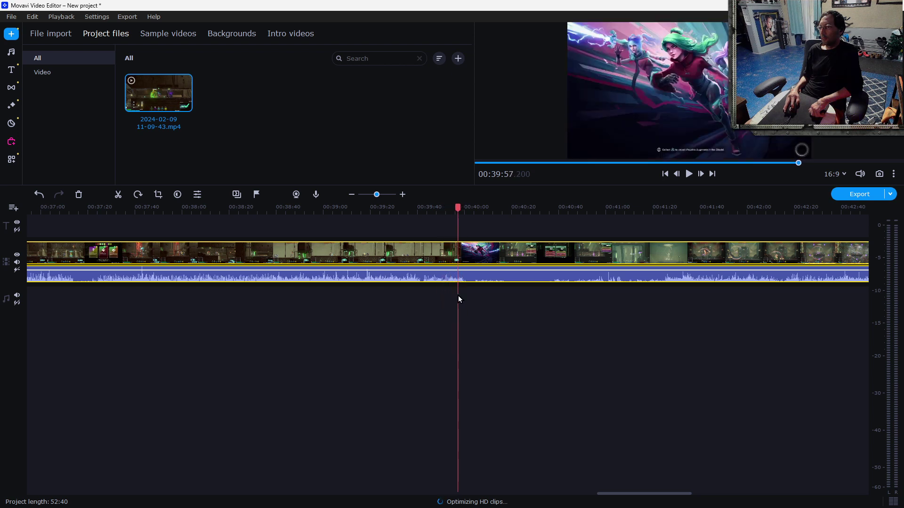
pyautogui.click(403, 195)
pyautogui.click(405, 195)
pyautogui.moveTo(436, 213); pyautogui.dragTo(432, 231)
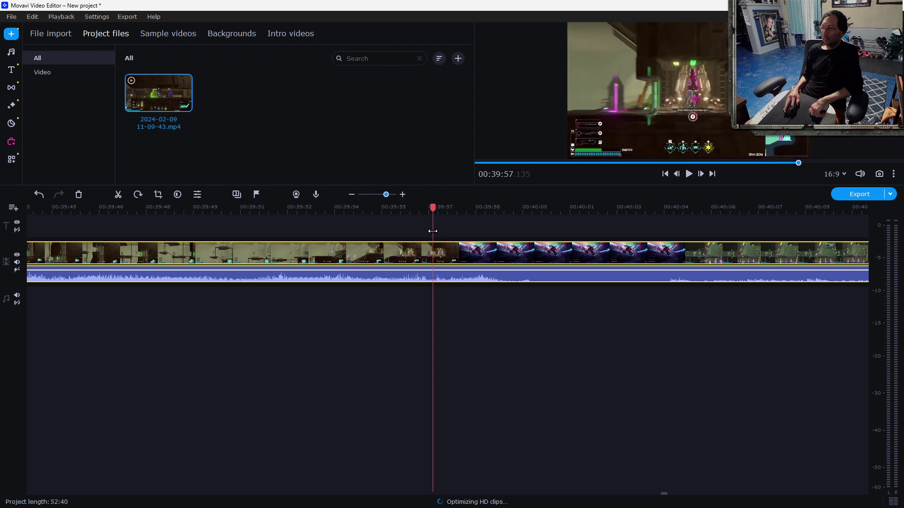
pyautogui.moveTo(437, 231); pyautogui.dragTo(435, 217)
pyautogui.click(403, 195)
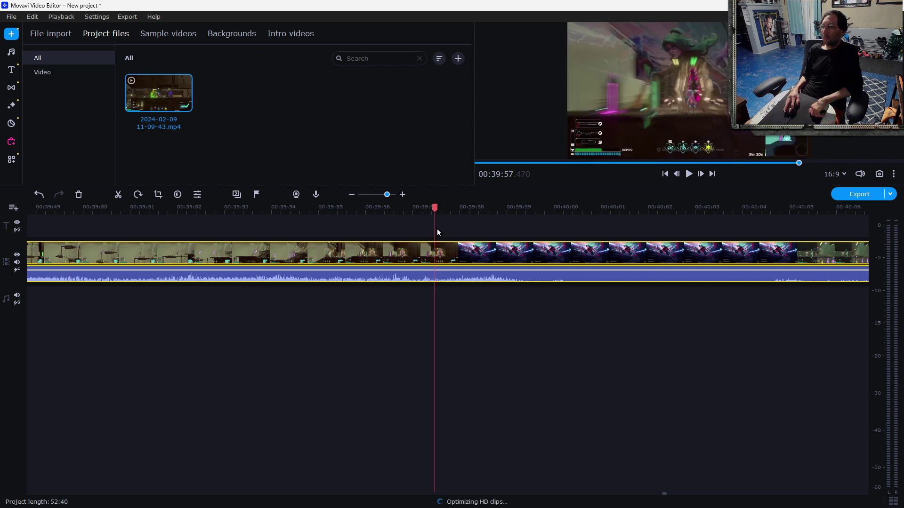
pyautogui.rightClick(440, 246)
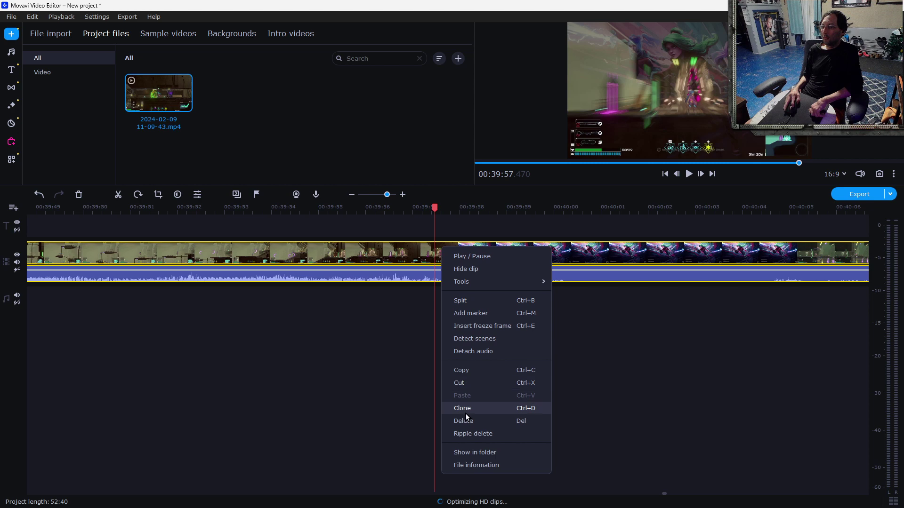
pyautogui.click(467, 302)
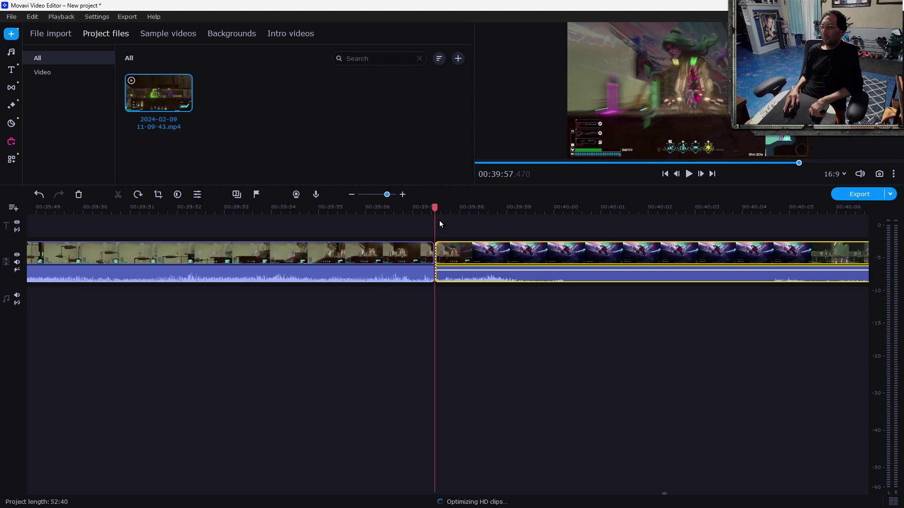
# - Trim the loading screen off the start of the last clip and move the clip back against the preceding one
pyautogui.click(353, 194)
pyautogui.moveTo(436, 277); pyautogui.dragTo(600, 282)
pyautogui.moveTo(622, 283); pyautogui.dragTo(671, 290)
pyautogui.moveTo(679, 254); pyautogui.dragTo(450, 251)
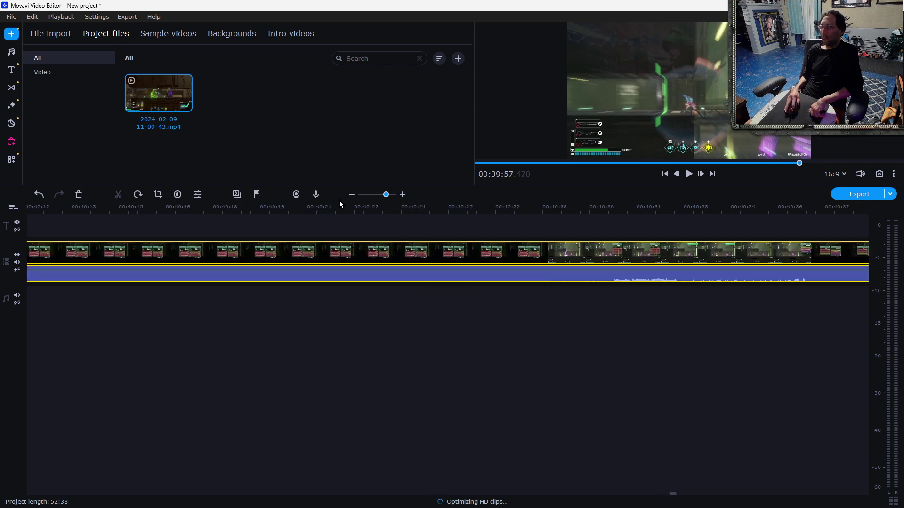
# - Look back through the earlier gameplay for the next loading screen, around 00:19:36
pyautogui.click(351, 195)
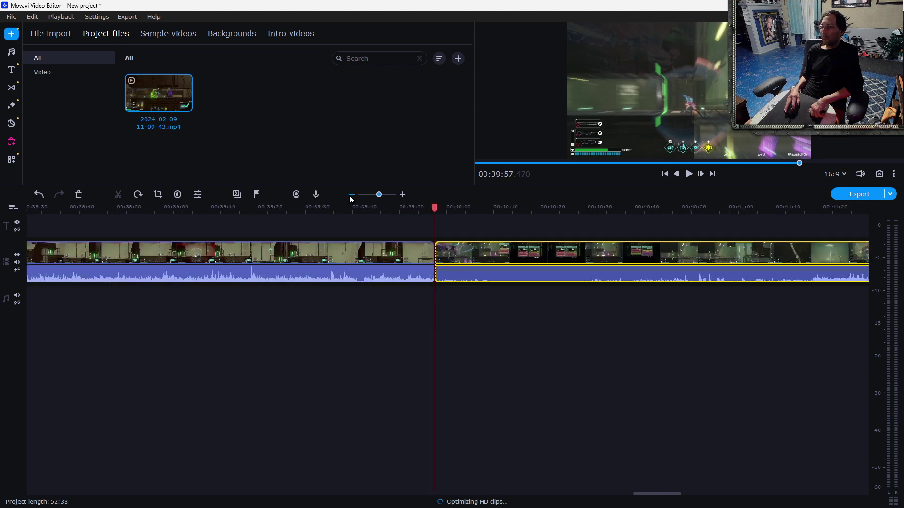
pyautogui.click(190, 213)
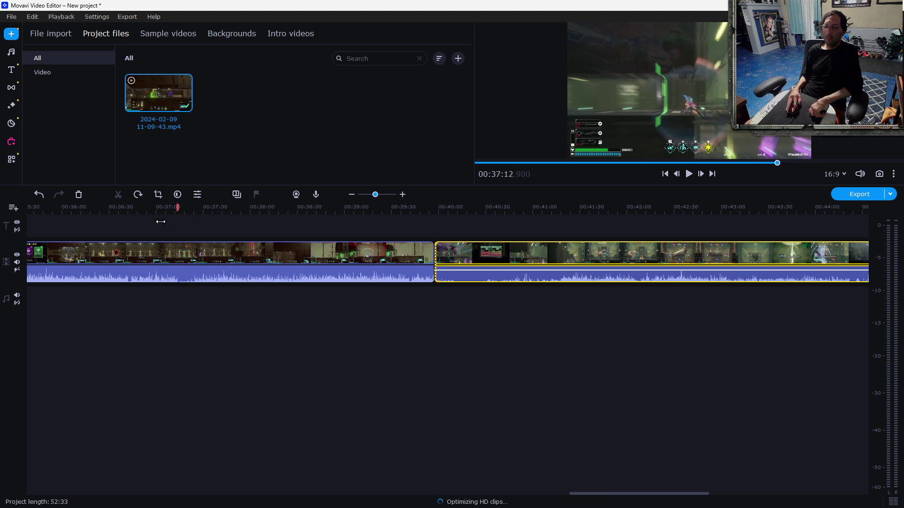
pyautogui.scroll(5, 375, 284)
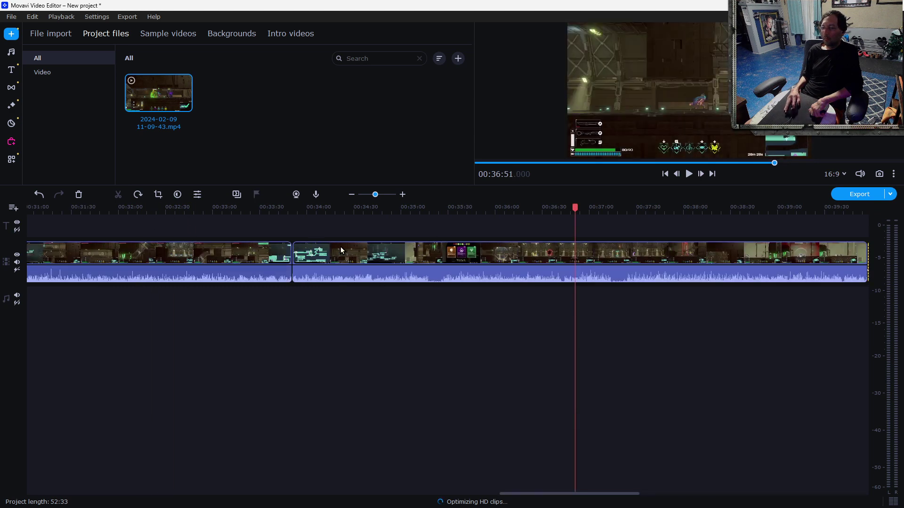
pyautogui.moveTo(400, 211); pyautogui.dragTo(228, 210)
pyautogui.scroll(5, 269, 254)
pyautogui.scroll(10, 269, 256)
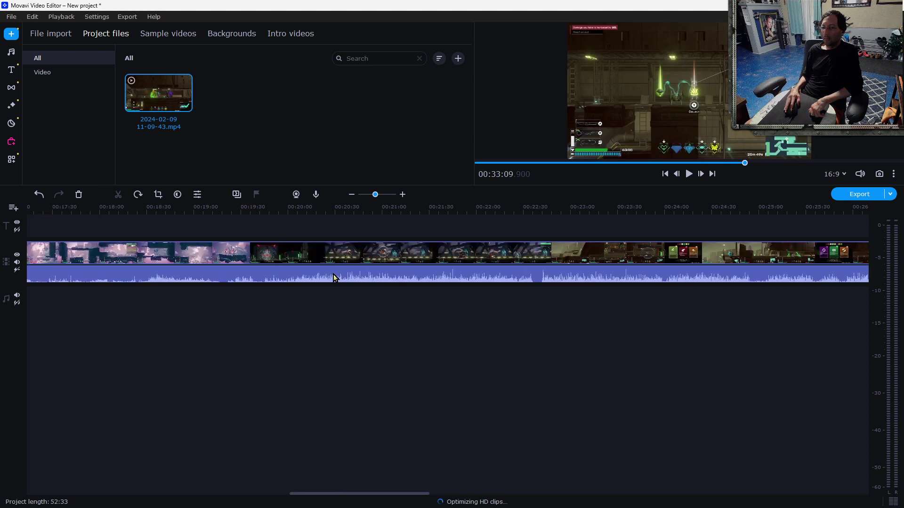
pyautogui.moveTo(247, 207); pyautogui.dragTo(210, 224)
pyautogui.scroll(5, 256, 273)
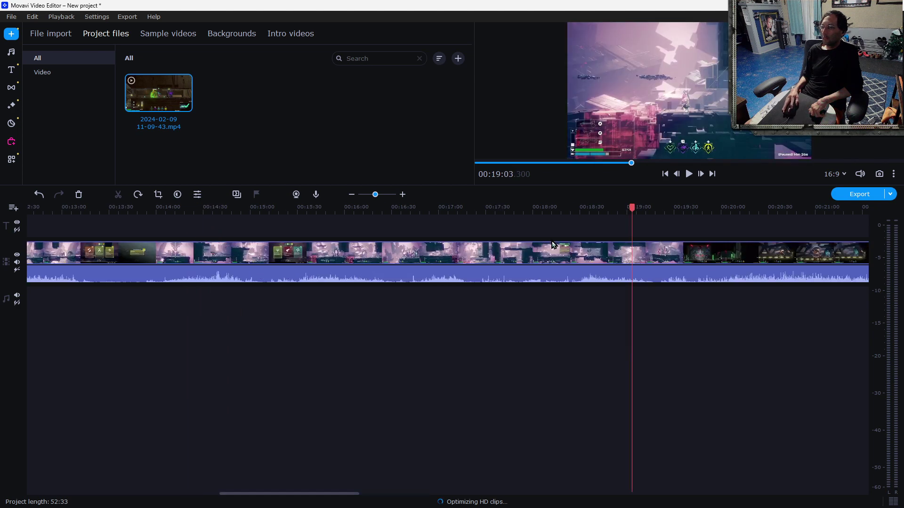
pyautogui.moveTo(631, 209); pyautogui.dragTo(683, 224)
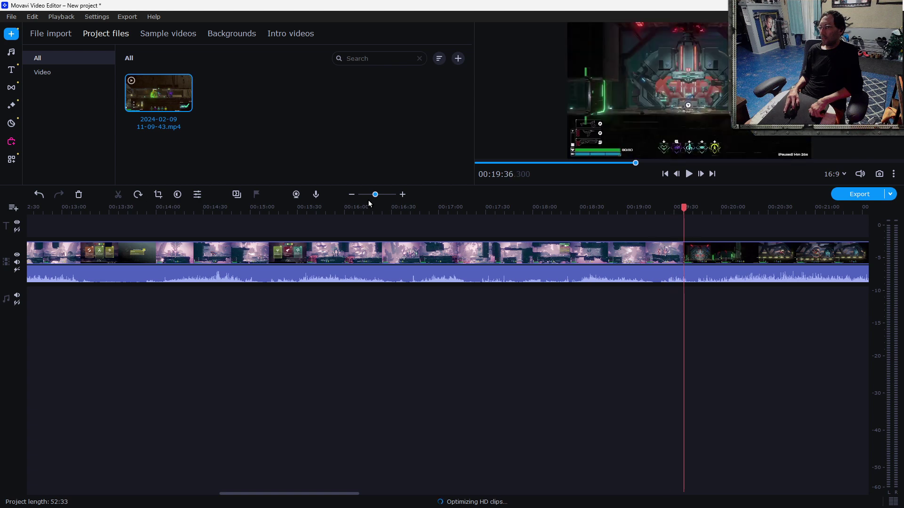
# - Split the clip at 00:19:15.420, where gameplay fades into the loading screen, and remove the loading screen from the following clip's start
pyautogui.click(403, 196)
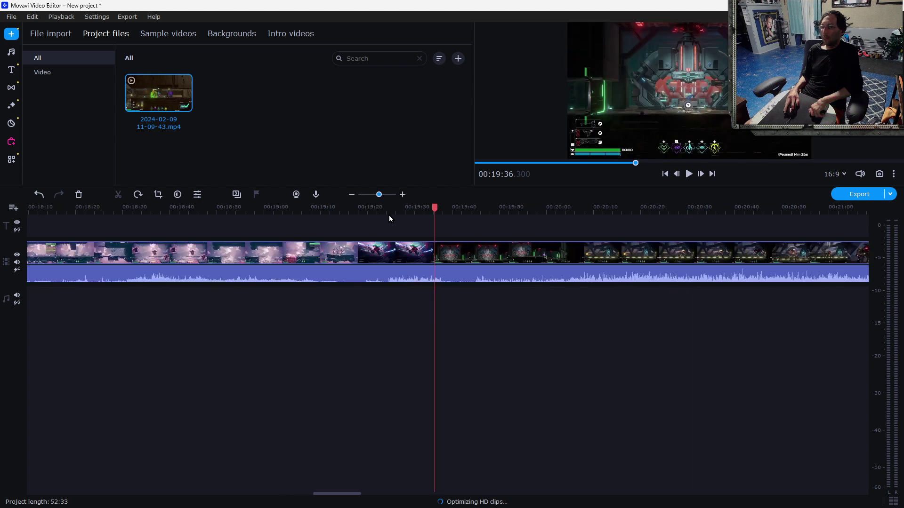
pyautogui.click(351, 212)
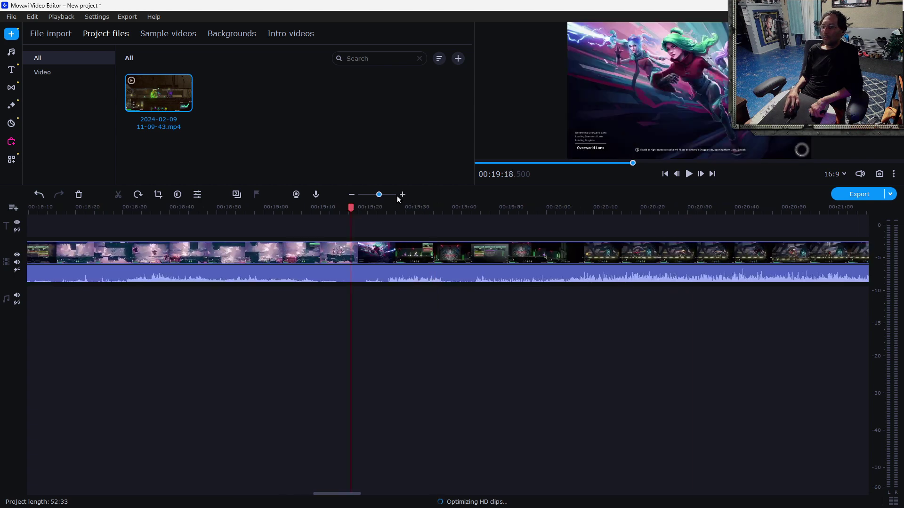
pyautogui.click(403, 194)
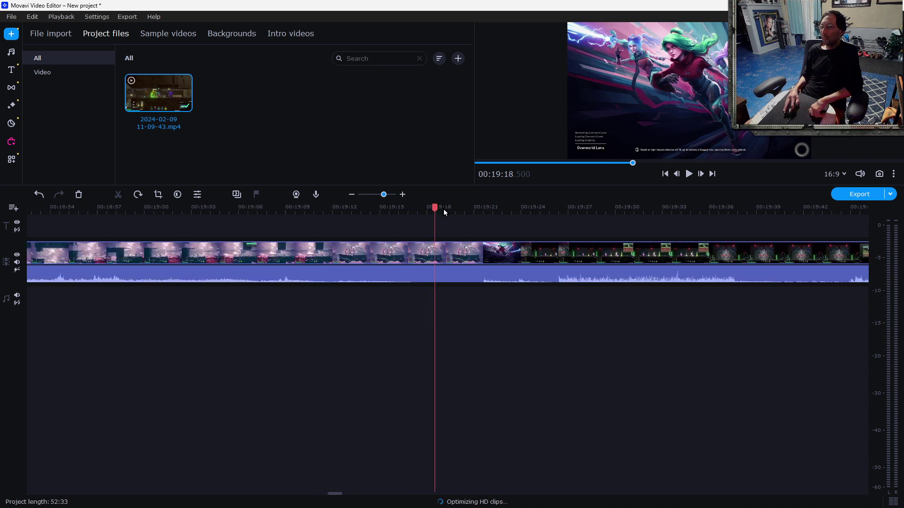
pyautogui.moveTo(421, 215); pyautogui.dragTo(409, 220)
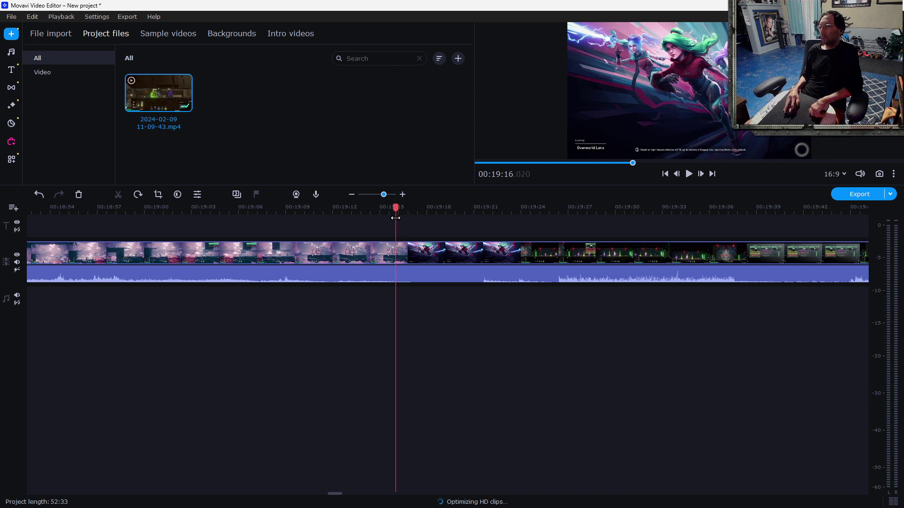
pyautogui.click(366, 208)
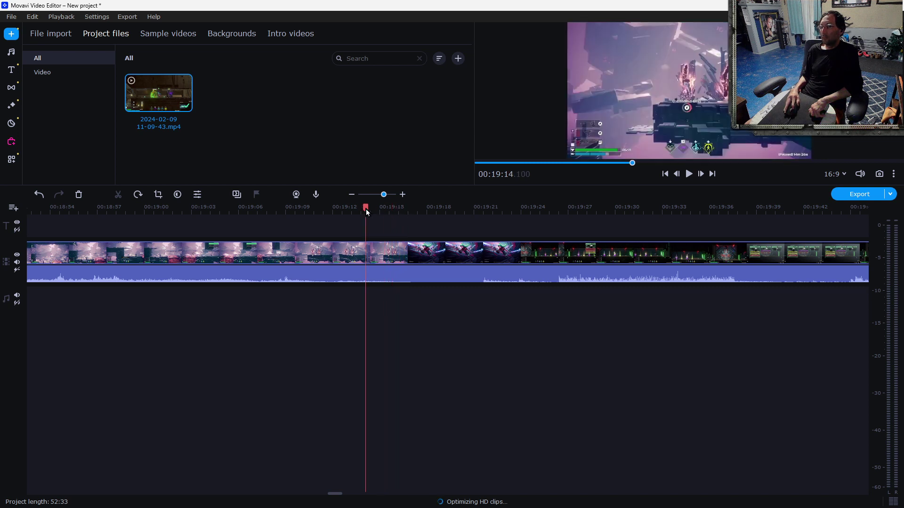
pyautogui.moveTo(366, 208); pyautogui.dragTo(386, 221)
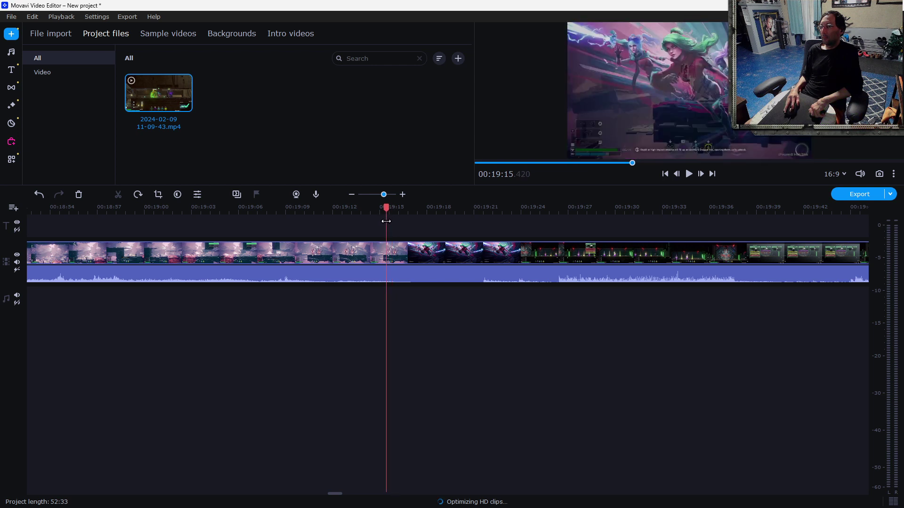
pyautogui.rightClick(403, 253)
pyautogui.click(421, 303)
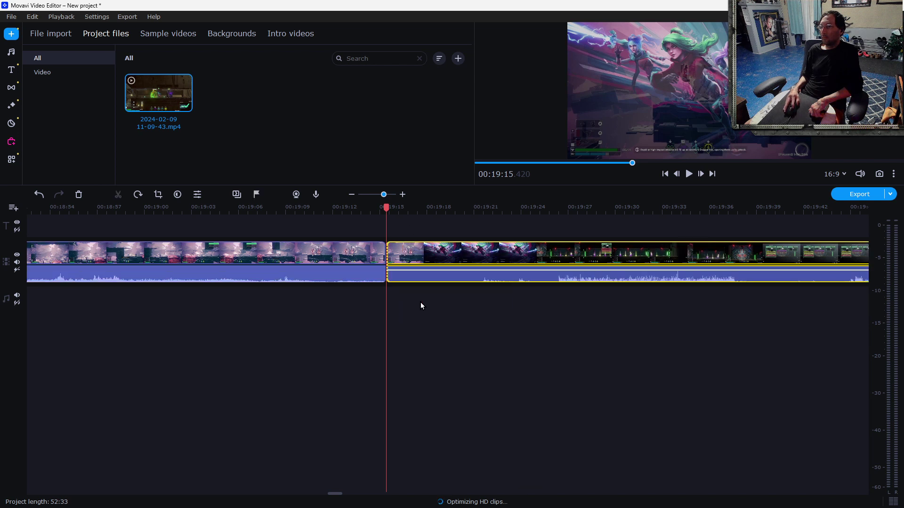
pyautogui.moveTo(386, 257); pyautogui.dragTo(417, 252)
# - Find the loading screen about 11 minutes into the project and split the clip where it starts, at 00:11:16.770
pyautogui.scroll(15, 396, 335)
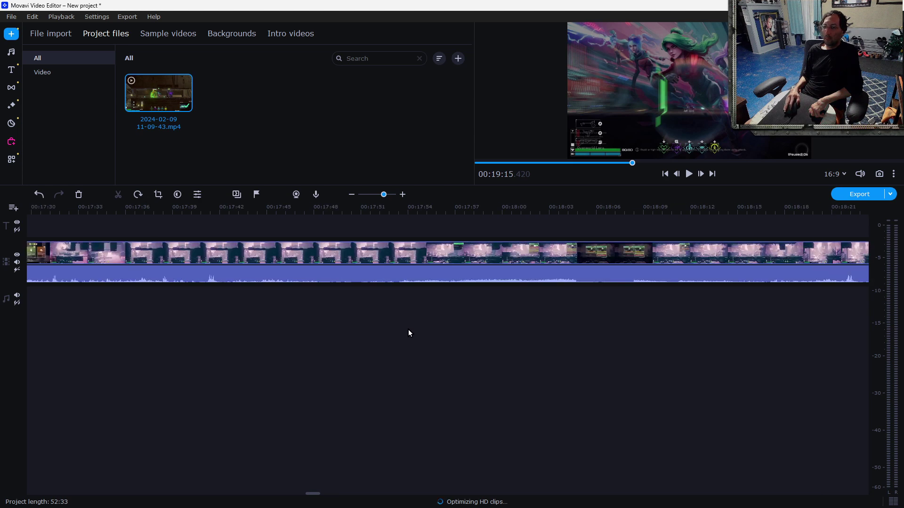
pyautogui.scroll(15, 413, 328)
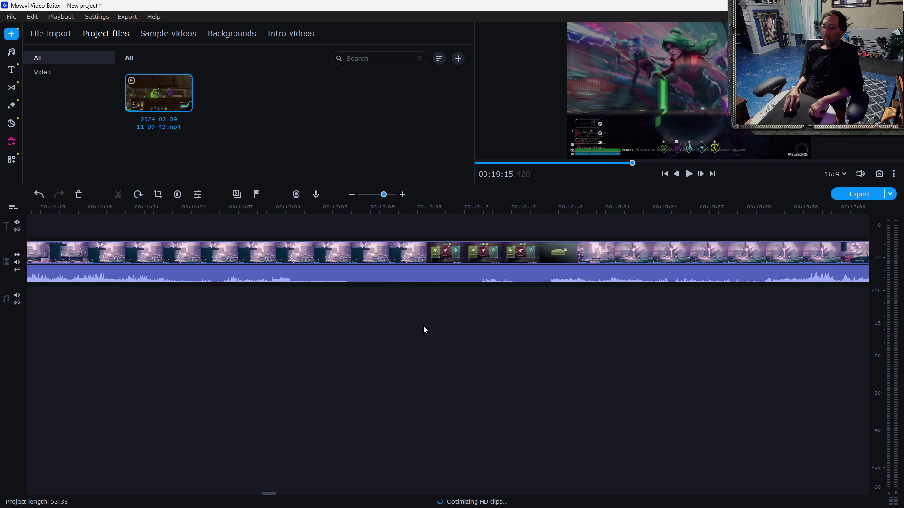
pyautogui.scroll(15, 424, 329)
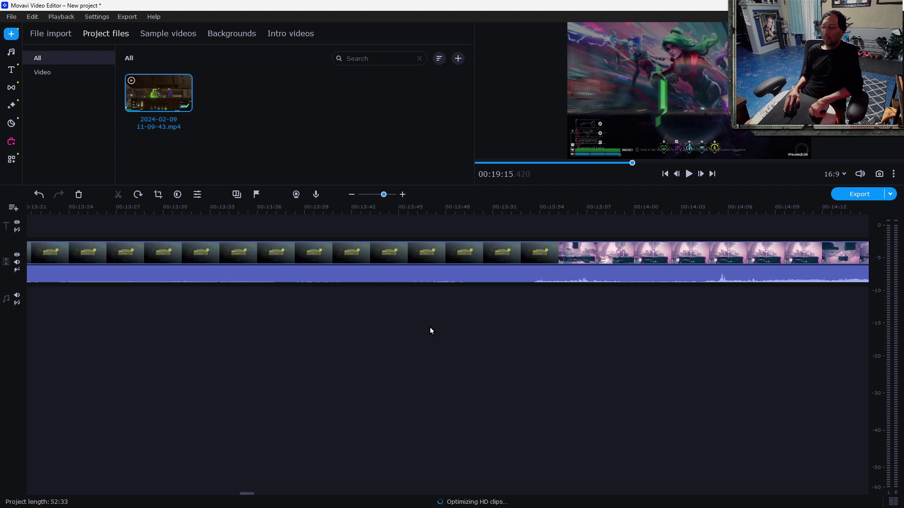
pyautogui.click(351, 194)
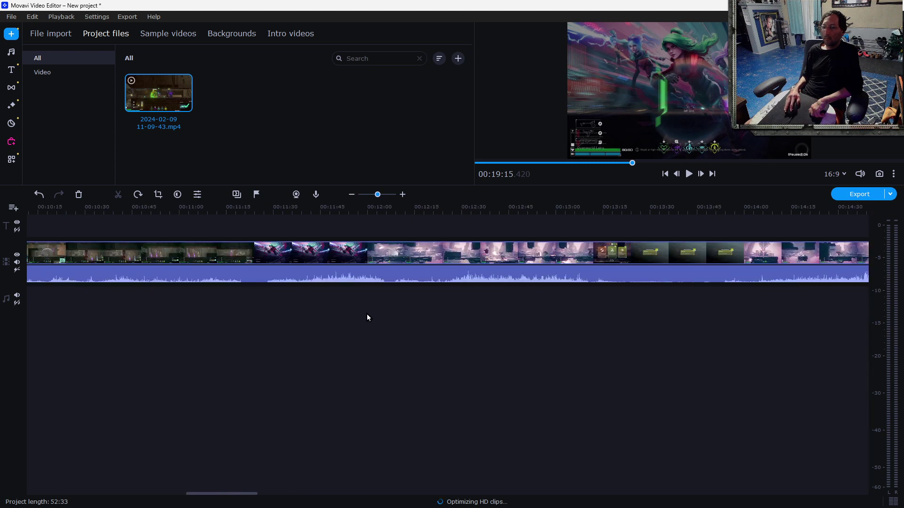
pyautogui.click(254, 209)
pyautogui.click(403, 194)
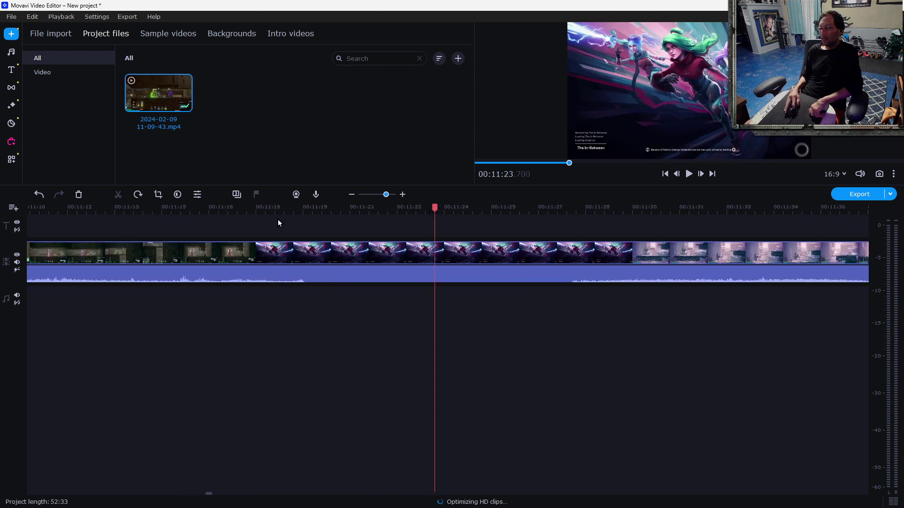
pyautogui.click(249, 210)
pyautogui.moveTo(242, 210); pyautogui.dragTo(199, 230)
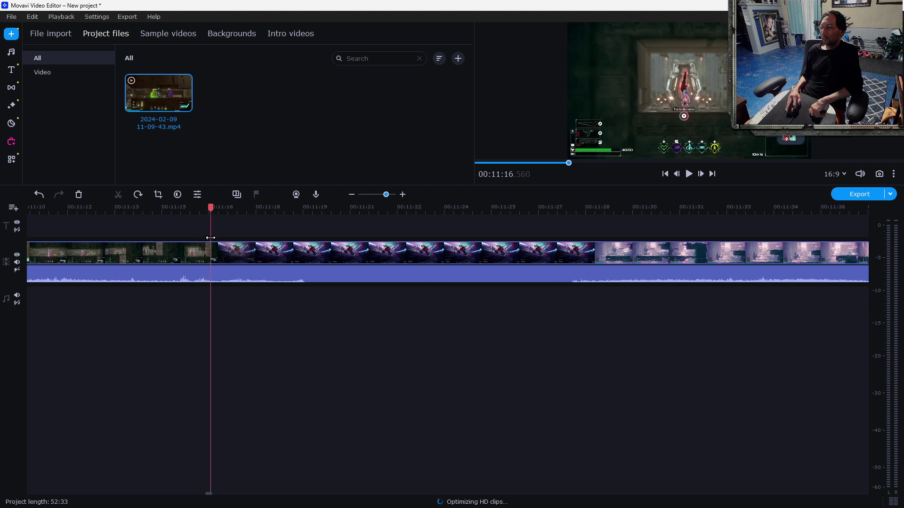
pyautogui.moveTo(213, 240); pyautogui.dragTo(215, 246)
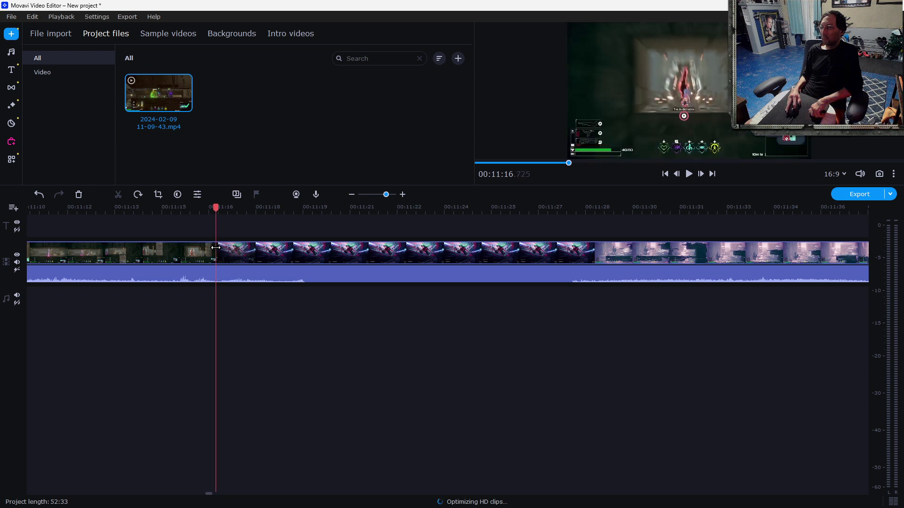
pyautogui.moveTo(216, 248); pyautogui.dragTo(218, 248)
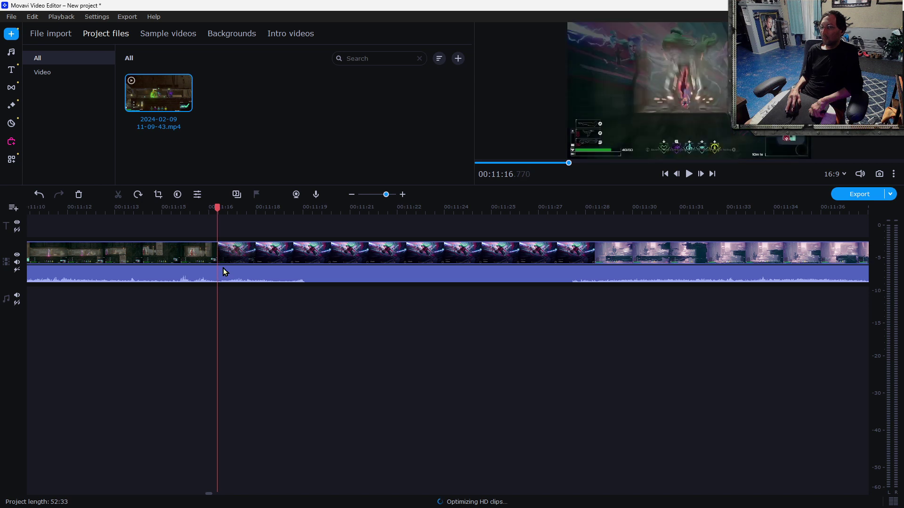
pyautogui.rightClick(233, 251)
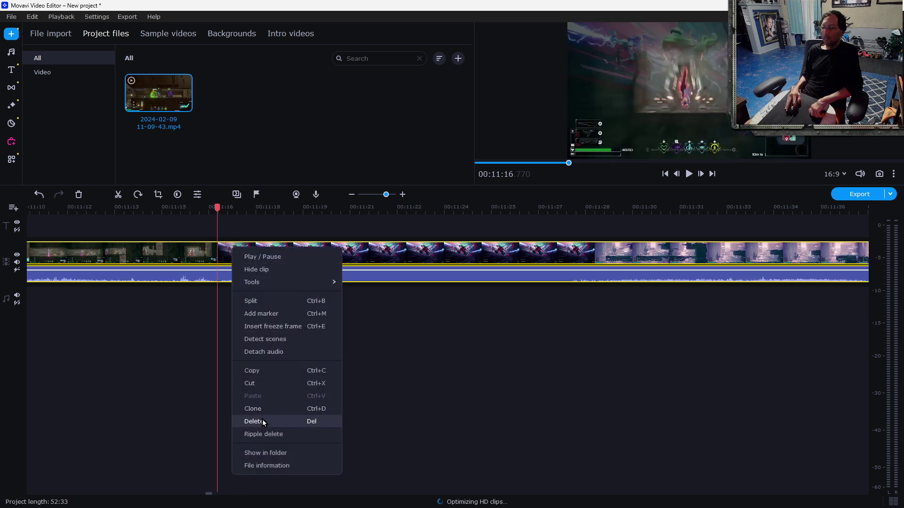
pyautogui.click(243, 303)
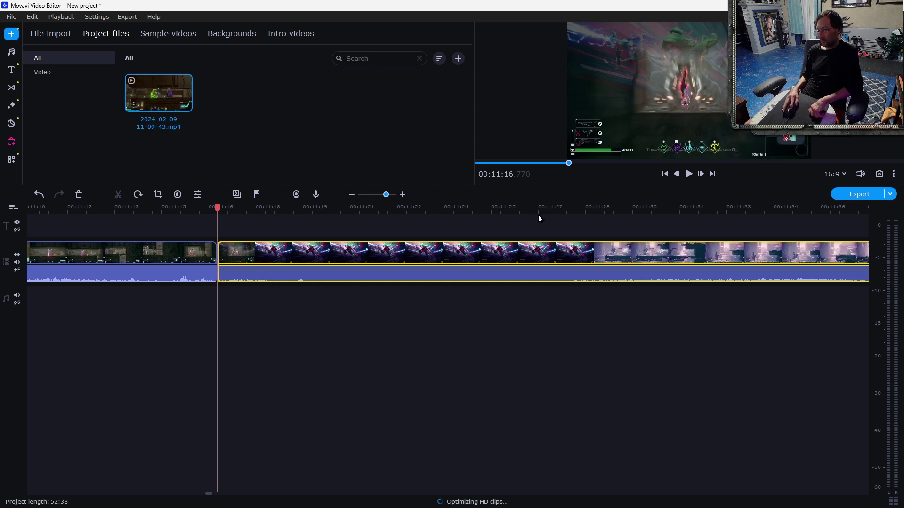
# - Split the clip again at 00:11:28.485, where the loading screen ends and gameplay resumes
pyautogui.moveTo(544, 211); pyautogui.dragTo(577, 224)
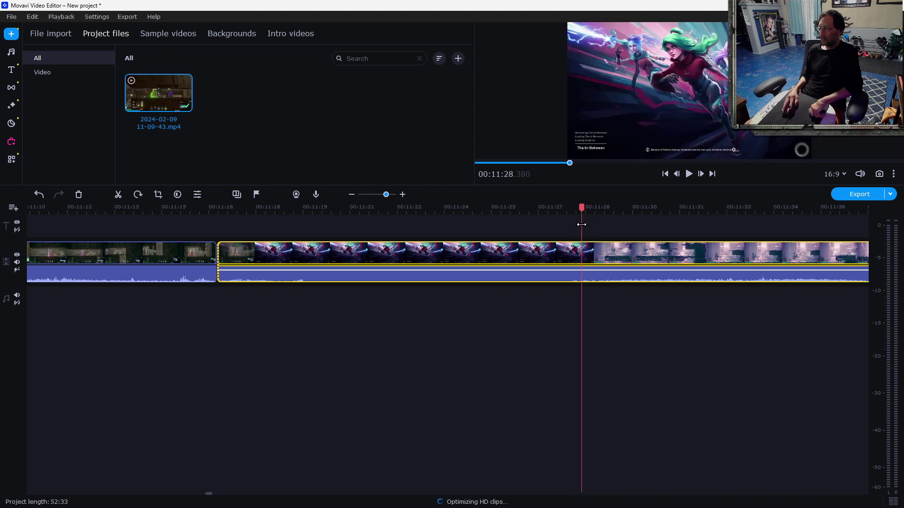
pyautogui.moveTo(584, 225); pyautogui.dragTo(585, 224)
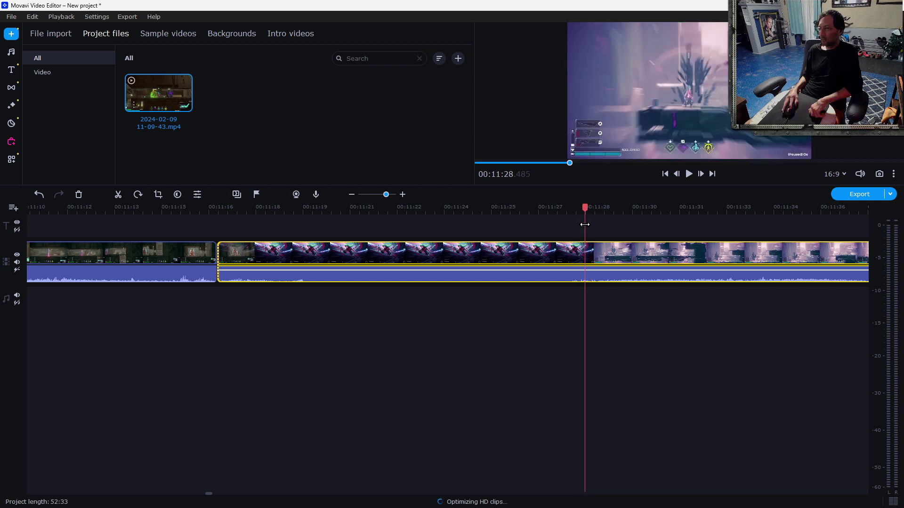
pyautogui.moveTo(583, 226); pyautogui.dragTo(584, 227)
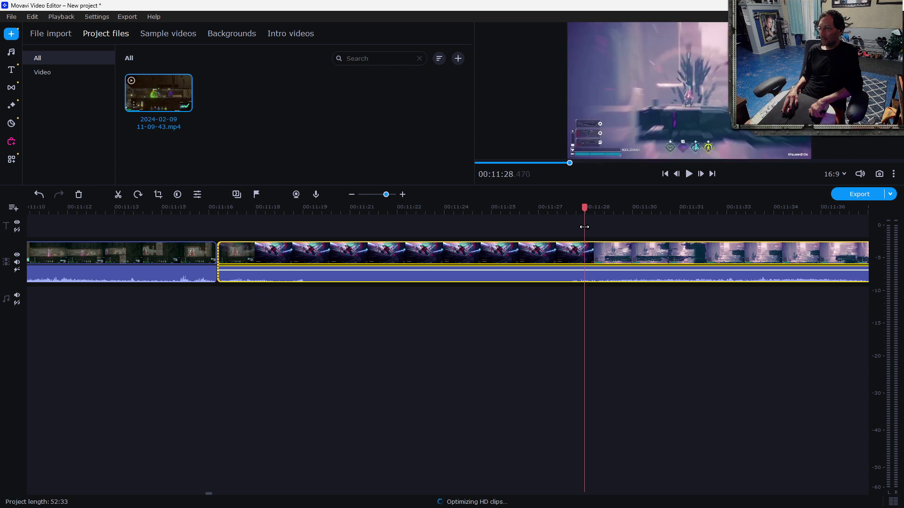
pyautogui.rightClick(591, 250)
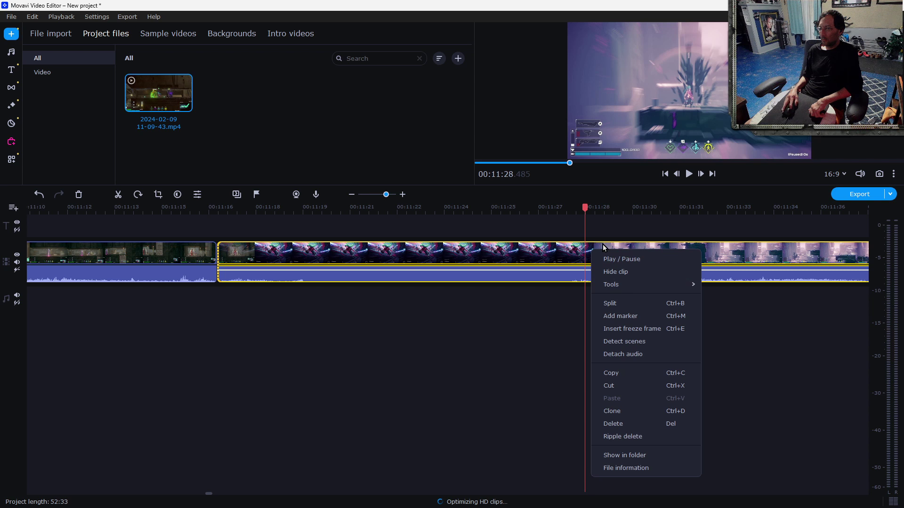
pyautogui.click(622, 304)
# - Delete the isolated loading screen segment and move the following clip back against the first clip
pyautogui.click(364, 257)
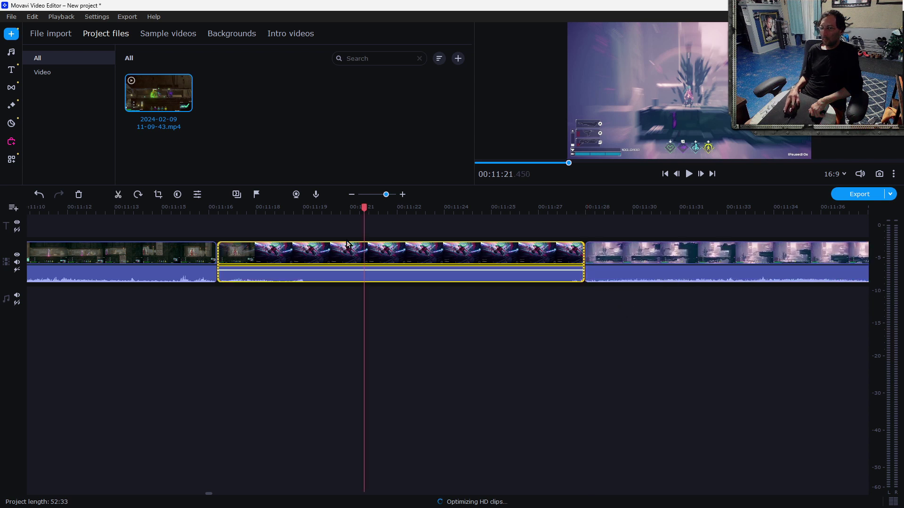
pyautogui.click(79, 195)
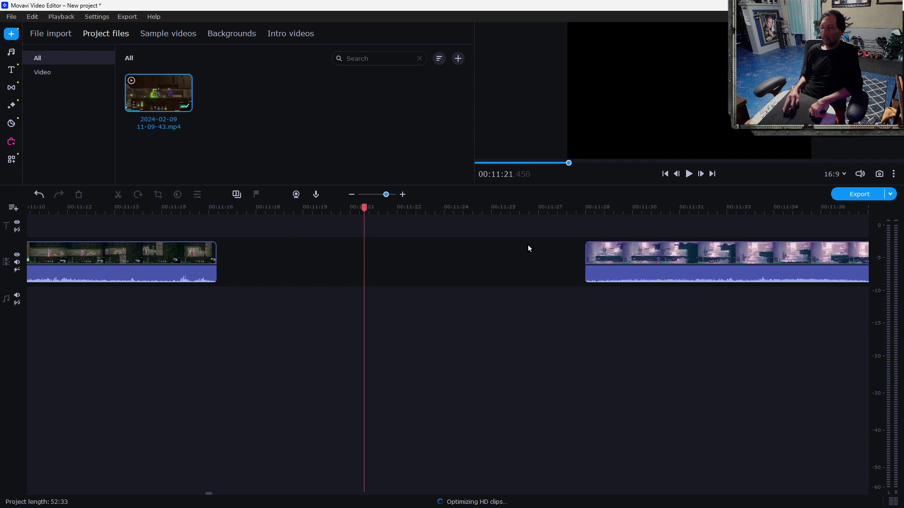
pyautogui.moveTo(613, 250); pyautogui.dragTo(247, 244)
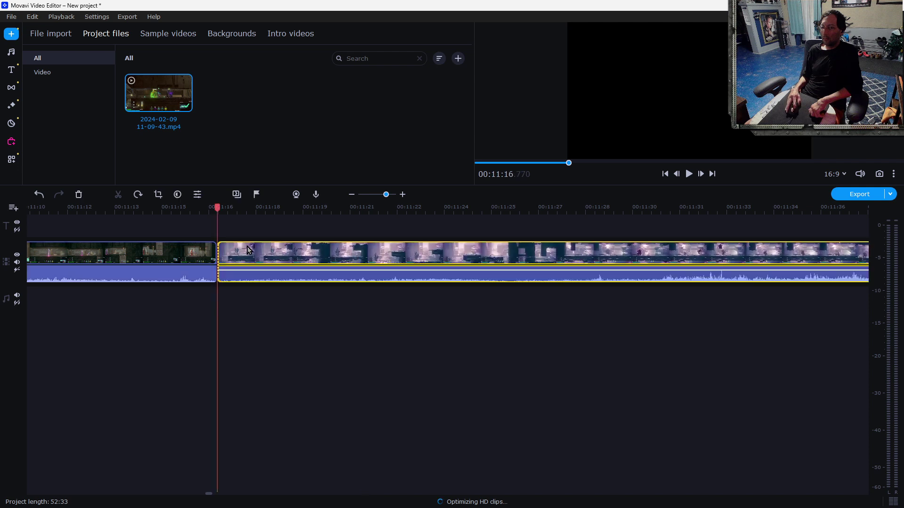
pyautogui.click(327, 301)
# - Check the first clip for further loading screens and view all clips of the project on the timeline
pyautogui.scroll(15, 347, 315)
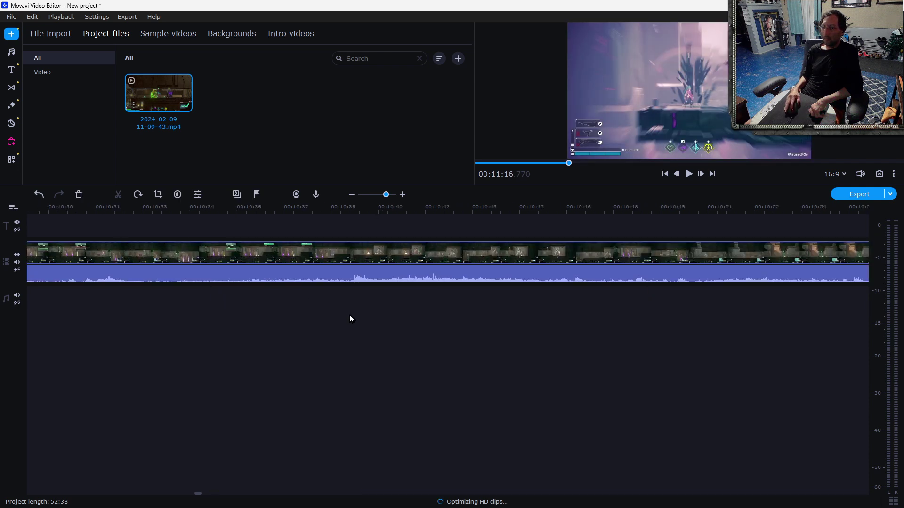
pyautogui.scroll(15, 334, 308)
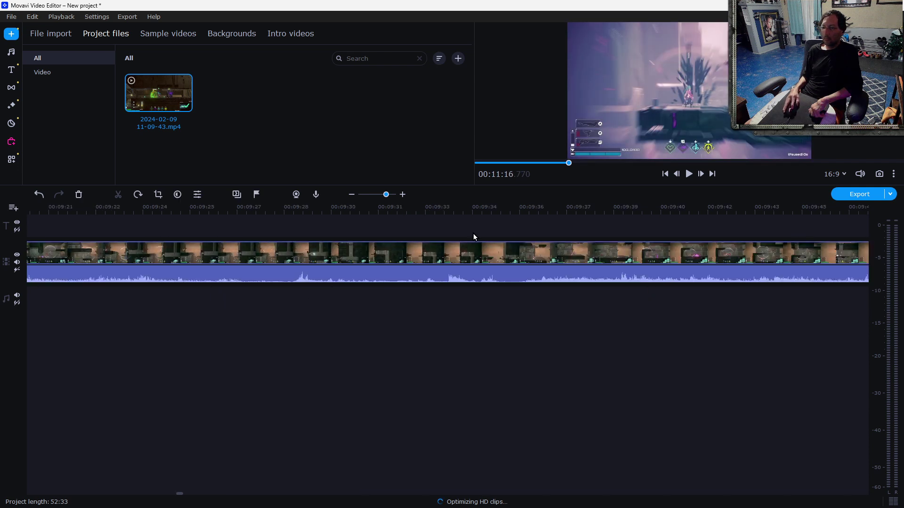
pyautogui.click(353, 195)
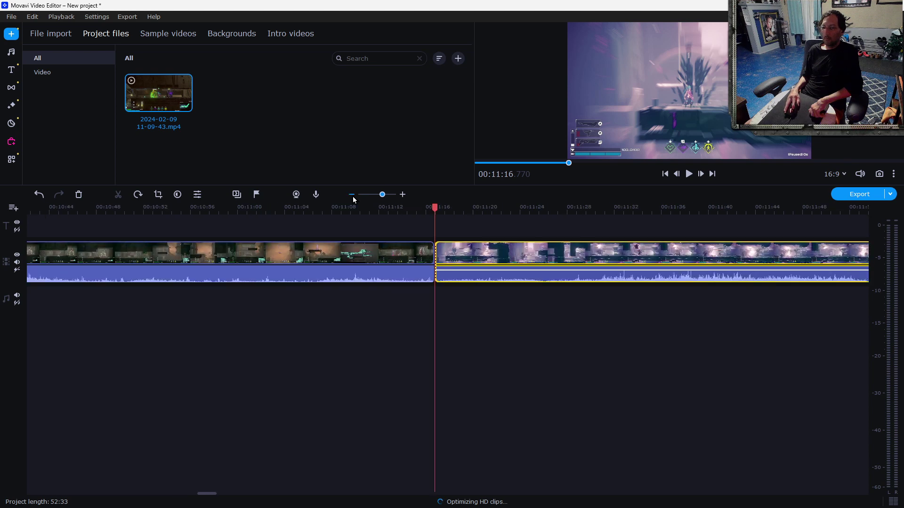
pyautogui.scroll(15, 303, 326)
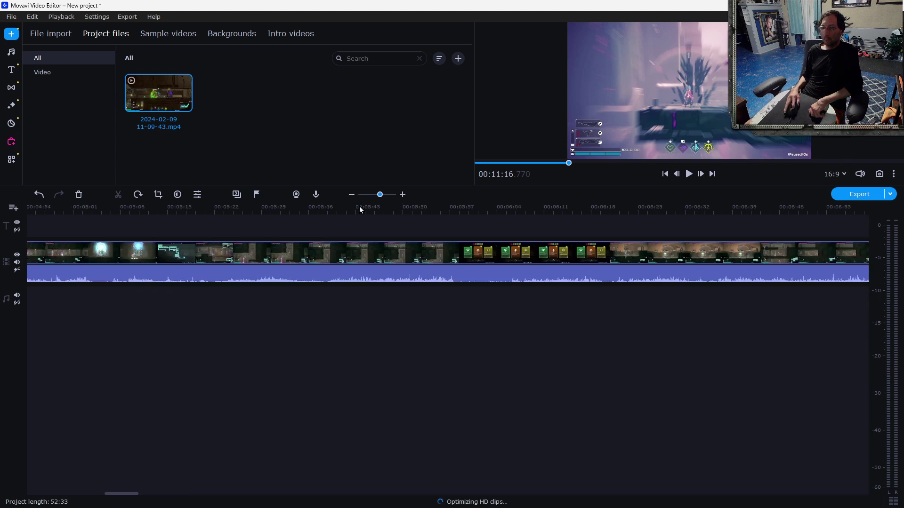
pyautogui.click(351, 194)
pyautogui.click(352, 194)
pyautogui.click(351, 194)
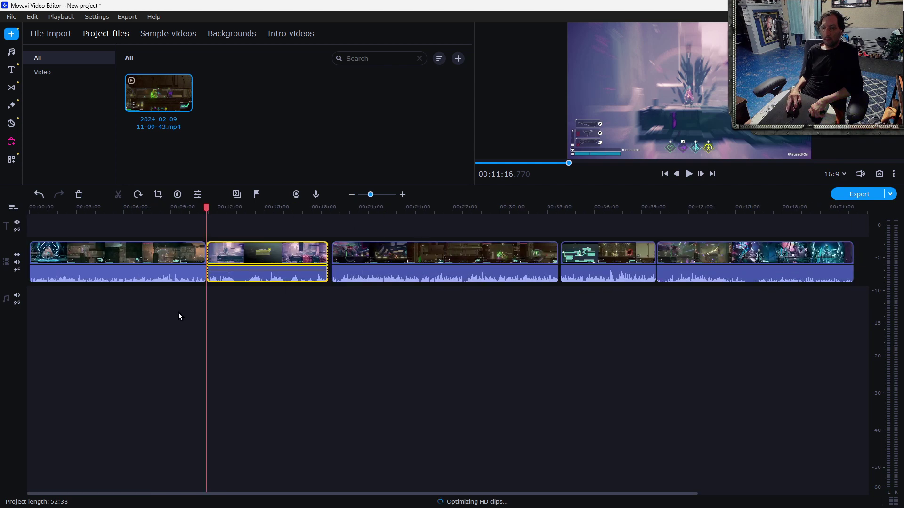
# - Close the remaining gaps by moving the last three clips back against the clips before them
pyautogui.click(368, 251)
pyautogui.moveTo(591, 255); pyautogui.dragTo(586, 254)
pyautogui.moveTo(678, 260); pyautogui.dragTo(630, 310)
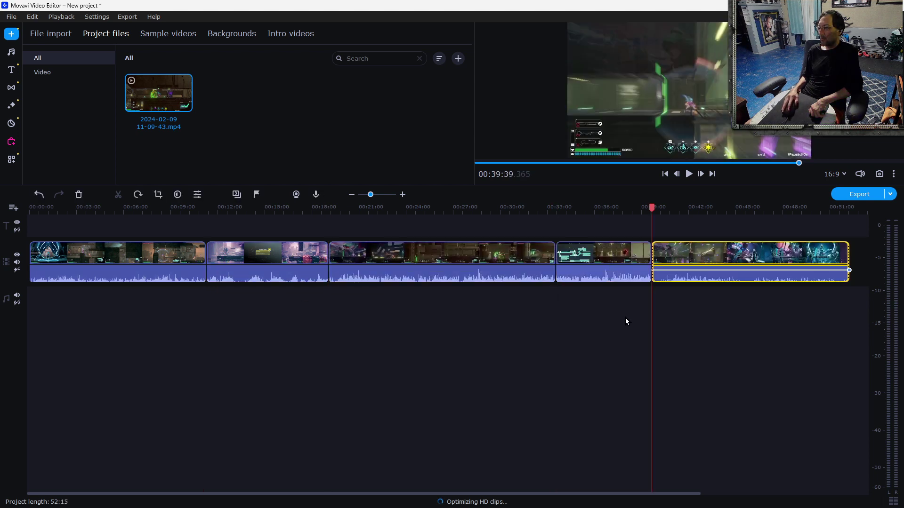
# - Go back through the last clip to the hologram dialogue at 00:43:30 and enlarge the preview area
pyautogui.scroll(-3, 517, 354)
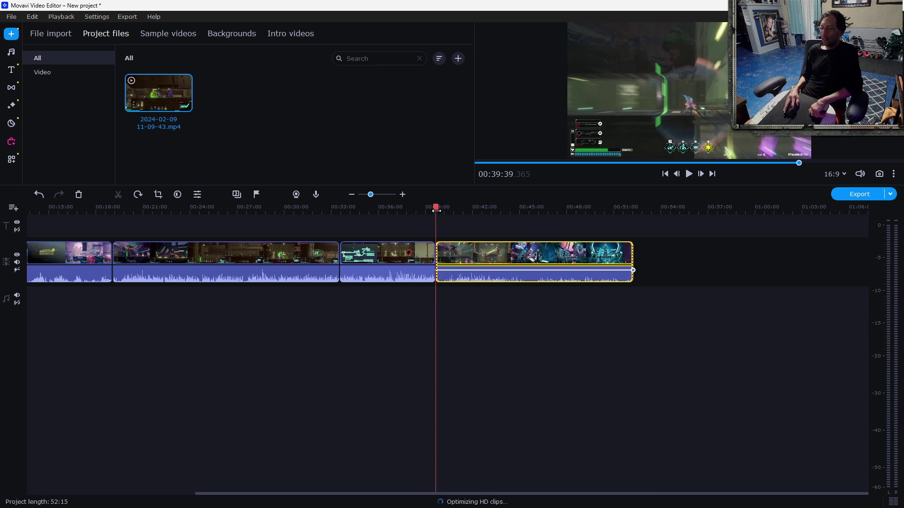
pyautogui.moveTo(436, 209); pyautogui.dragTo(513, 230)
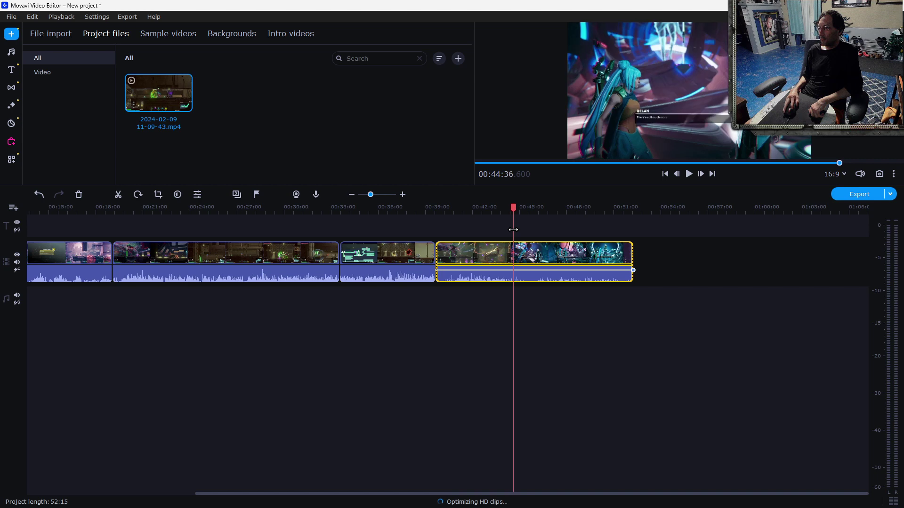
pyautogui.click(402, 196)
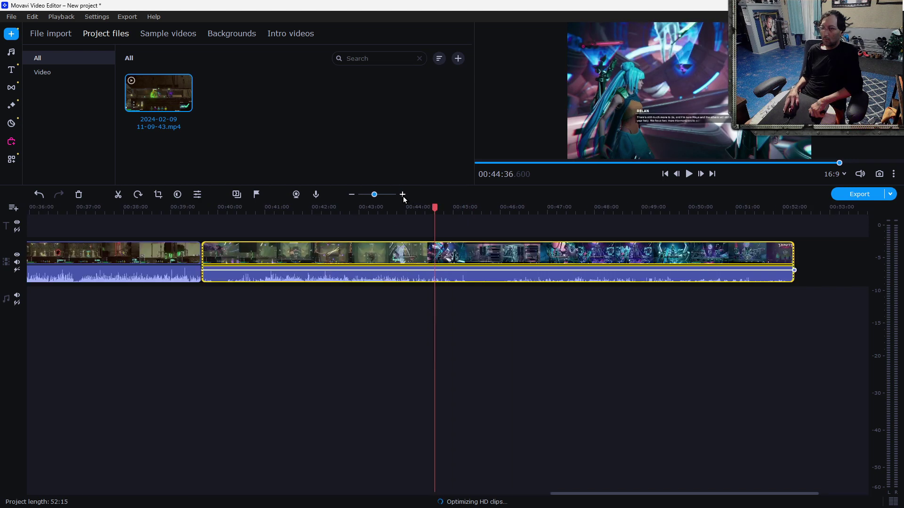
pyautogui.click(403, 194)
pyautogui.click(400, 208)
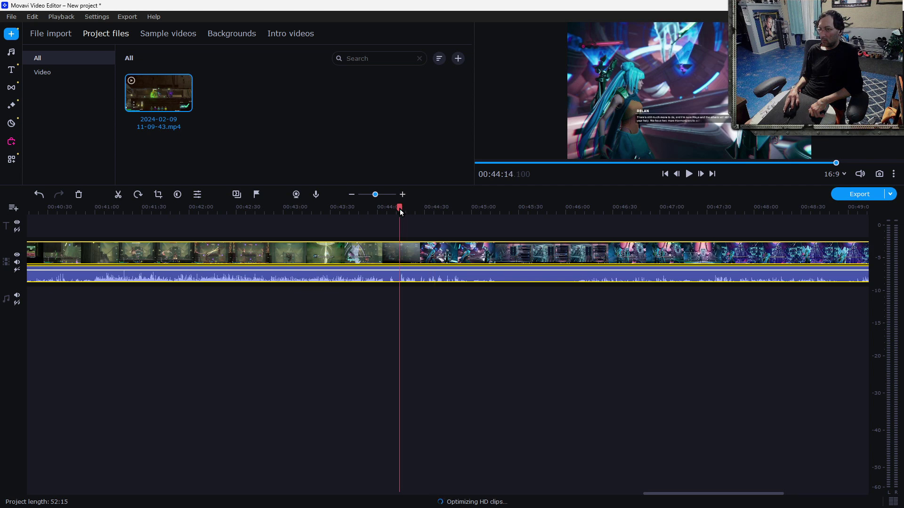
pyautogui.moveTo(399, 208); pyautogui.dragTo(331, 230)
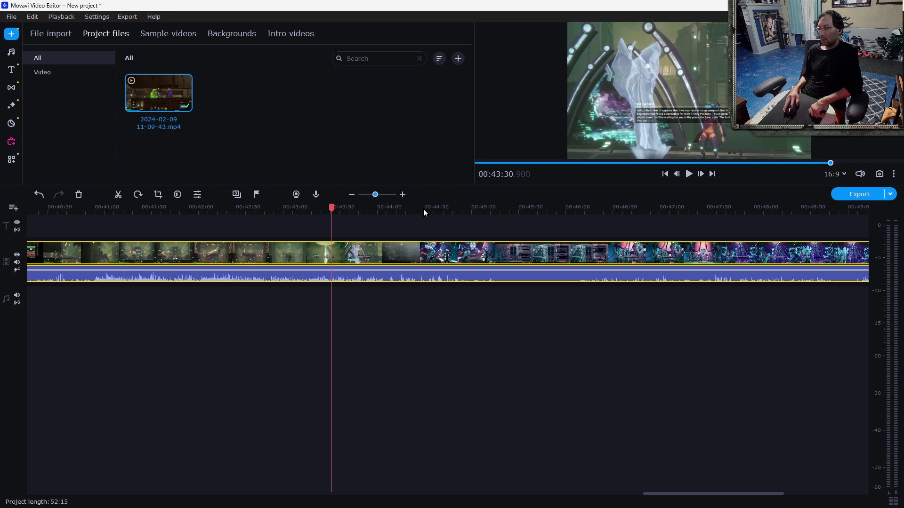
pyautogui.moveTo(605, 185); pyautogui.dragTo(608, 333)
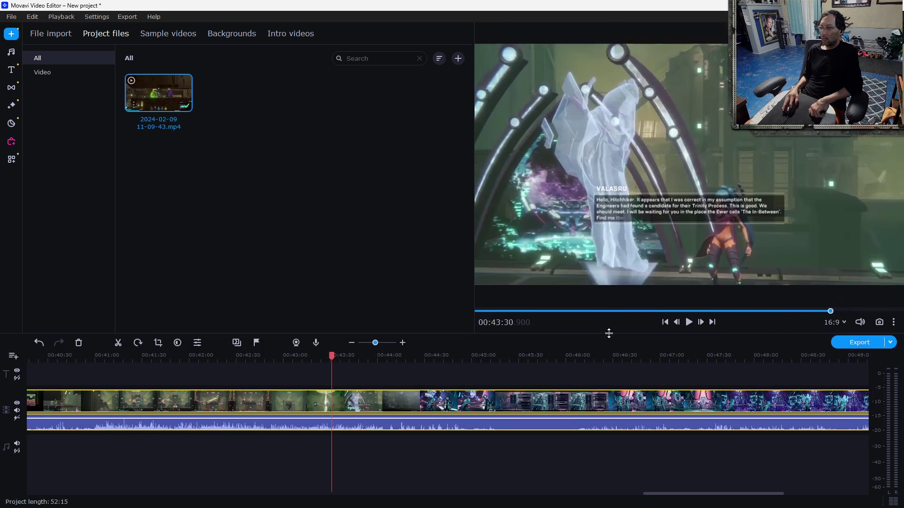
# - Find the Success report screen that follows the Citadel portal and split the last clip at 00:44:07.920
pyautogui.moveTo(330, 355); pyautogui.dragTo(368, 389)
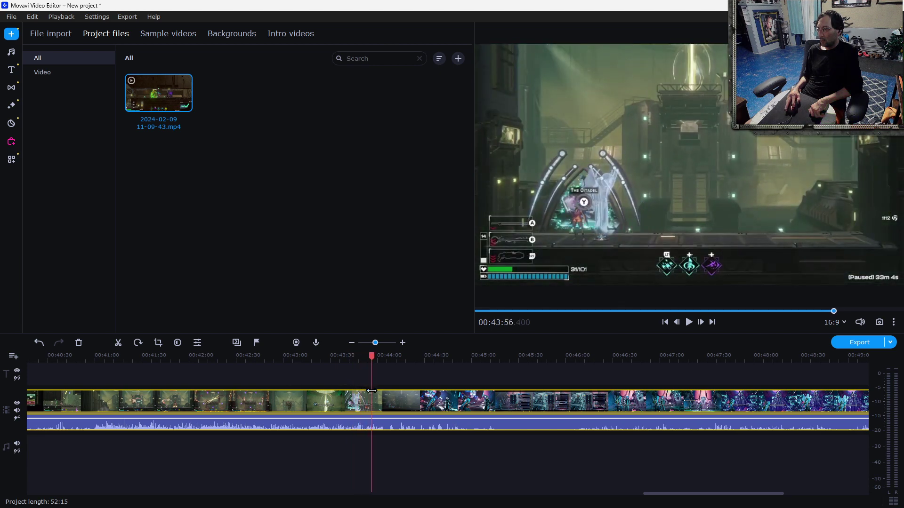
pyautogui.moveTo(381, 393); pyautogui.dragTo(389, 401)
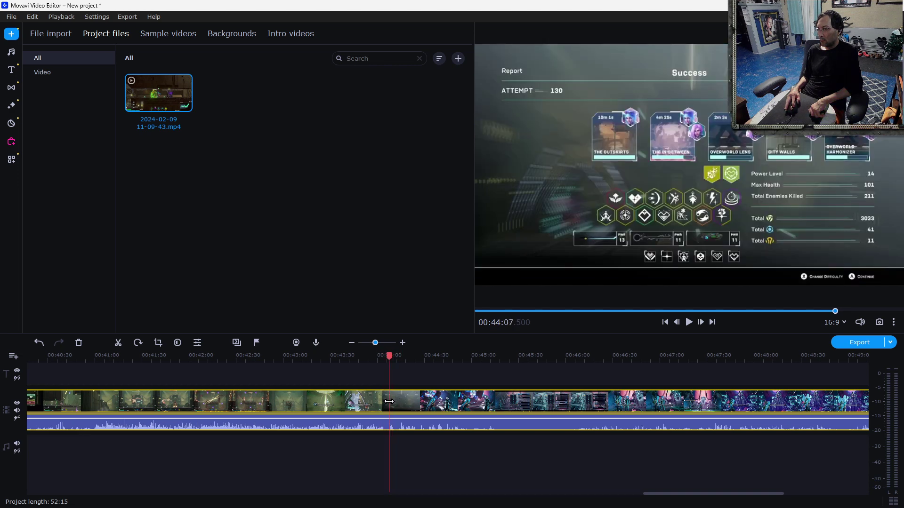
pyautogui.click(402, 343)
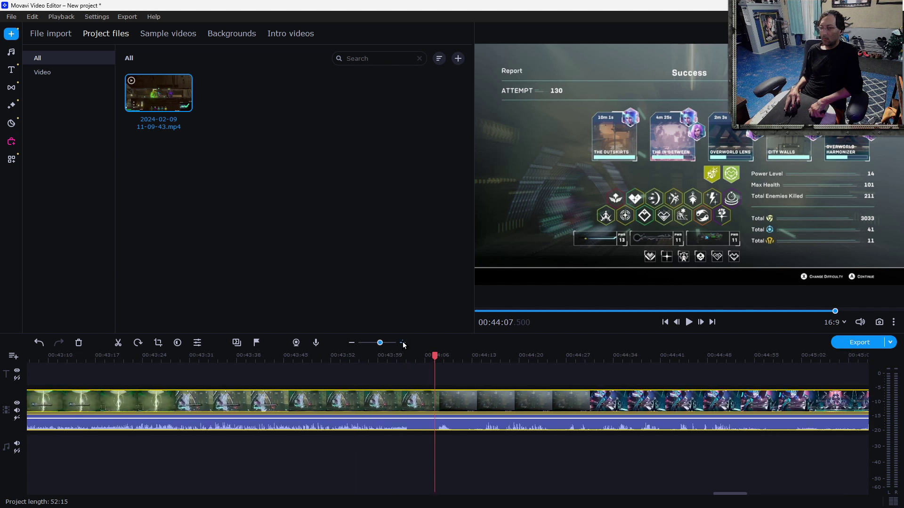
pyautogui.moveTo(435, 355)
pyautogui.mouseDown()
pyautogui.moveTo(460, 356)
pyautogui.moveTo(449, 366)
pyautogui.mouseUp()
pyautogui.moveTo(442, 369); pyautogui.dragTo(441, 372)
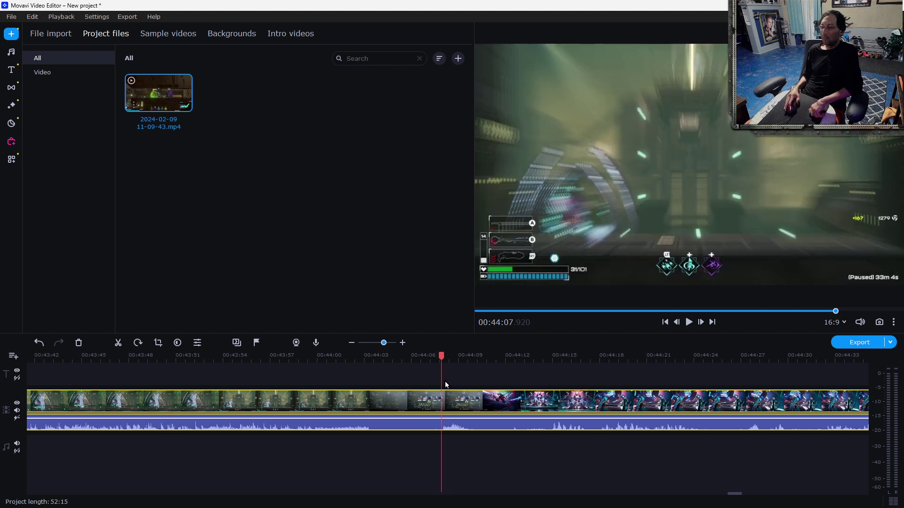
pyautogui.rightClick(453, 398)
pyautogui.click(480, 225)
# - Find where the conversation with Relan begins and trim the start of the split-off clip to 00:44:14.850
pyautogui.scroll(-10, 380, 376)
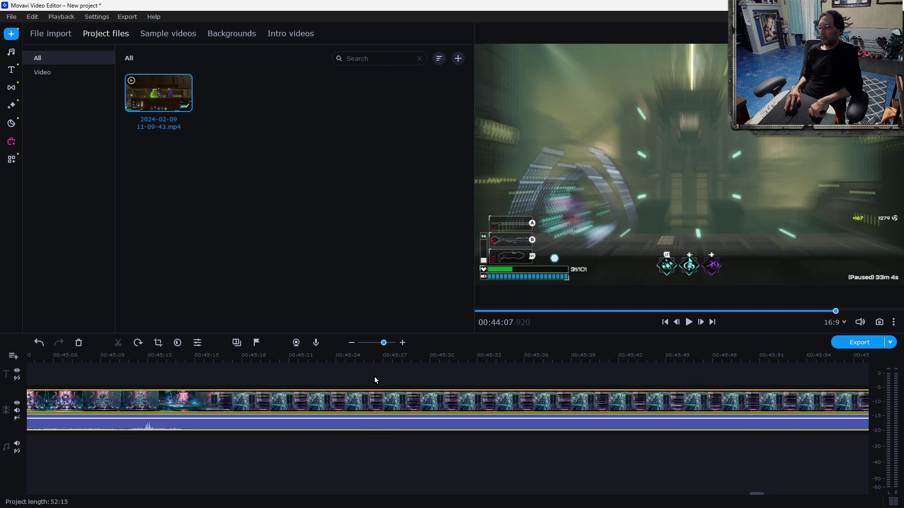
pyautogui.scroll(3, 400, 379)
pyautogui.moveTo(368, 377); pyautogui.dragTo(273, 387)
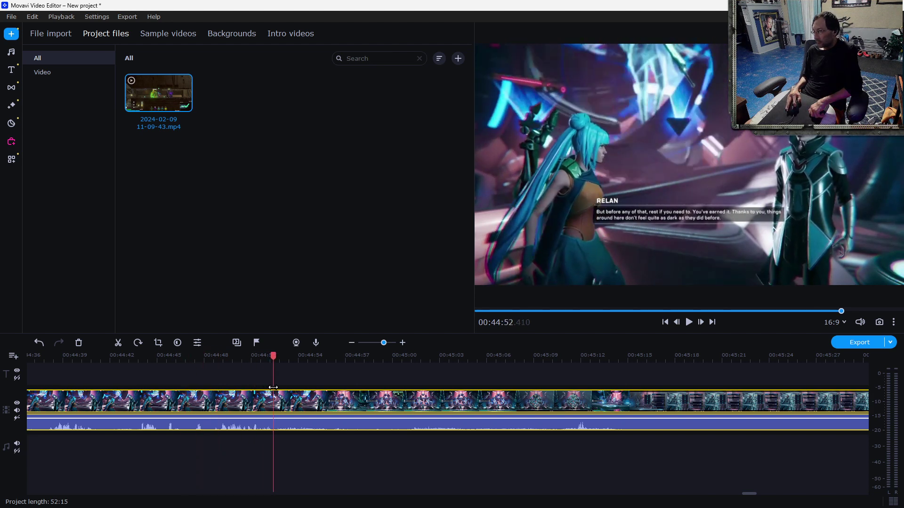
pyautogui.moveTo(273, 387); pyautogui.dragTo(214, 406)
pyautogui.hscroll(-5, 289, 395)
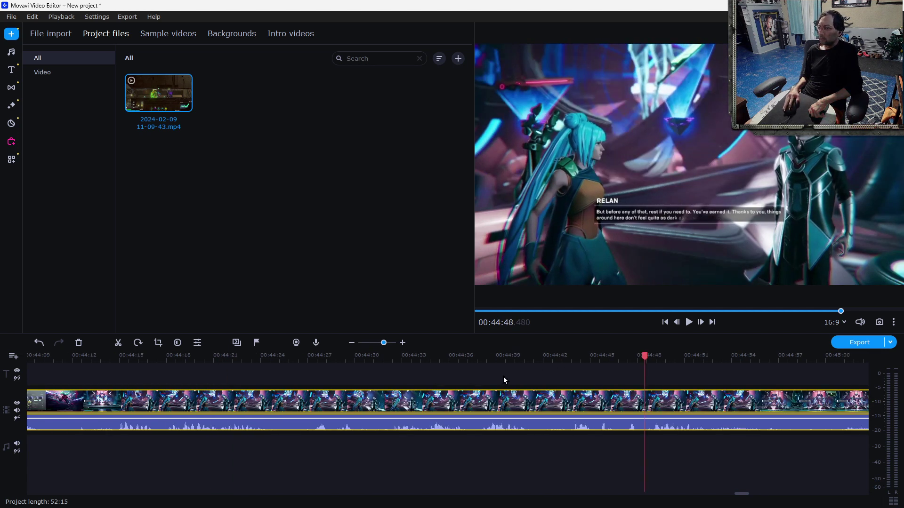
pyautogui.moveTo(372, 359); pyautogui.dragTo(144, 377)
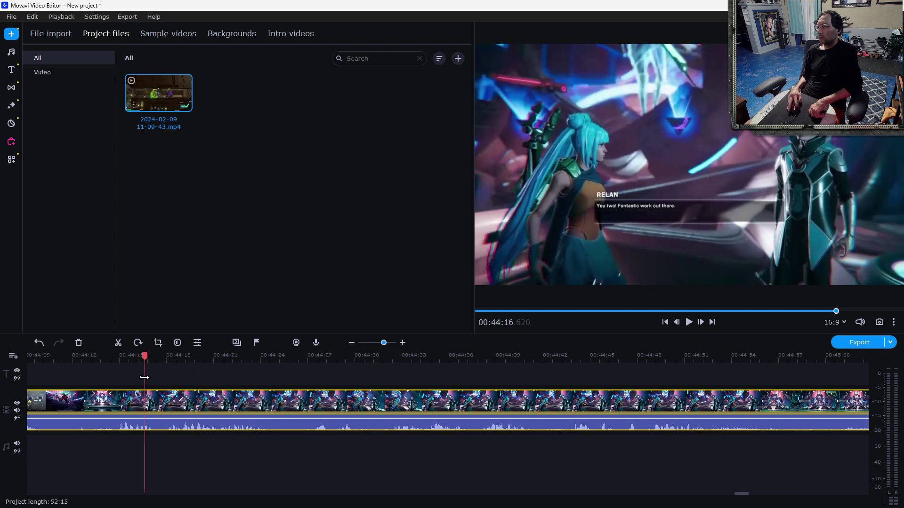
pyautogui.hscroll(-5, 207, 387)
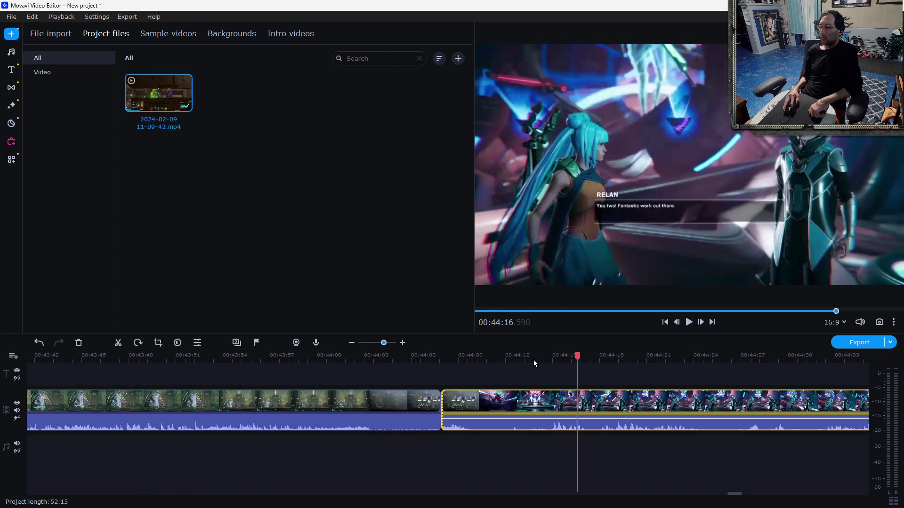
pyautogui.moveTo(442, 408); pyautogui.dragTo(551, 425)
# - Play the opening of the trimmed conversation clip and move the clip back against the preceding one
pyautogui.scroll(-5, 396, 413)
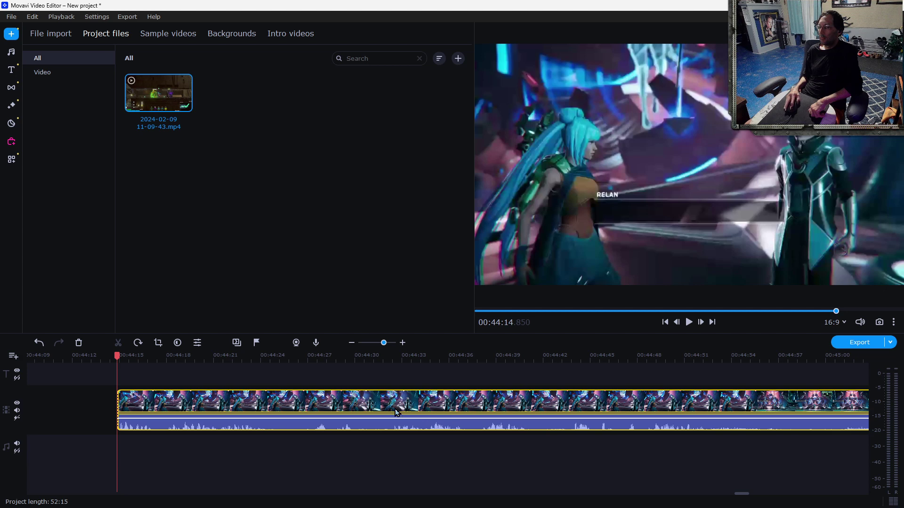
pyautogui.click(688, 322)
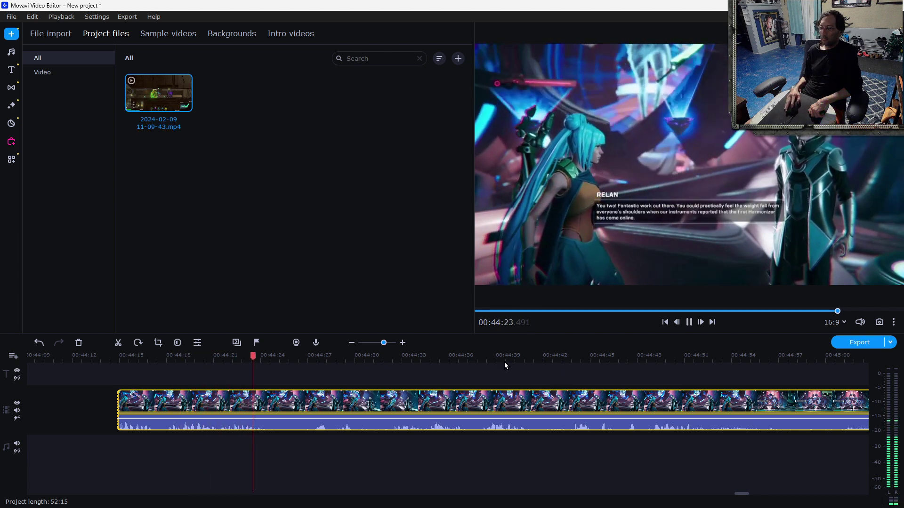
pyautogui.scroll(5, 555, 370)
pyautogui.moveTo(614, 404); pyautogui.dragTo(505, 398)
pyautogui.click(556, 359)
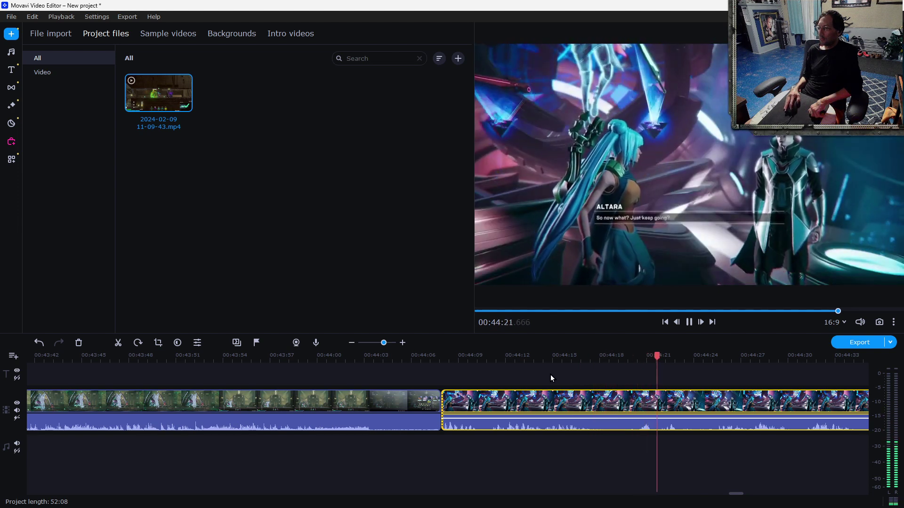
# - Play the conversation up to the end of Relan's line about the two Harmonizers and split the clip at 00:44:35.597
pyautogui.scroll(-5, 530, 388)
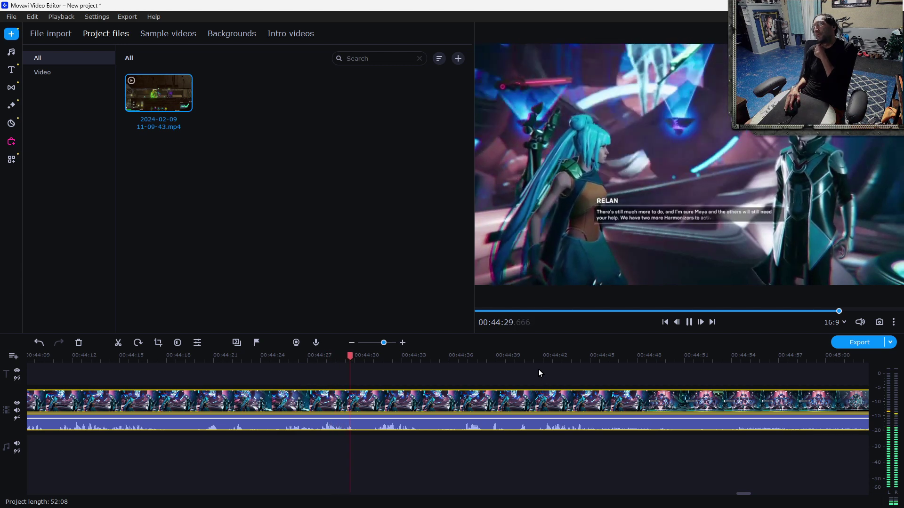
pyautogui.click(690, 322)
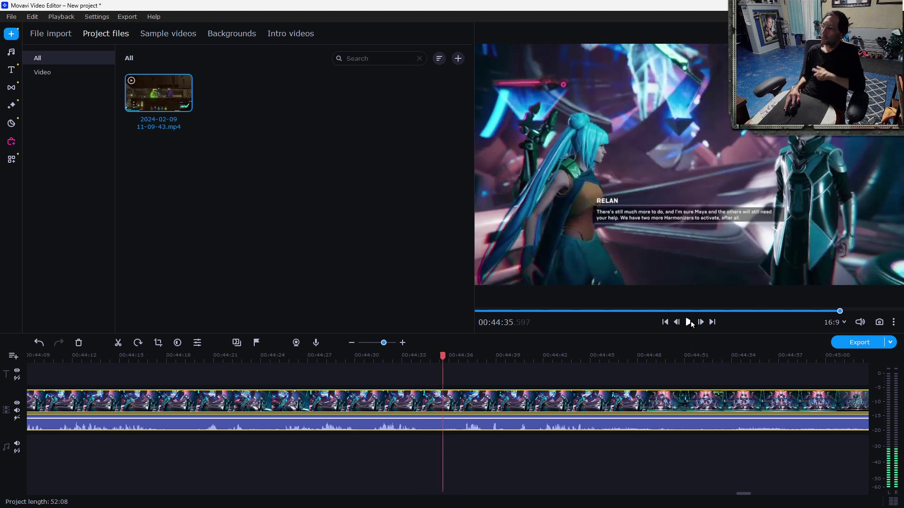
pyautogui.rightClick(533, 399)
pyautogui.click(558, 221)
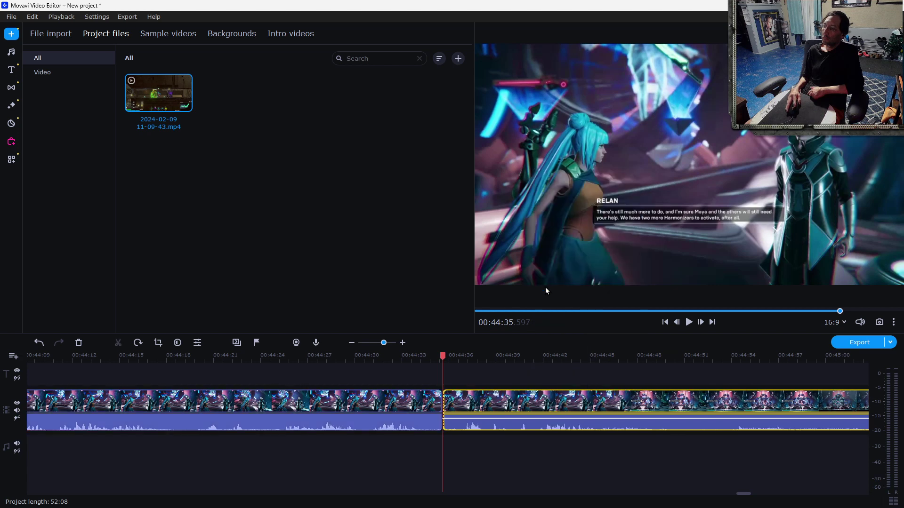
# - Replay Relan's opening line about the first Harmonizer and split the conversation clip at 00:44:18.287
pyautogui.moveTo(444, 354); pyautogui.dragTo(122, 400)
pyautogui.moveTo(123, 365); pyautogui.dragTo(94, 365)
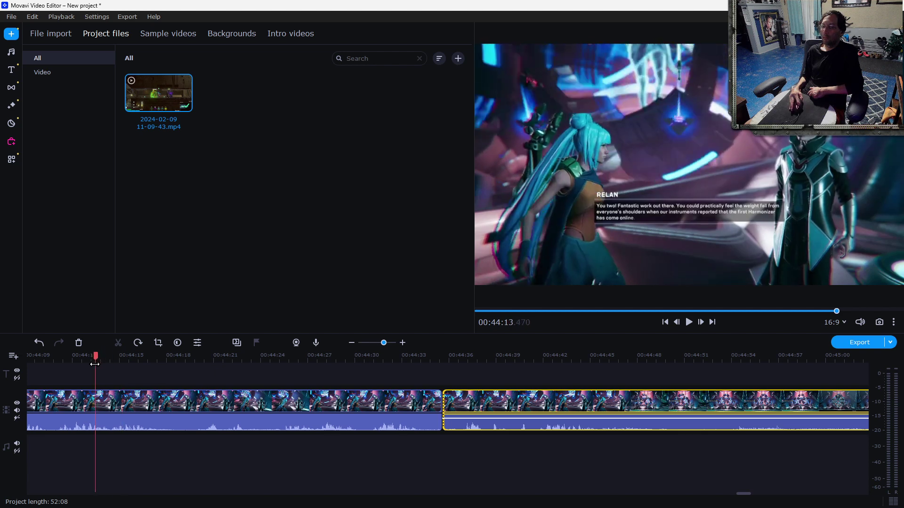
pyautogui.click(688, 323)
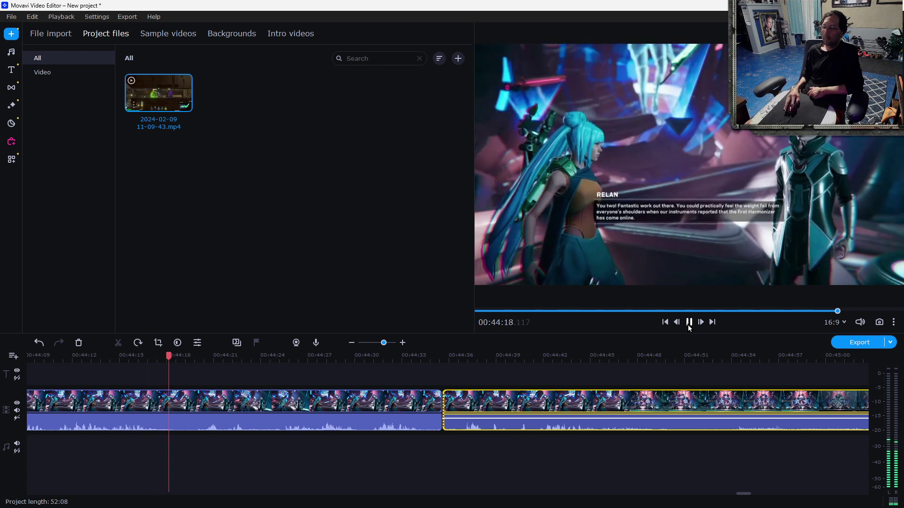
pyautogui.rightClick(247, 397)
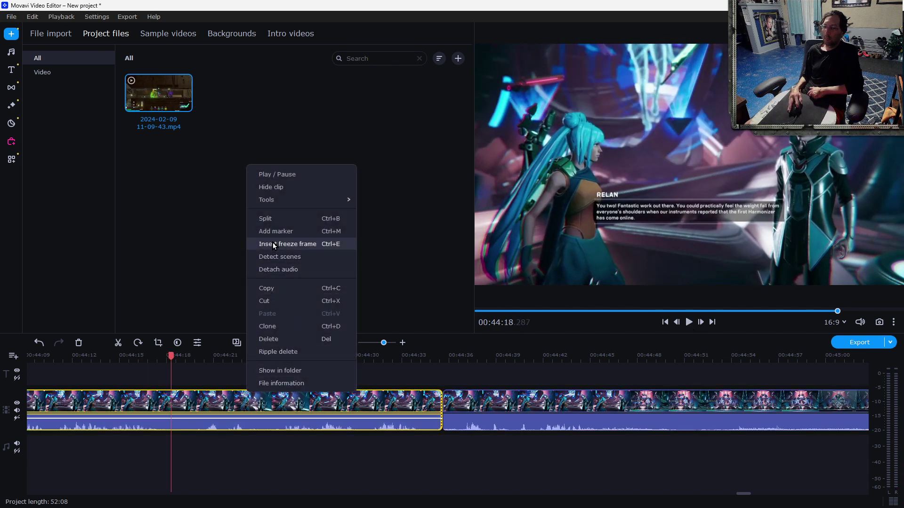
pyautogui.click(273, 222)
# - Delete the isolated middle part of the conversation and move the following clip back to close the gap
pyautogui.click(79, 343)
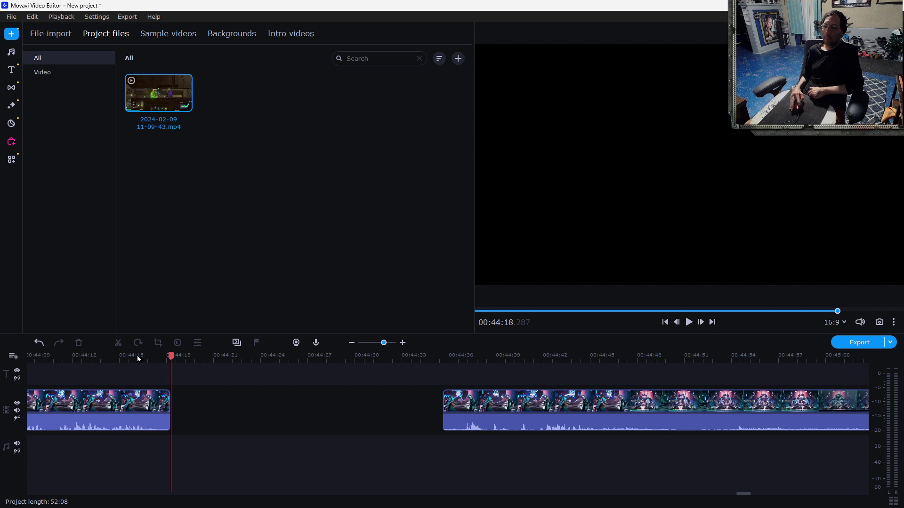
pyautogui.moveTo(460, 399); pyautogui.dragTo(213, 382)
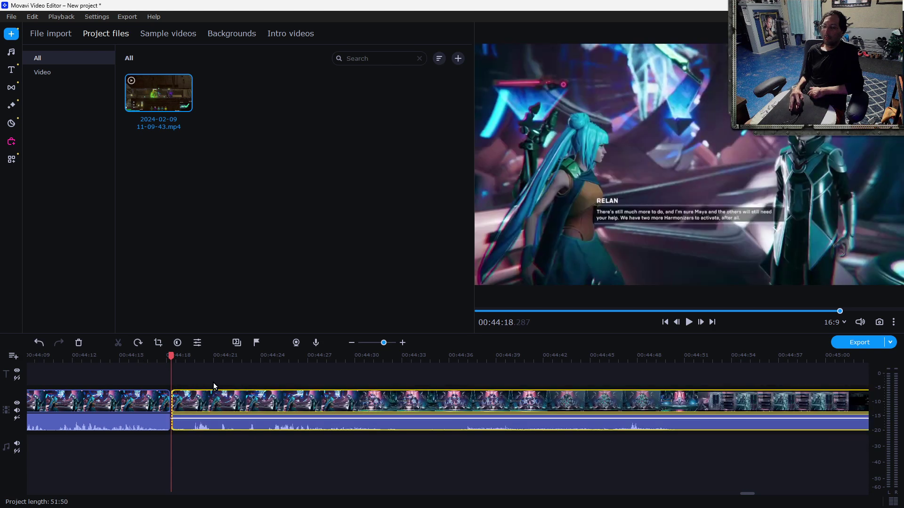
# - Play the rest of the conversation and the augment menu to check what follows the new join
pyautogui.click(686, 325)
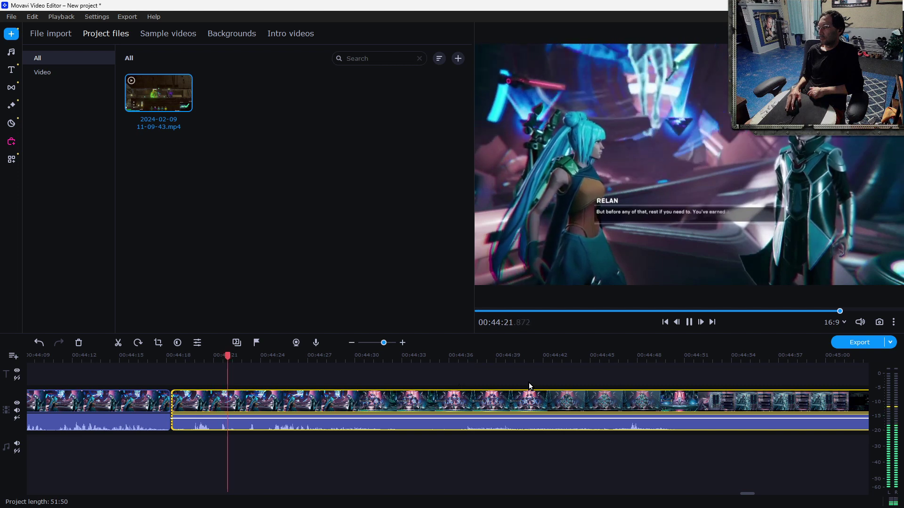
pyautogui.scroll(-3, 492, 382)
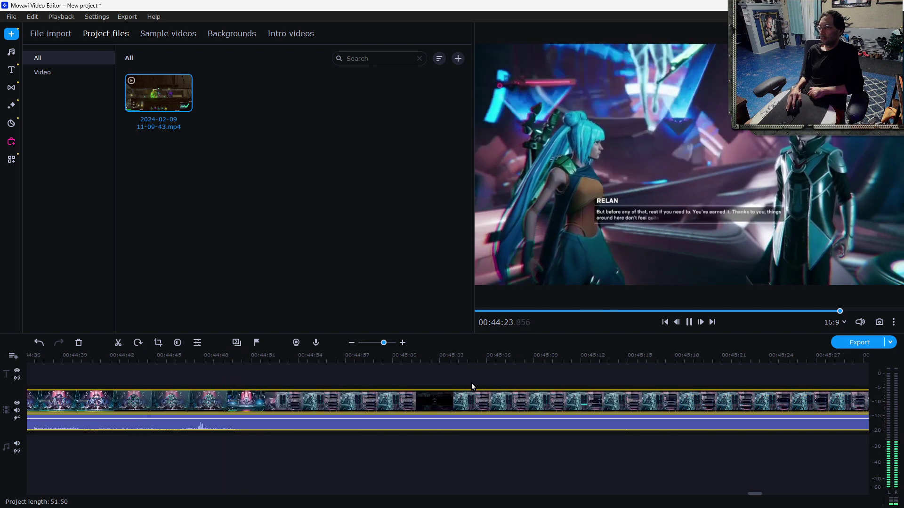
pyautogui.click(319, 357)
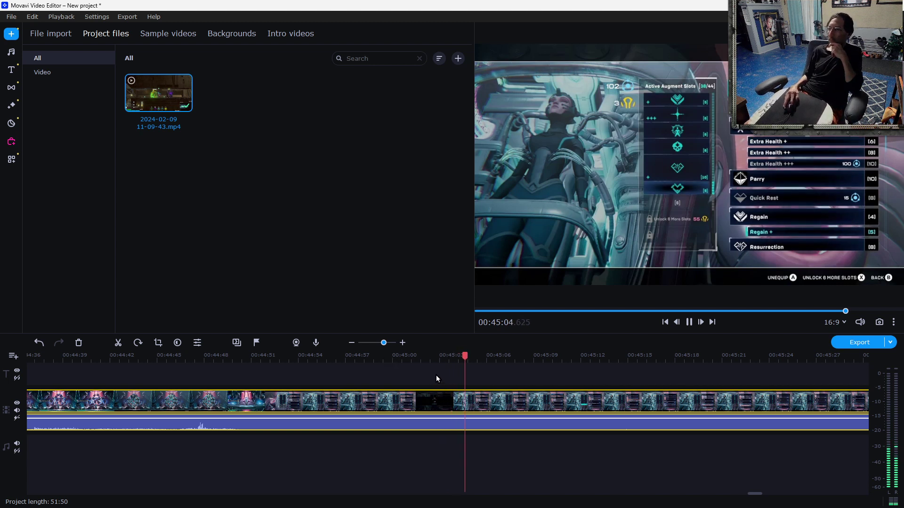
pyautogui.moveTo(607, 506)
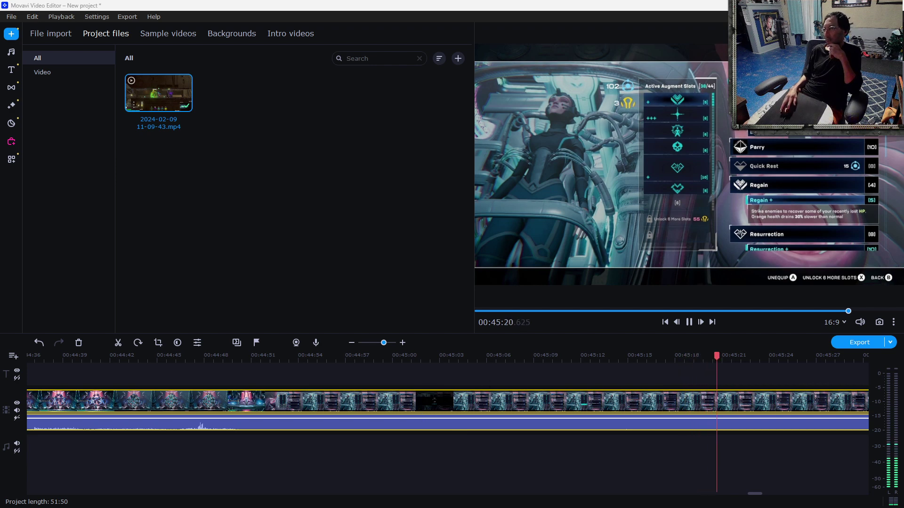
pyautogui.click(202, 360)
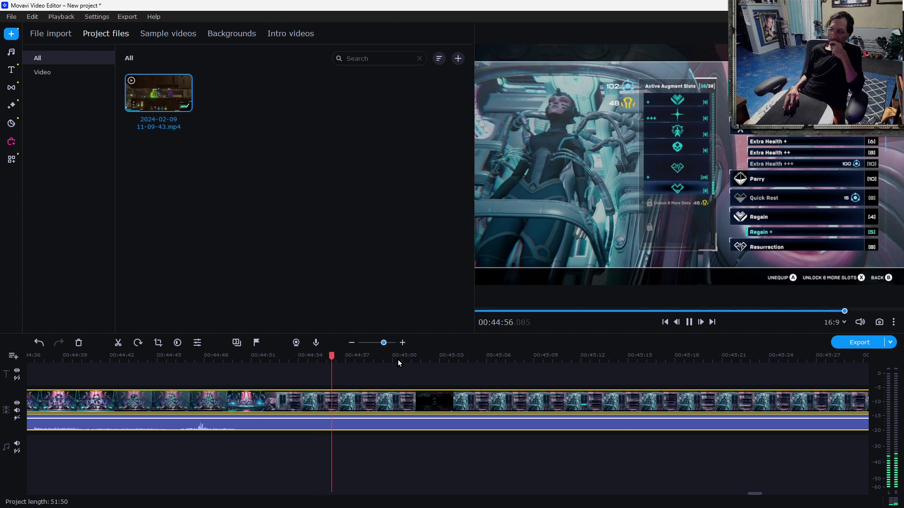
pyautogui.hscroll(-3, 296, 383)
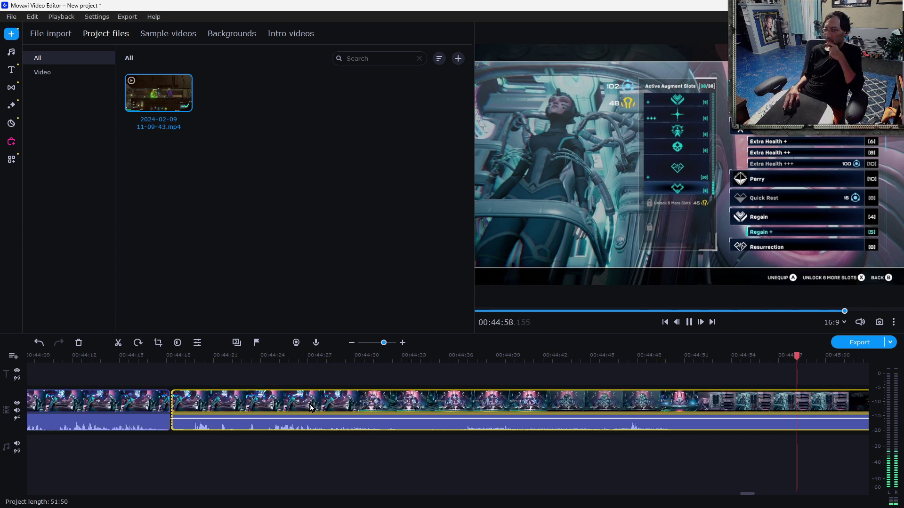
pyautogui.click(171, 360)
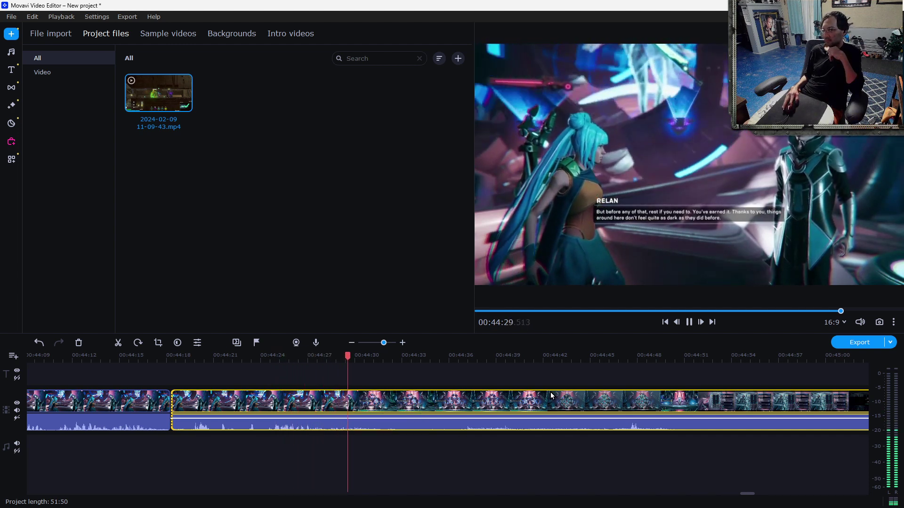
pyautogui.click(179, 359)
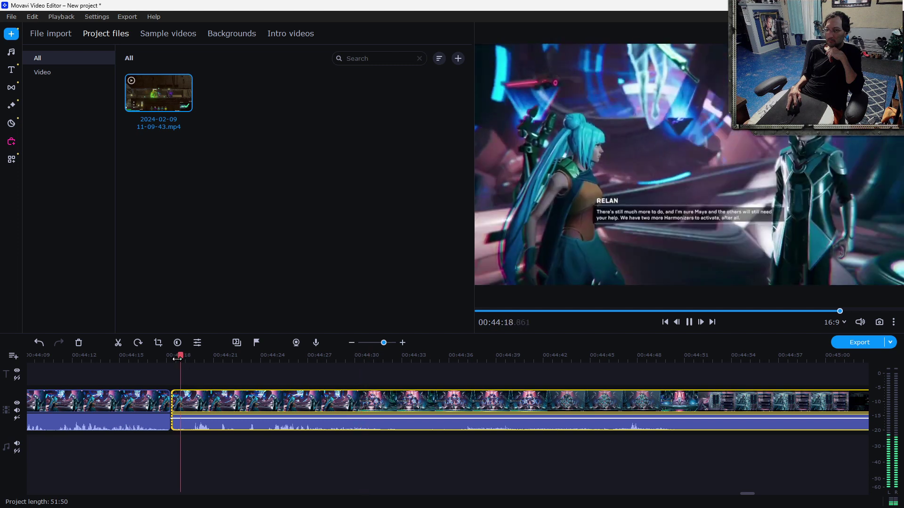
# - Skim the footage from Relan's last lines through the augment menu and Sendara's conversation up to the teleport wheel
pyautogui.click(127, 359)
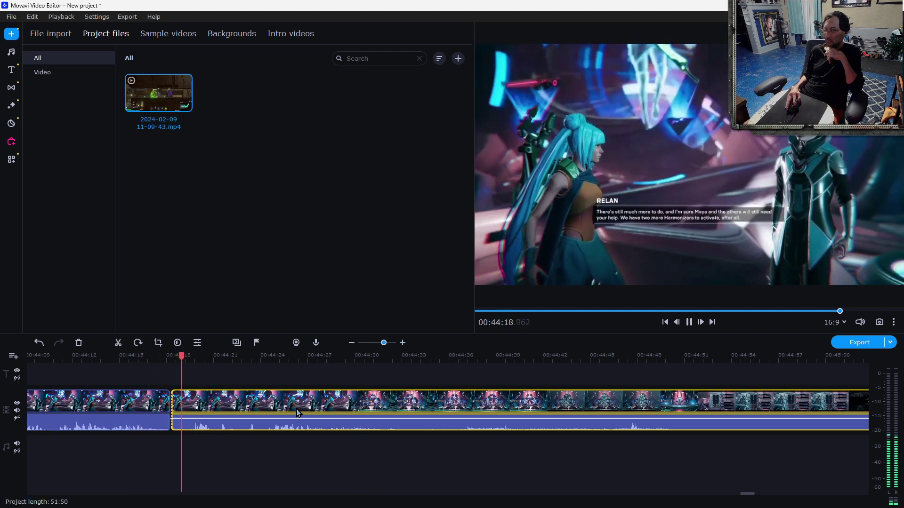
pyautogui.scroll(-5, 395, 442)
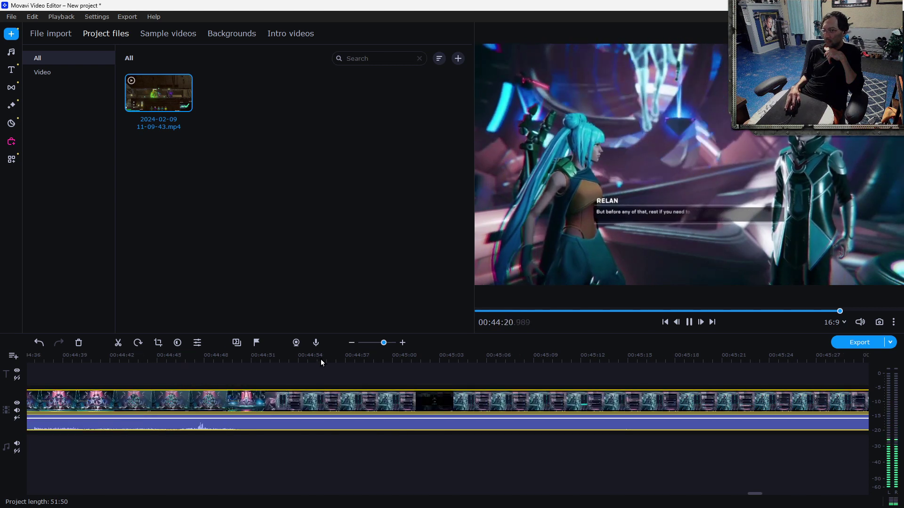
pyautogui.click(269, 357)
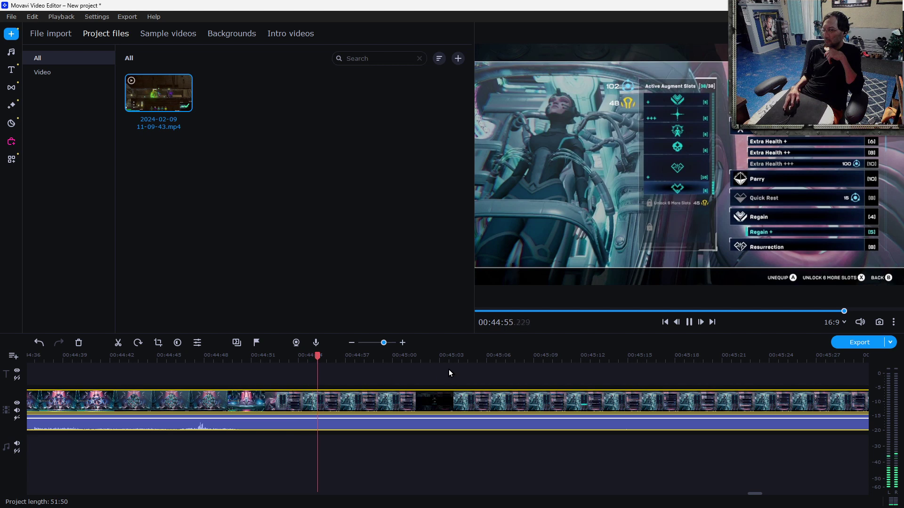
pyautogui.click(507, 359)
pyautogui.scroll(-5, 423, 400)
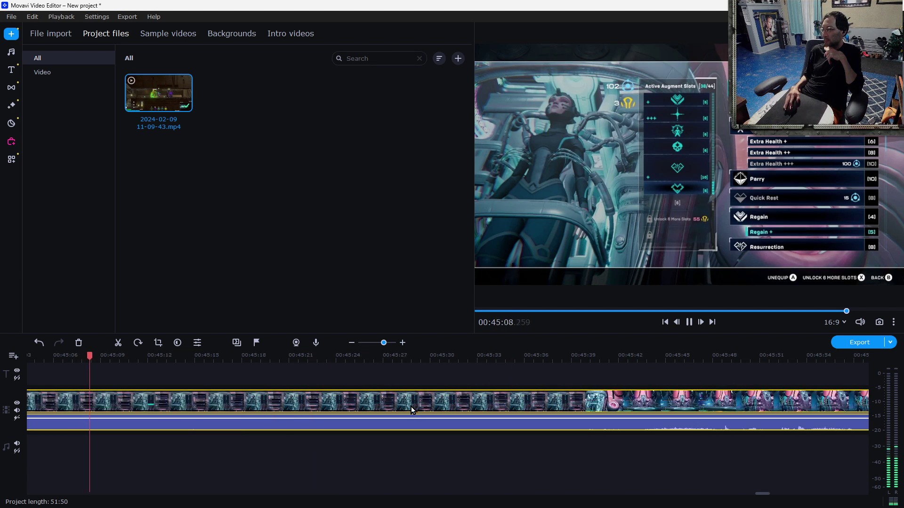
pyautogui.click(492, 360)
pyautogui.scroll(-5, 490, 362)
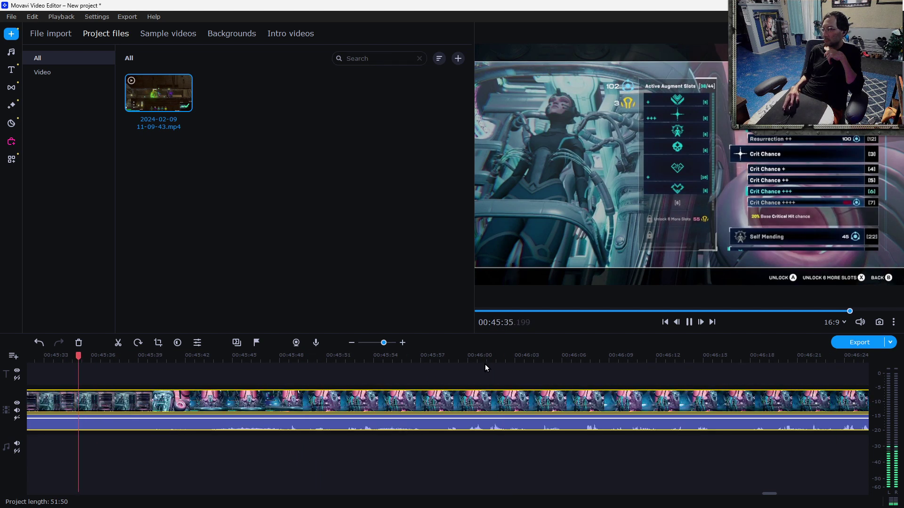
pyautogui.click(507, 356)
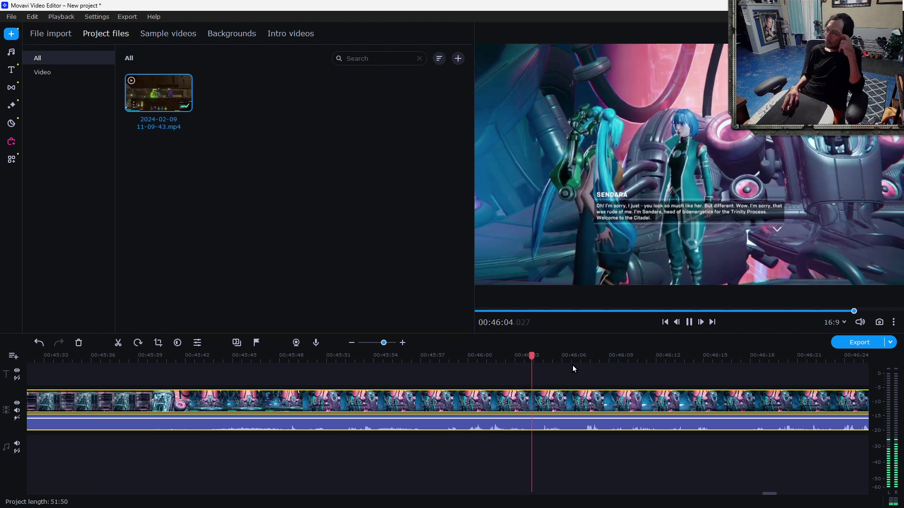
pyautogui.scroll(-5, 432, 416)
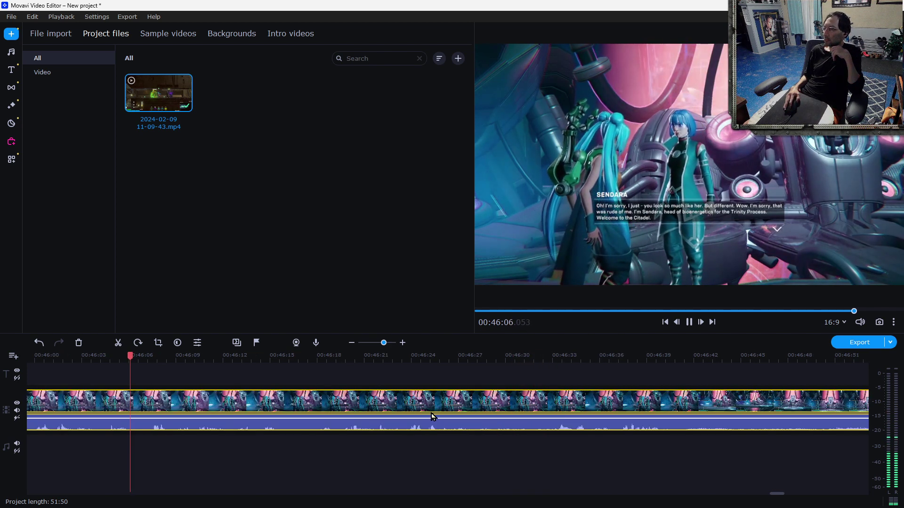
pyautogui.click(569, 356)
pyautogui.scroll(-5, 569, 357)
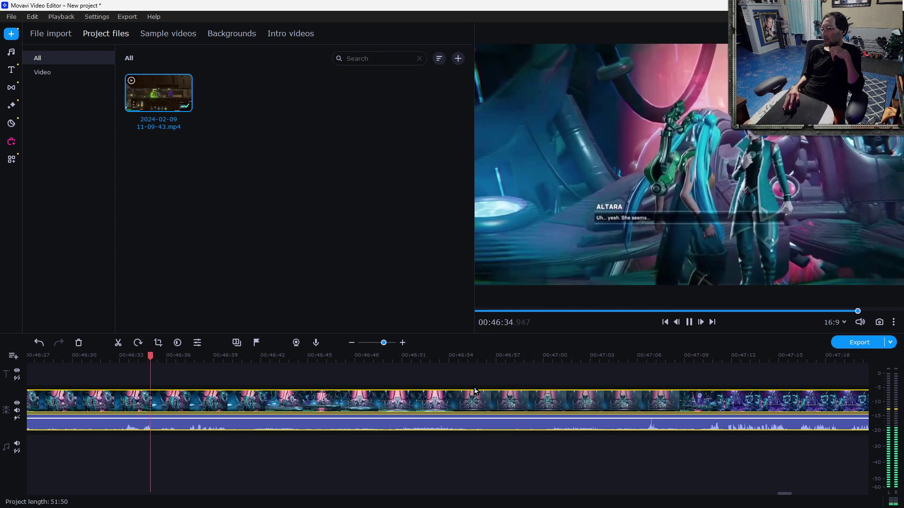
pyautogui.click(566, 356)
pyautogui.scroll(-5, 386, 414)
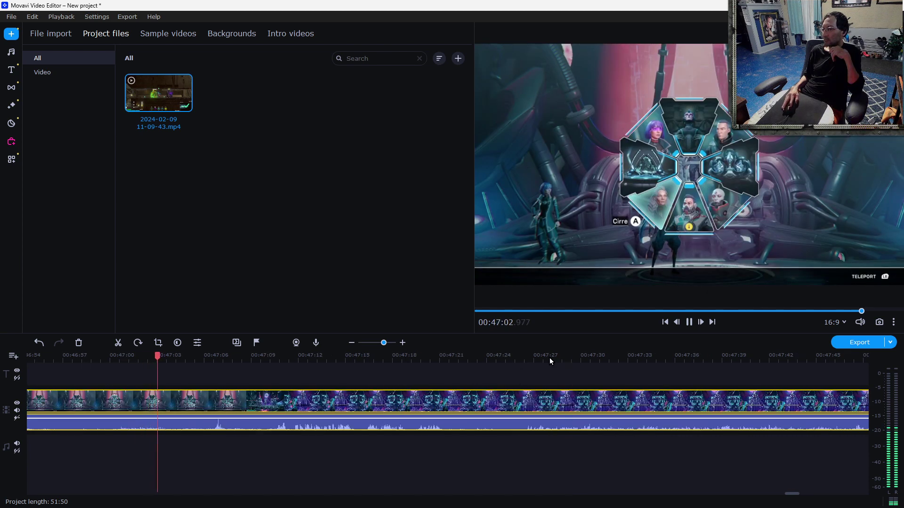
# - Skim Nalimyet's conversation from the external communicator line to the line about leaving the datarod
pyautogui.click(567, 356)
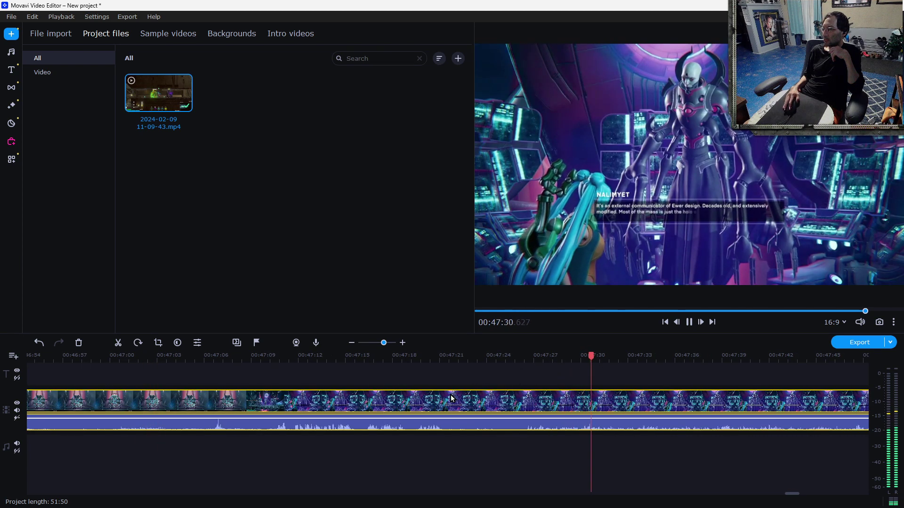
pyautogui.scroll(-5, 451, 398)
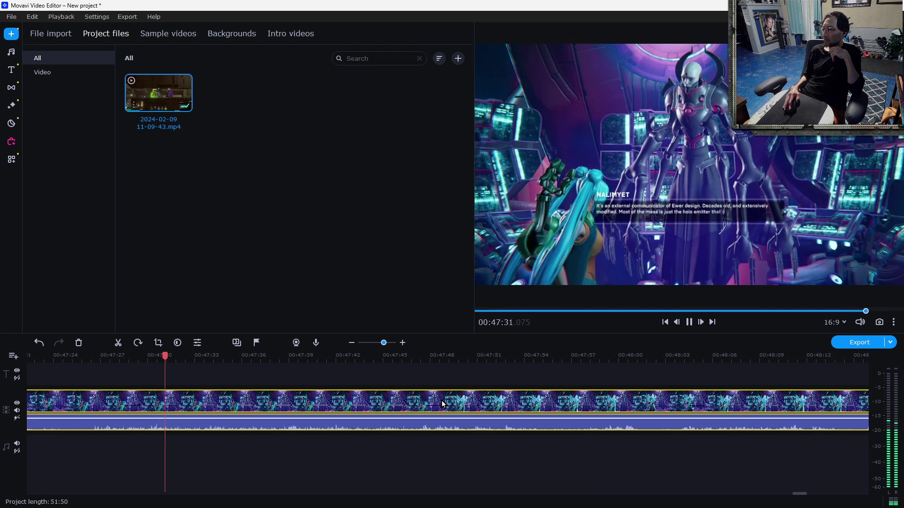
pyautogui.click(425, 359)
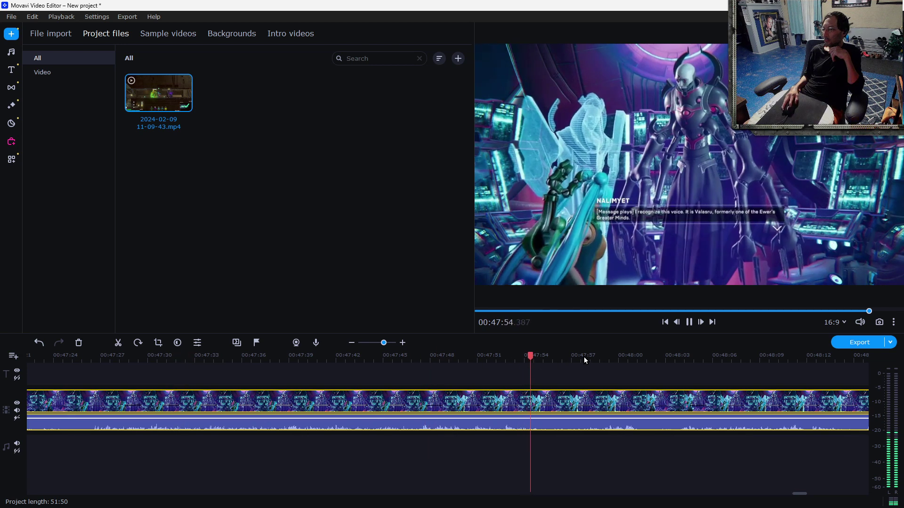
pyautogui.click(613, 357)
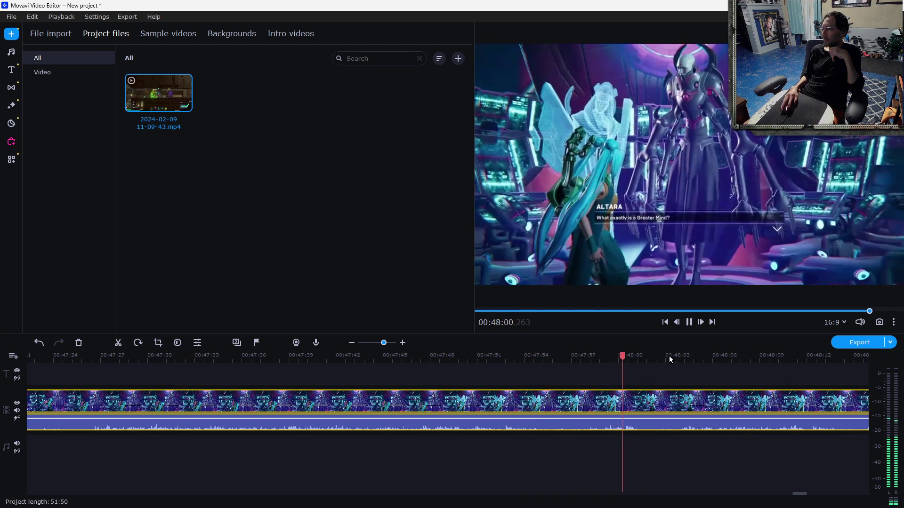
pyautogui.click(668, 356)
pyautogui.scroll(-5, 668, 376)
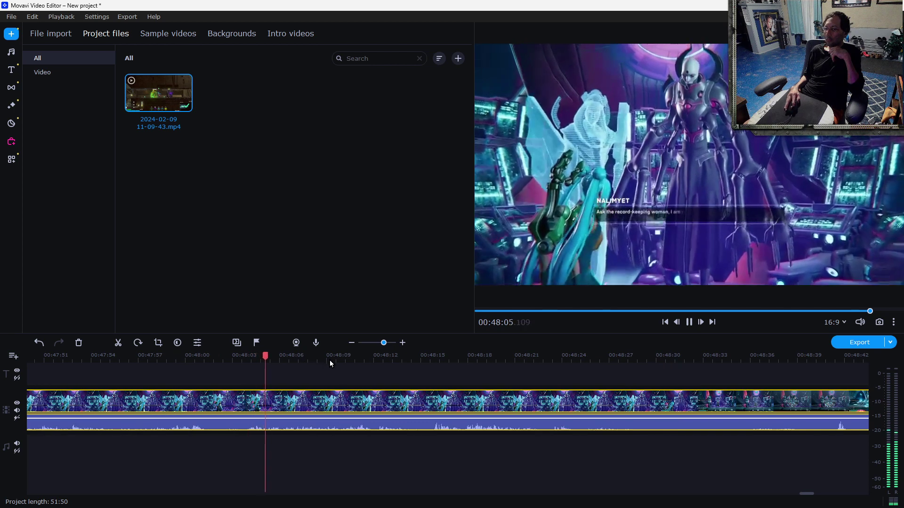
pyautogui.click(333, 360)
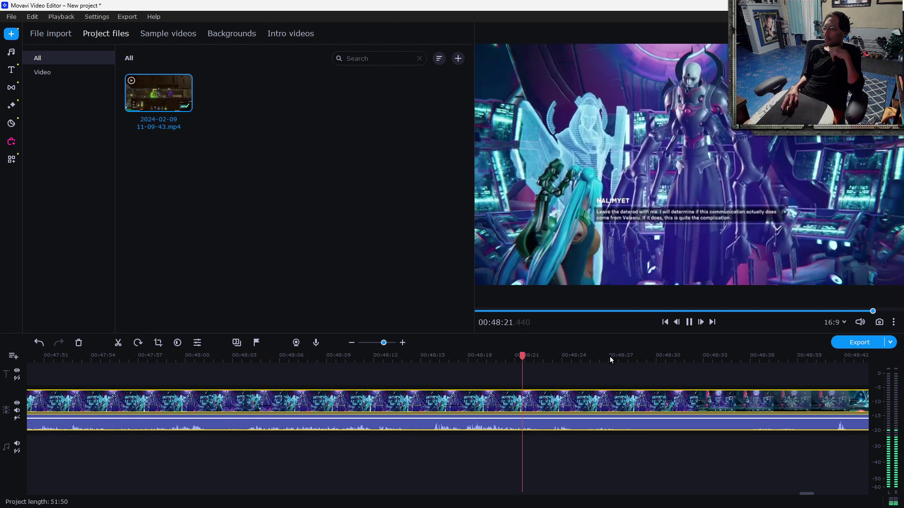
pyautogui.scroll(-5, 493, 395)
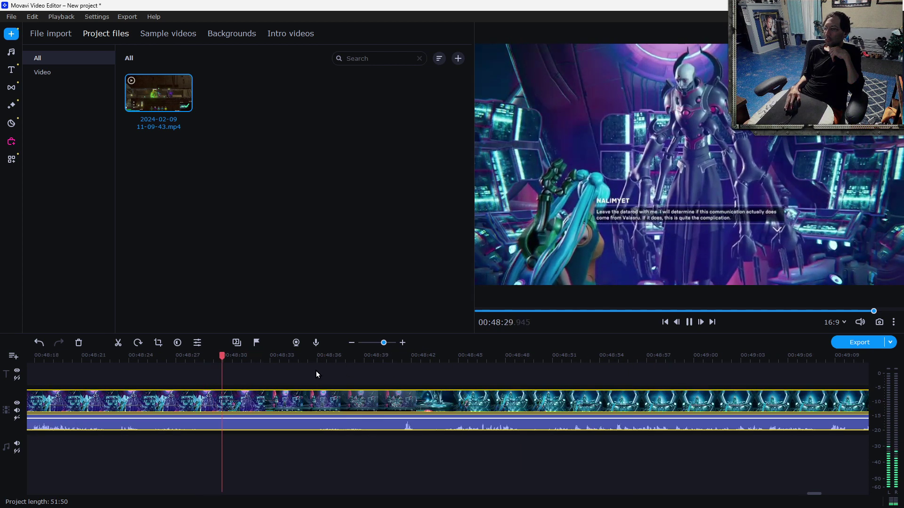
pyautogui.click(181, 357)
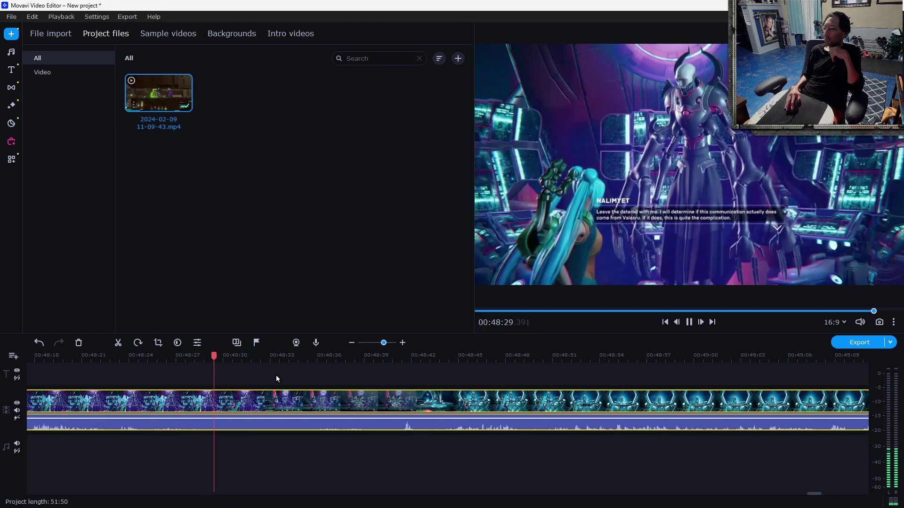
# - Go back through Nalimyet's conversation to the moment just before it starts and split the clip at 00:47:09.930
pyautogui.scroll(5, 277, 376)
pyautogui.click(285, 356)
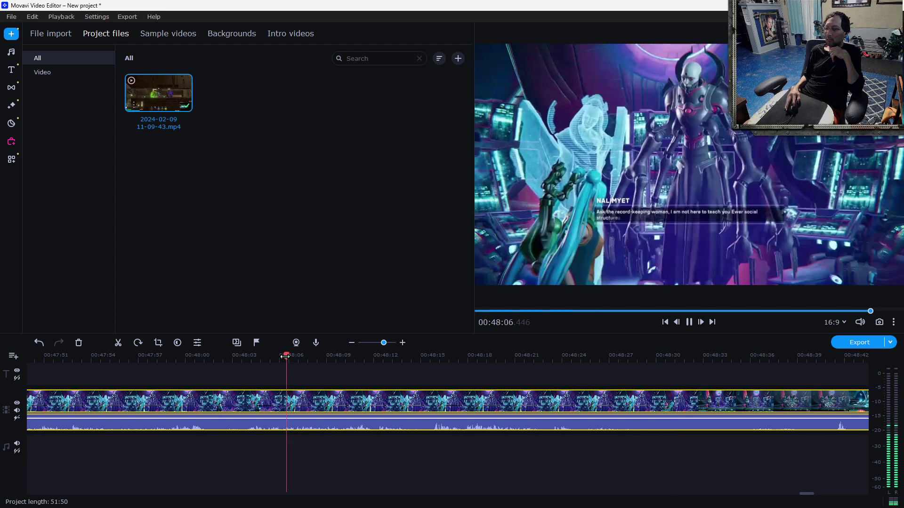
pyautogui.scroll(5, 325, 375)
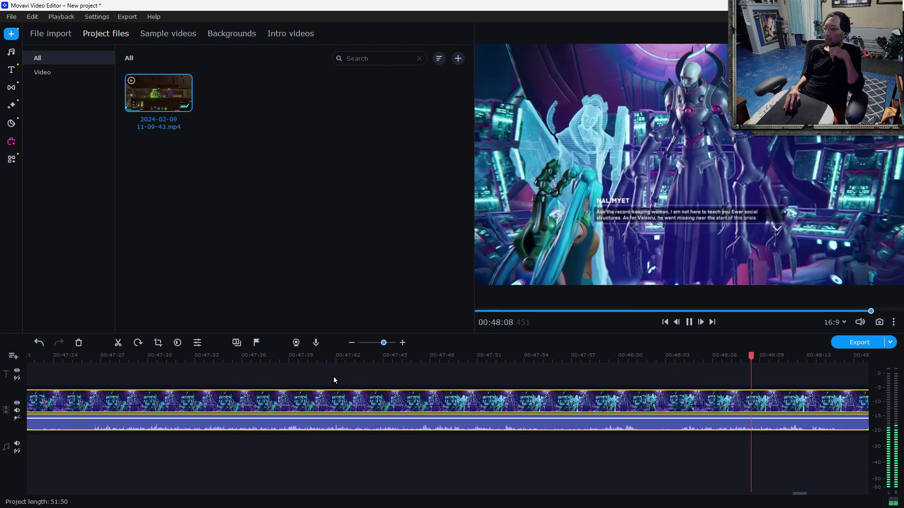
pyautogui.click(484, 357)
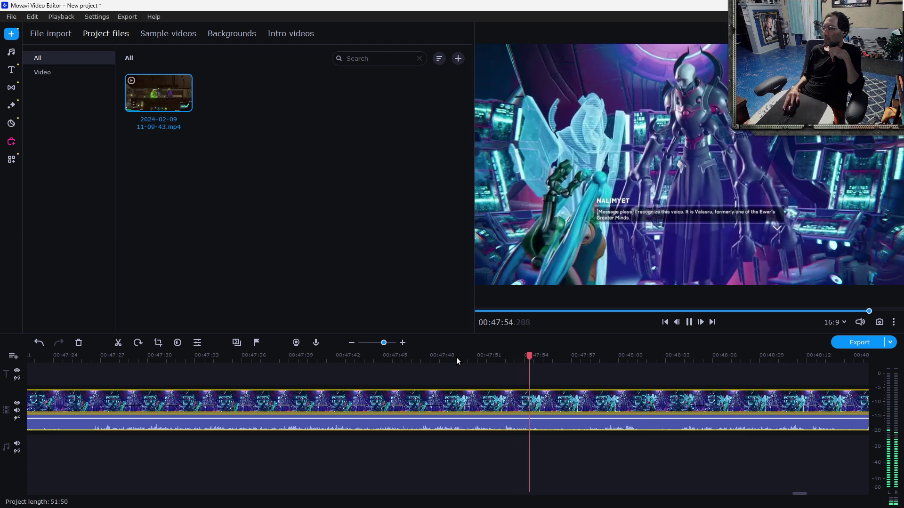
pyautogui.click(307, 358)
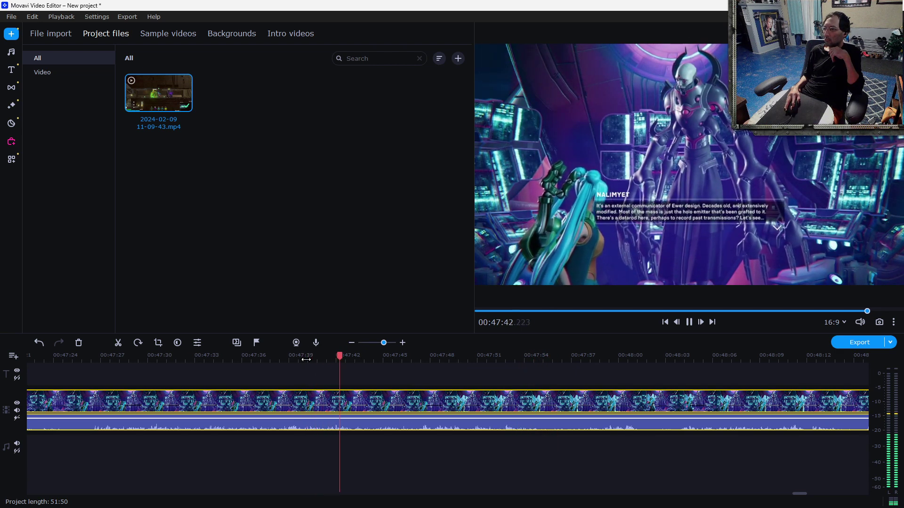
pyautogui.scroll(5, 381, 395)
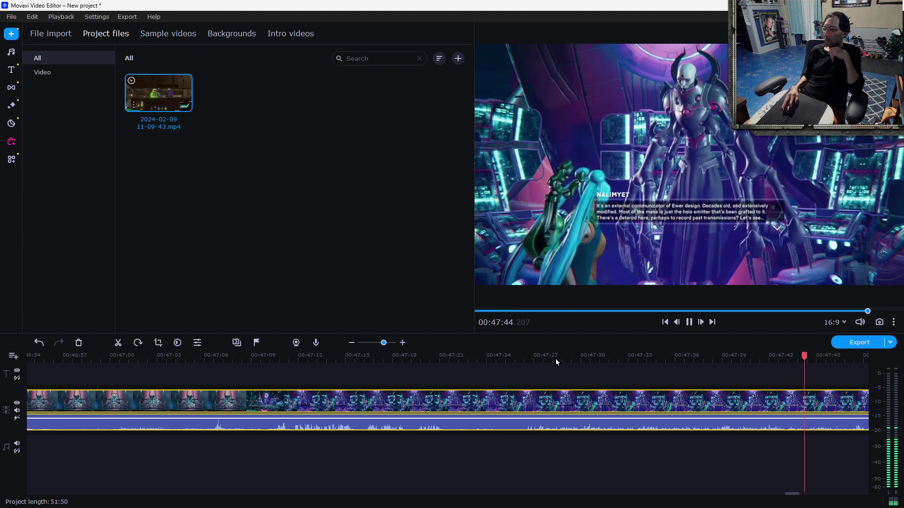
pyautogui.click(612, 355)
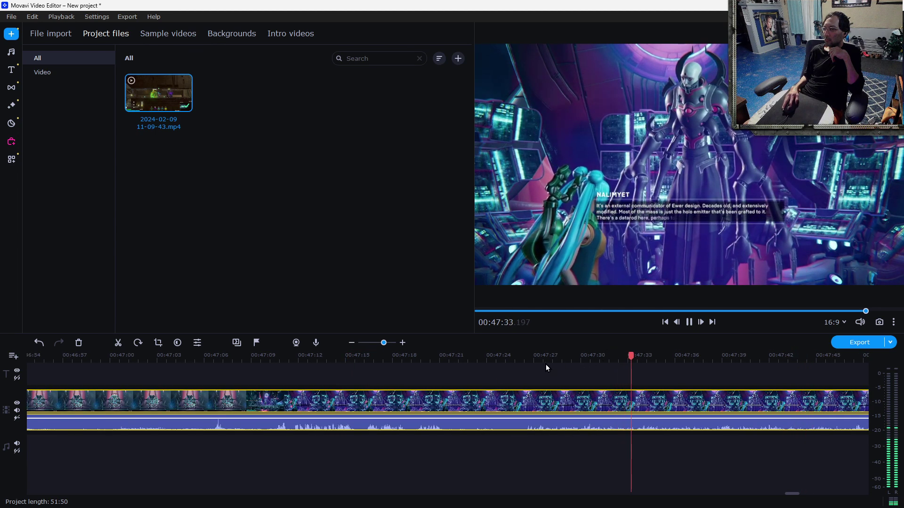
pyautogui.click(451, 356)
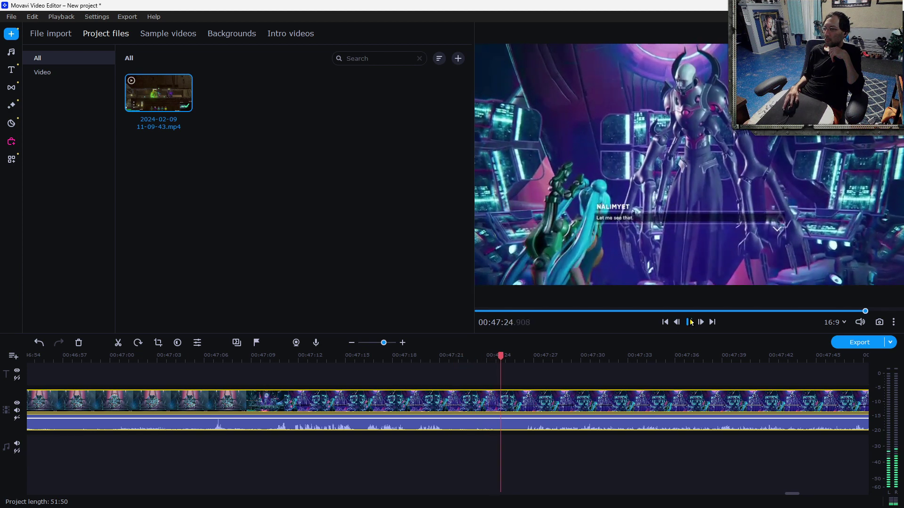
pyautogui.moveTo(501, 352); pyautogui.dragTo(266, 383)
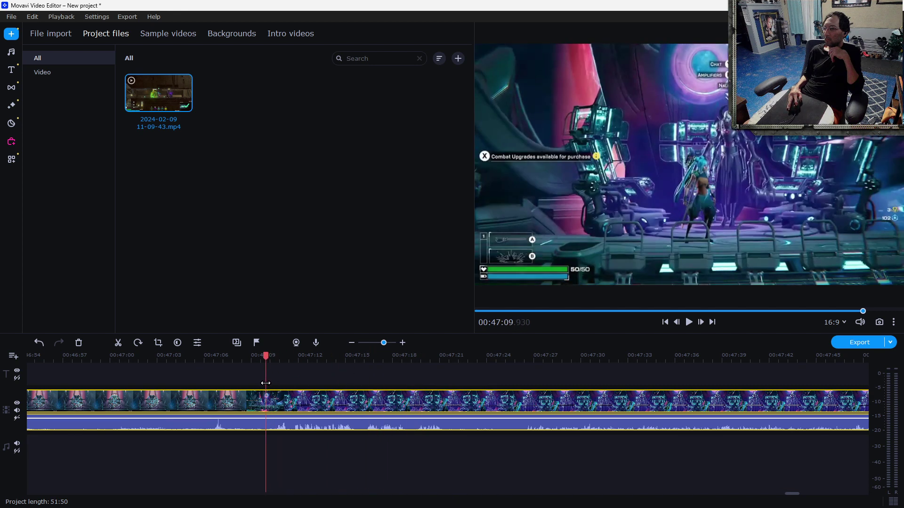
pyautogui.rightClick(304, 405)
pyautogui.click(326, 228)
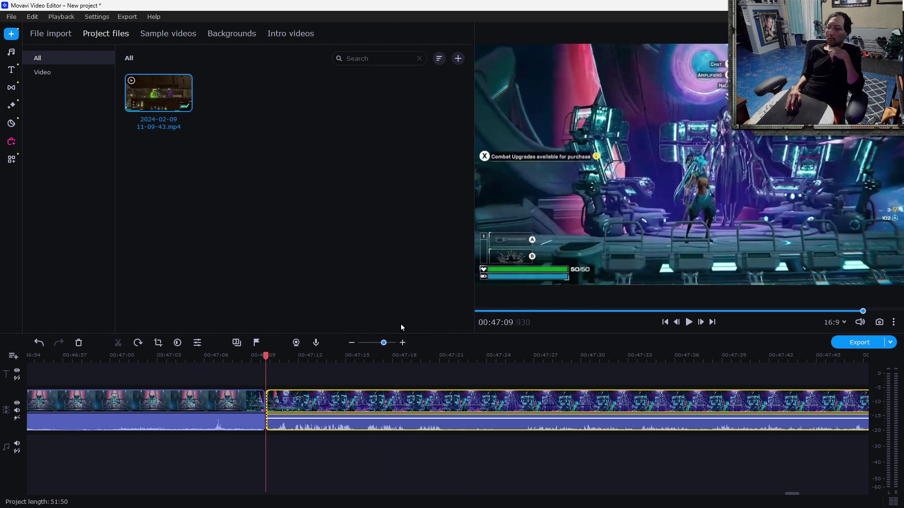
# - Delete the part before the split with the augment menu and Sendara's conversation, and move the Nalimyet clip back to close the gap
pyautogui.scroll(5, 244, 418)
pyautogui.click(244, 418)
pyautogui.click(268, 356)
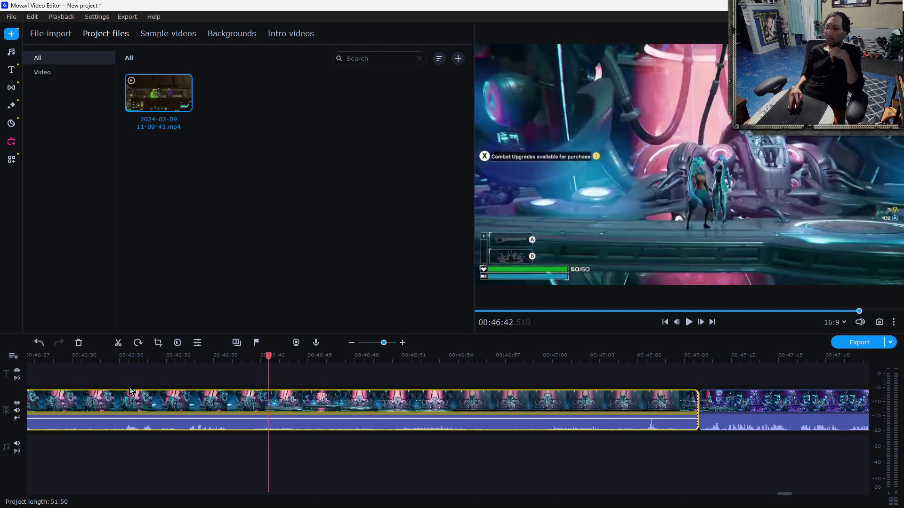
pyautogui.click(80, 342)
pyautogui.moveTo(737, 411); pyautogui.dragTo(697, 415)
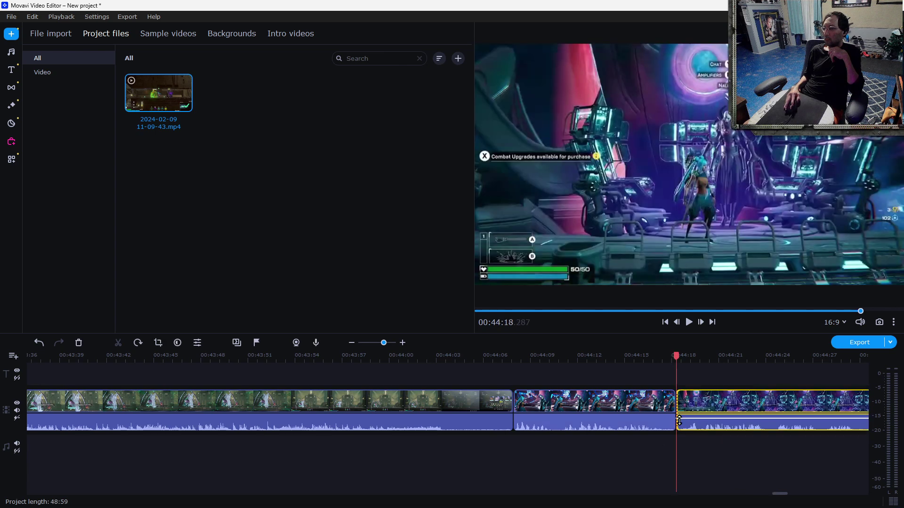
# - Scrub back and forth through the Nalimyet clip after the new join to review its opening lines about the external communicator
pyautogui.scroll(-2, 600, 460)
pyautogui.scroll(3, 507, 455)
pyautogui.moveTo(248, 356); pyautogui.dragTo(732, 429)
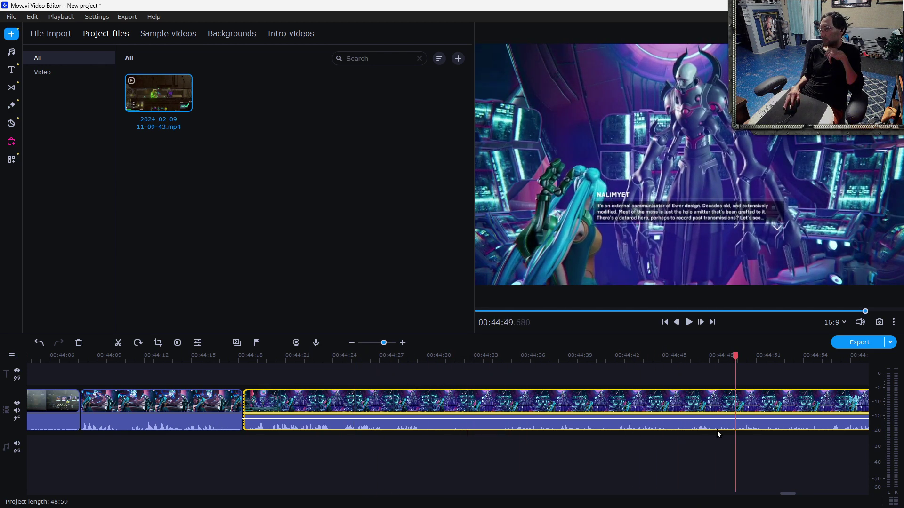
pyautogui.scroll(-3, 580, 453)
pyautogui.moveTo(315, 356); pyautogui.dragTo(104, 404)
pyautogui.scroll(5, 353, 378)
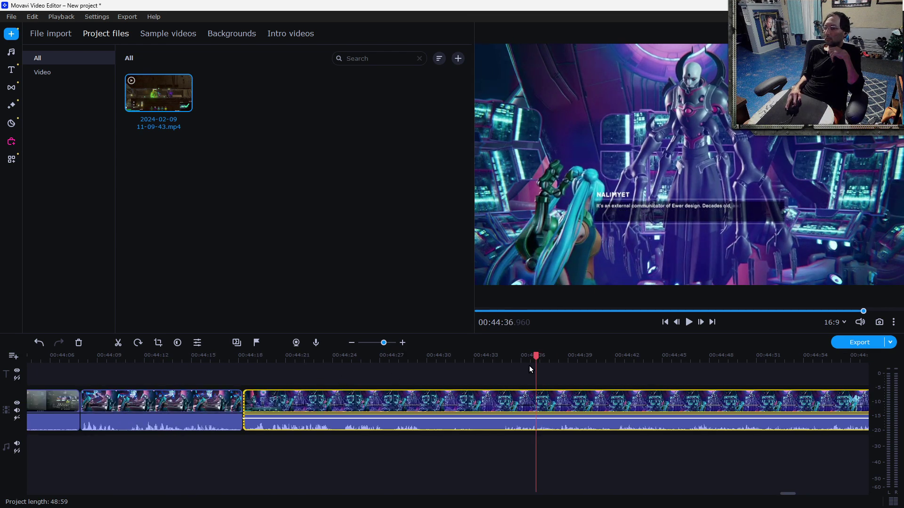
pyautogui.moveTo(540, 366); pyautogui.dragTo(497, 362)
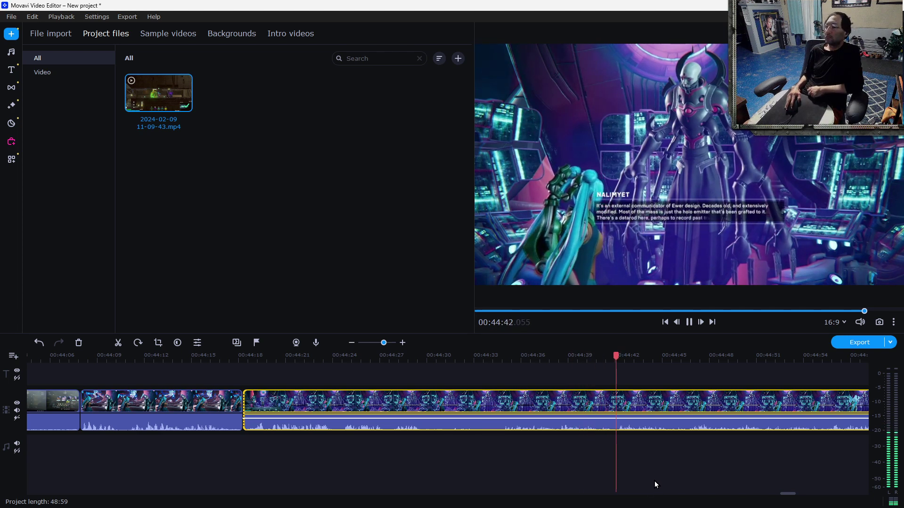
# - Play Nalimyet's conversation through to the line about leaving the datarod and split the clip at 00:45:38.290
pyautogui.scroll(-5, 612, 476)
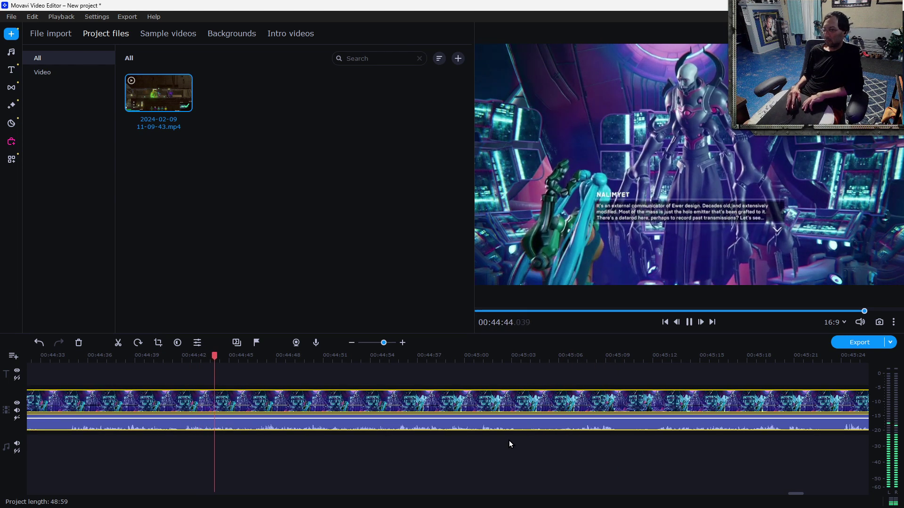
pyautogui.click(688, 322)
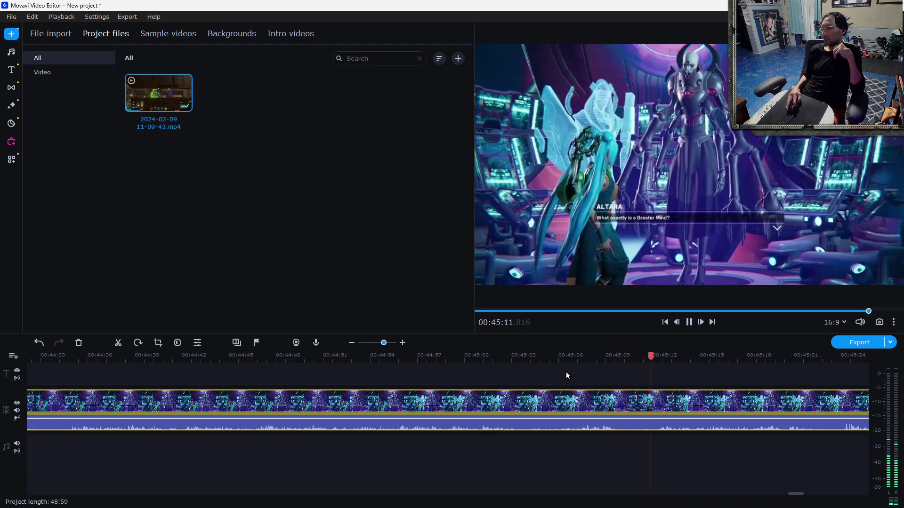
pyautogui.hscroll(3, 622, 433)
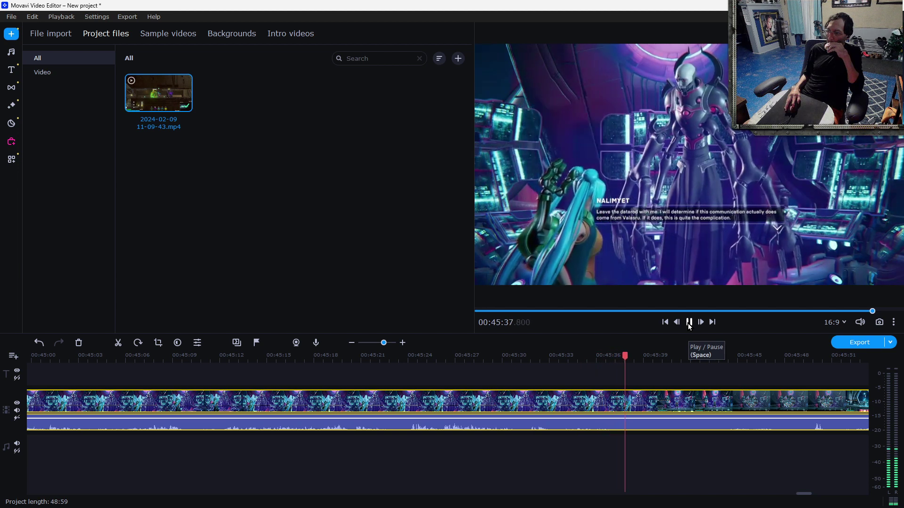
pyautogui.click(688, 323)
pyautogui.rightClick(657, 398)
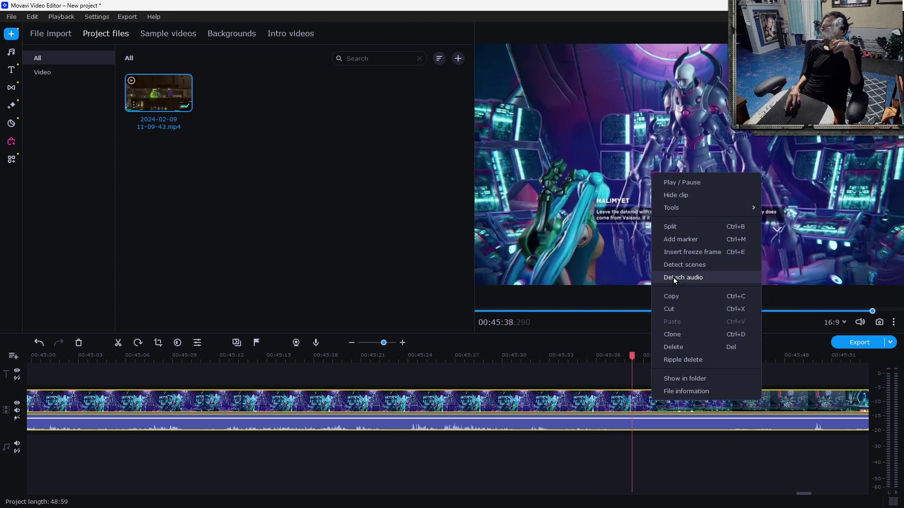
pyautogui.click(673, 228)
# - Trim the start of the clip after the split forward into Cirre's conversation, to about 00:46:14
pyautogui.scroll(-3, 521, 401)
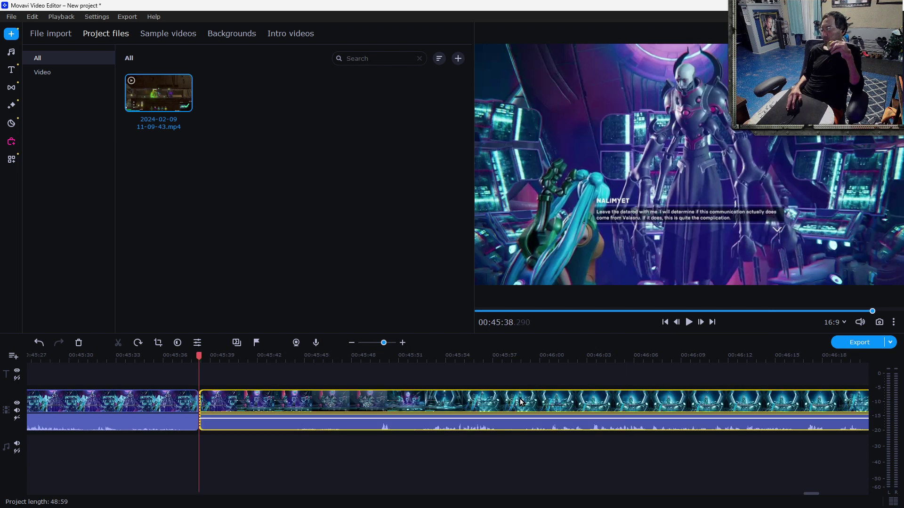
pyautogui.moveTo(203, 391); pyautogui.dragTo(699, 433)
pyautogui.scroll(-3, 539, 429)
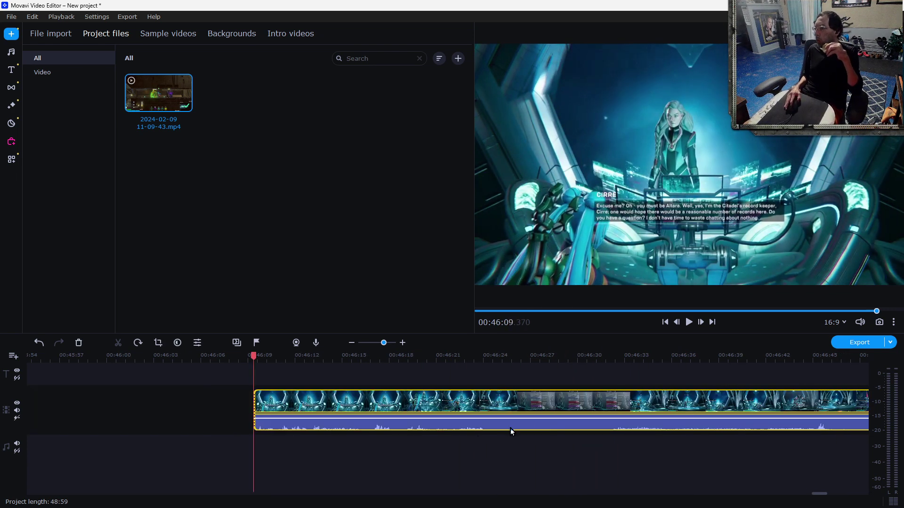
pyautogui.moveTo(257, 403); pyautogui.dragTo(326, 423)
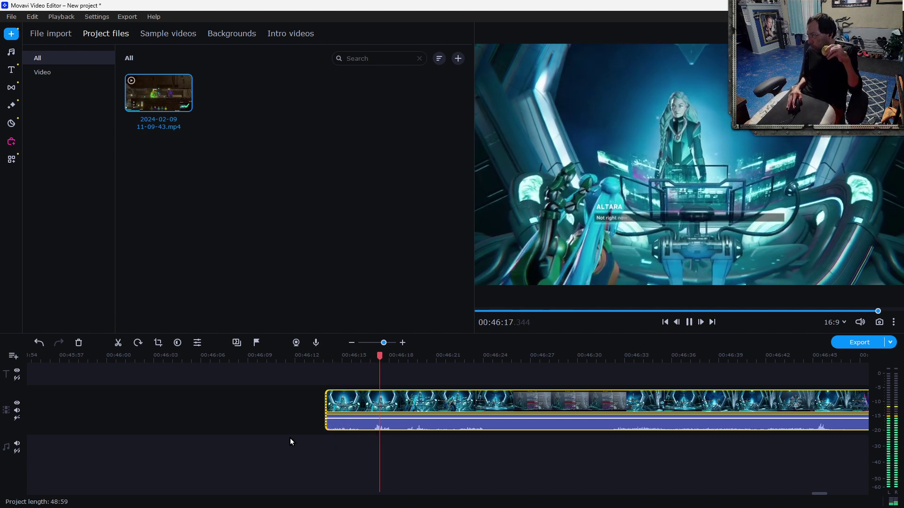
# - Trim the clip's start further, past Cirre's dialogue to just before the General Stats screen, and move it back against Nalimyet's clip
pyautogui.moveTo(209, 500)
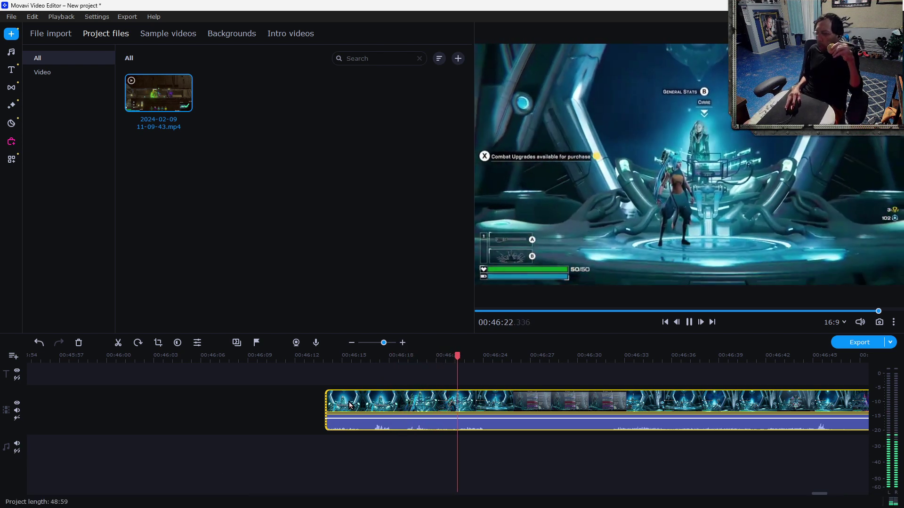
pyautogui.click(518, 370)
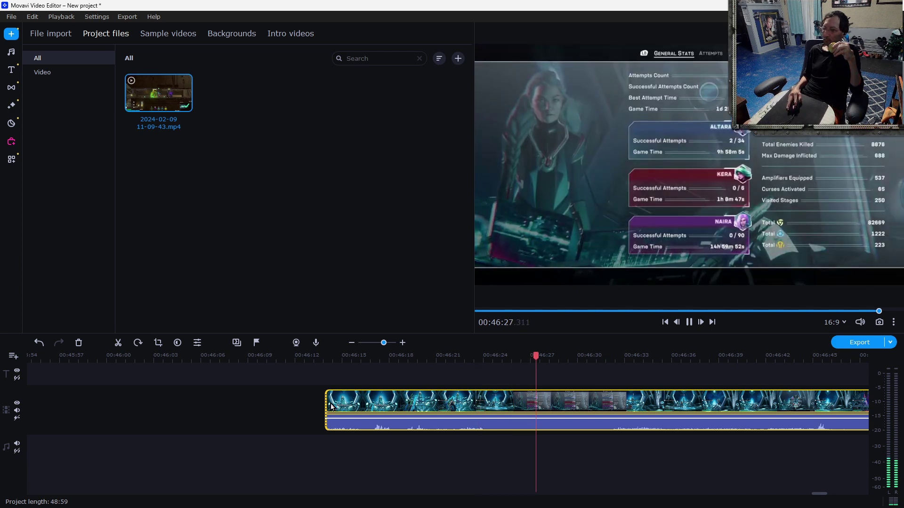
pyautogui.moveTo(331, 406); pyautogui.dragTo(487, 431)
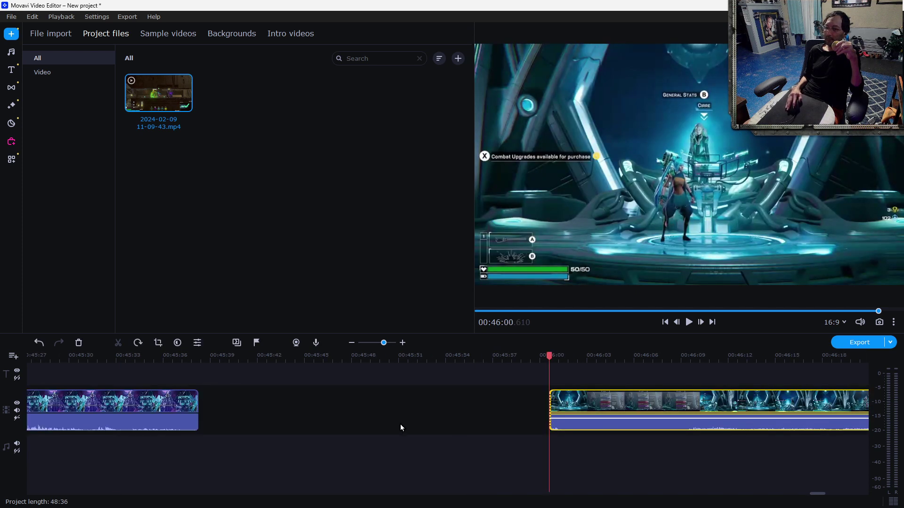
pyautogui.moveTo(568, 410); pyautogui.dragTo(218, 402)
# - Play the General Stats screen through and split the clip just before that screen closes, at 00:45:46.950
pyautogui.click(688, 322)
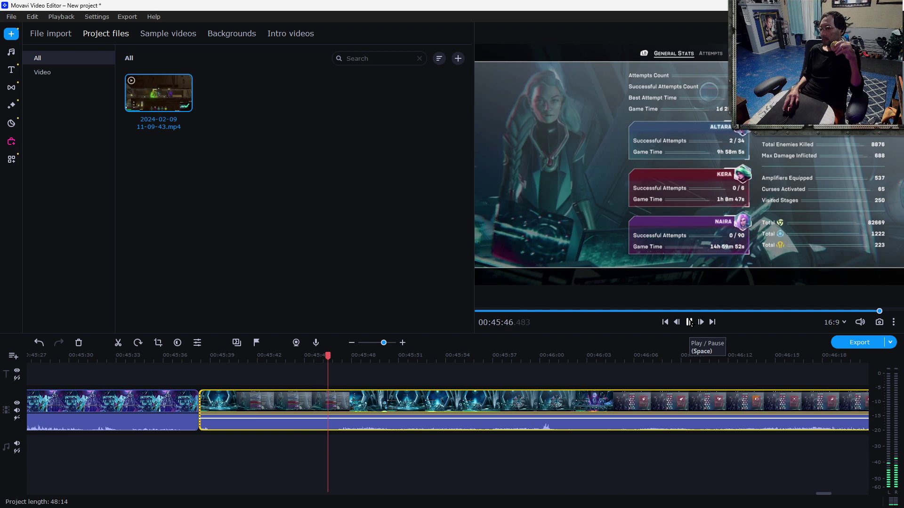
pyautogui.click(689, 322)
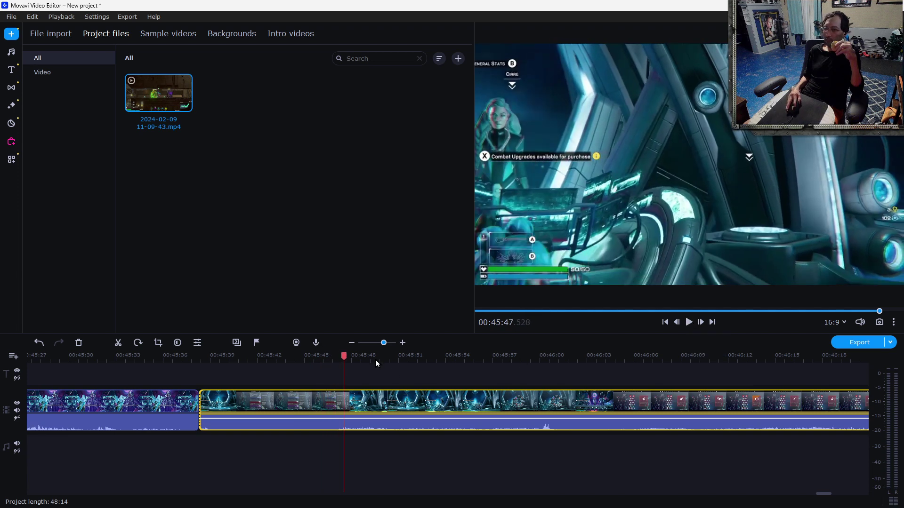
pyautogui.moveTo(344, 356); pyautogui.dragTo(334, 355)
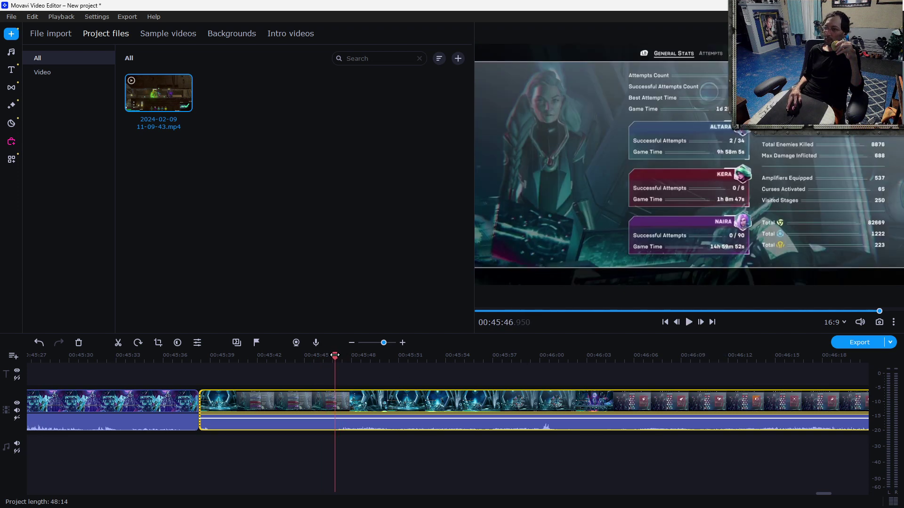
pyautogui.rightClick(363, 396)
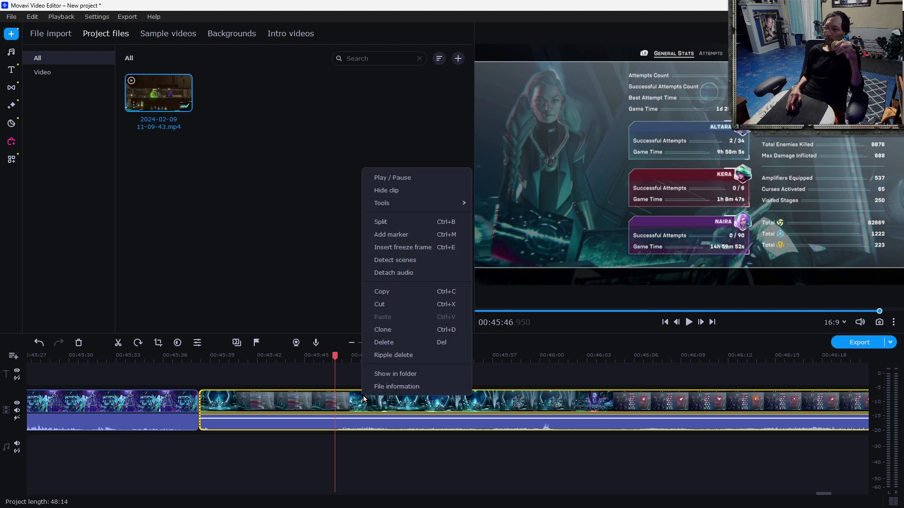
pyautogui.click(397, 221)
# - Skim past the amplifier menus and upgrade room to the Trinity Fusion title screen and split the clip at 00:48:00.120
pyautogui.moveTo(333, 353); pyautogui.dragTo(781, 433)
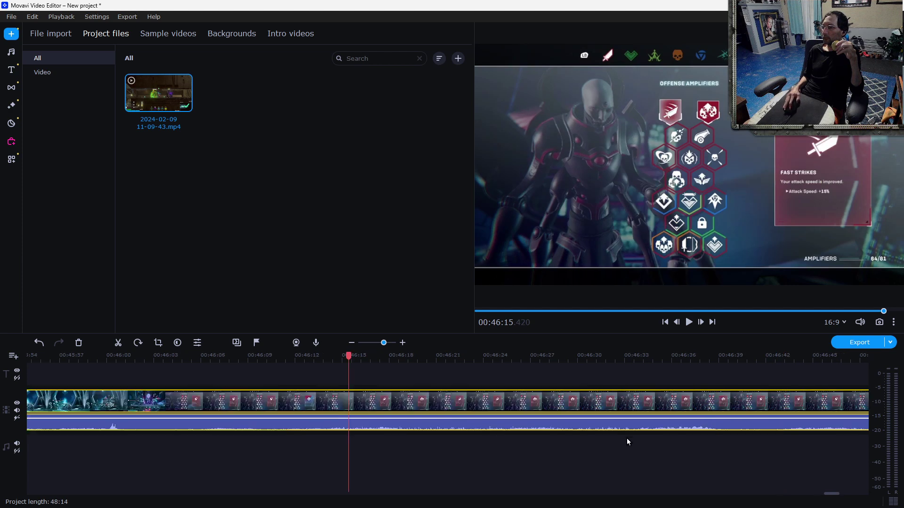
pyautogui.moveTo(345, 360); pyautogui.dragTo(752, 400)
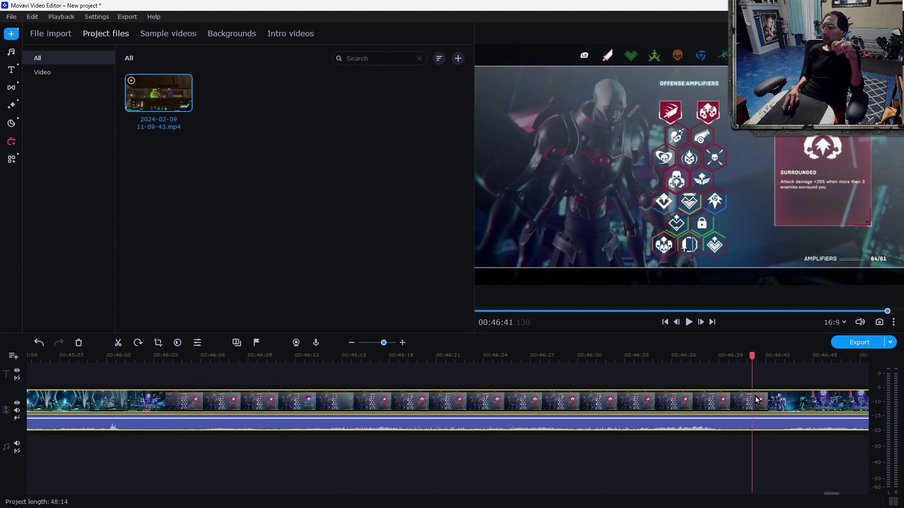
pyautogui.scroll(3, 268, 385)
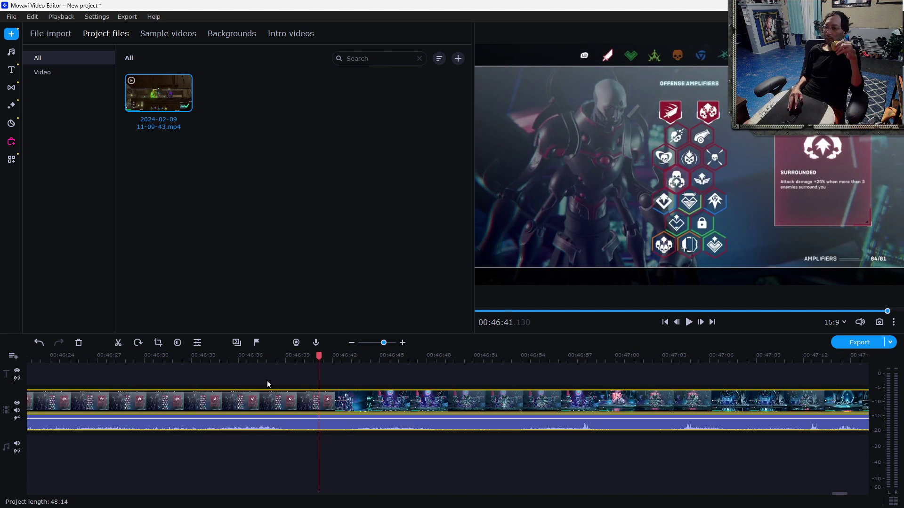
pyautogui.moveTo(318, 363); pyautogui.dragTo(655, 401)
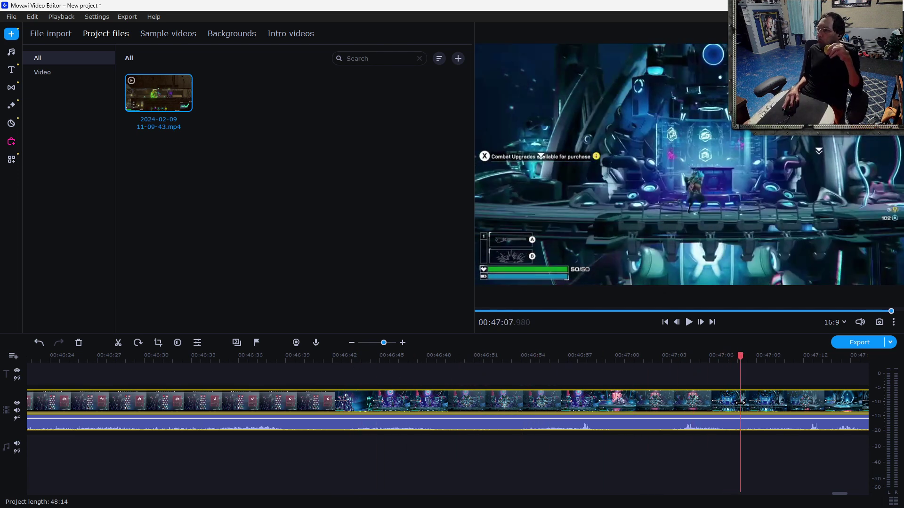
pyautogui.click(677, 420)
pyautogui.moveTo(676, 419); pyautogui.dragTo(728, 427)
pyautogui.hscroll(5, 564, 453)
pyautogui.moveTo(296, 359); pyautogui.dragTo(734, 417)
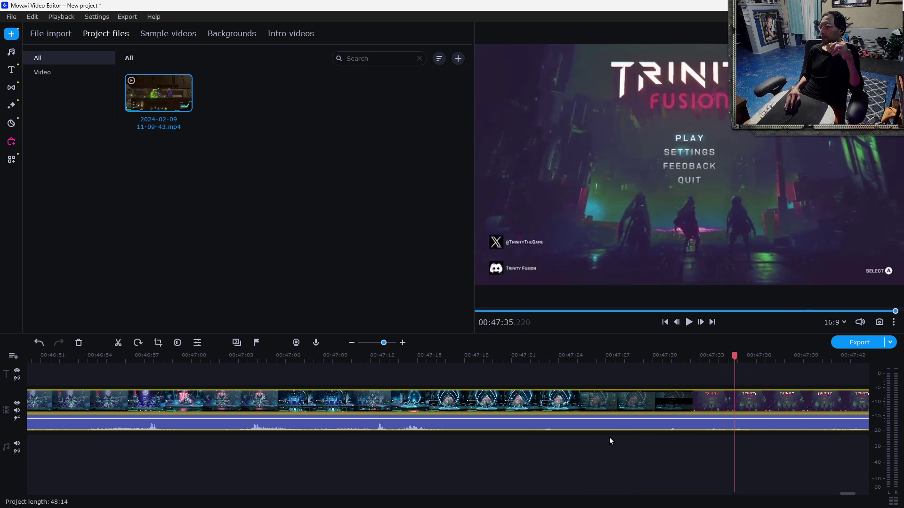
pyautogui.hscroll(5, 497, 426)
pyautogui.moveTo(302, 358); pyautogui.dragTo(692, 433)
pyautogui.rightClick(696, 406)
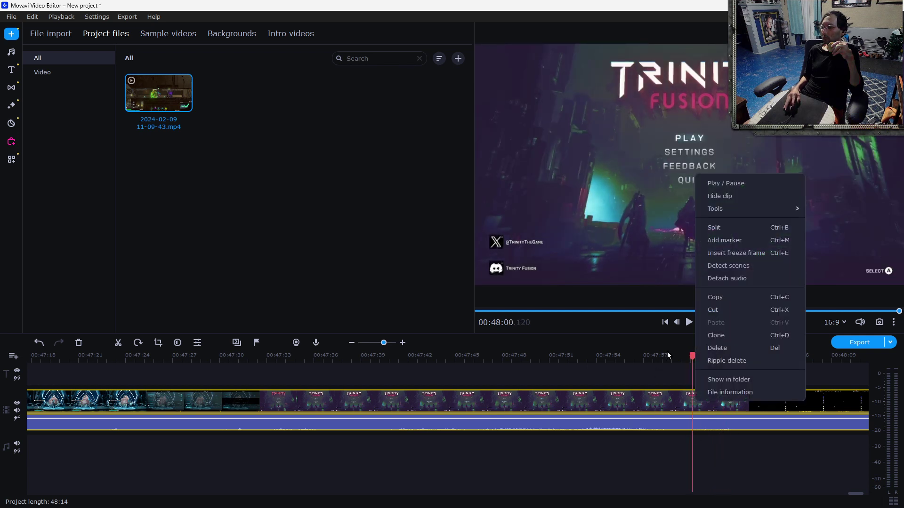
pyautogui.click(725, 227)
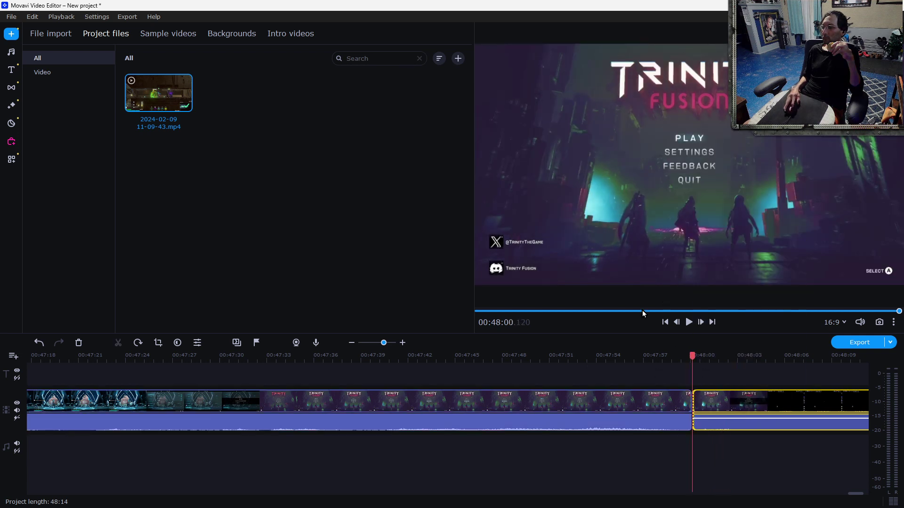
# - Delete the part after the title-screen split and extend the end of the remaining clip to about 00:48:01
pyautogui.click(78, 343)
pyautogui.click(691, 360)
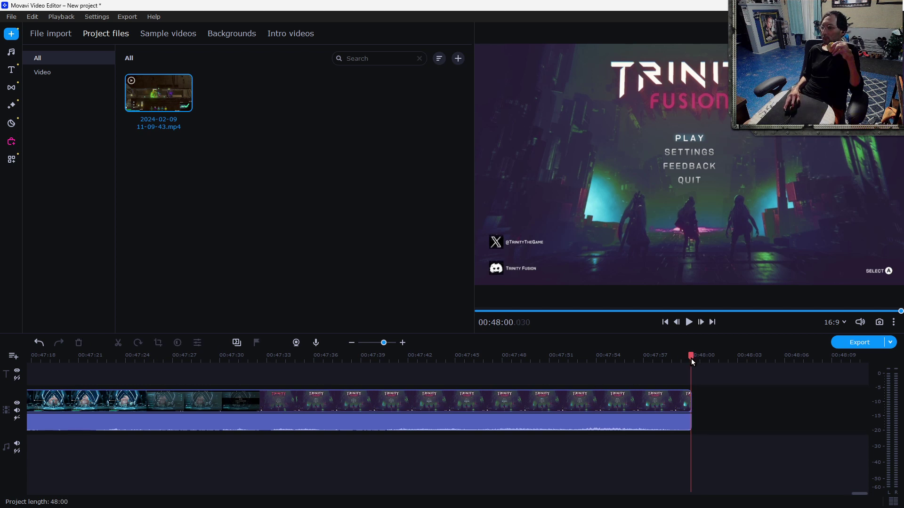
pyautogui.moveTo(686, 396); pyautogui.dragTo(700, 405)
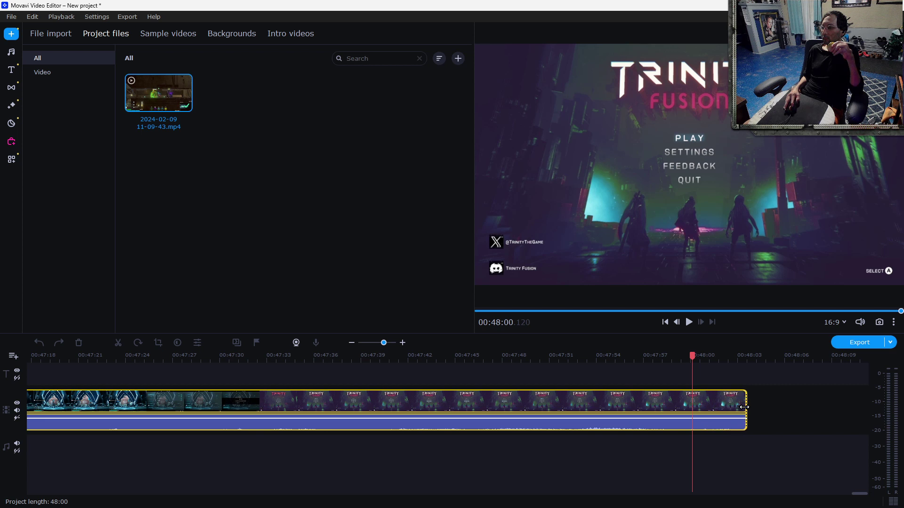
pyautogui.moveTo(753, 406); pyautogui.dragTo(707, 407)
# - Split the title-screen footage at about 00:48:00 and again at 00:47:50.040
pyautogui.moveTo(707, 358); pyautogui.dragTo(692, 362)
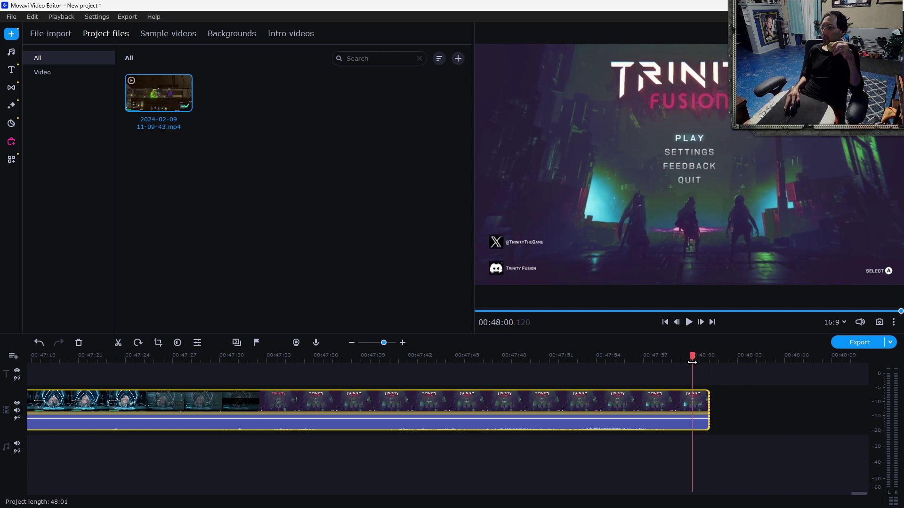
pyautogui.rightClick(693, 400)
pyautogui.click(720, 225)
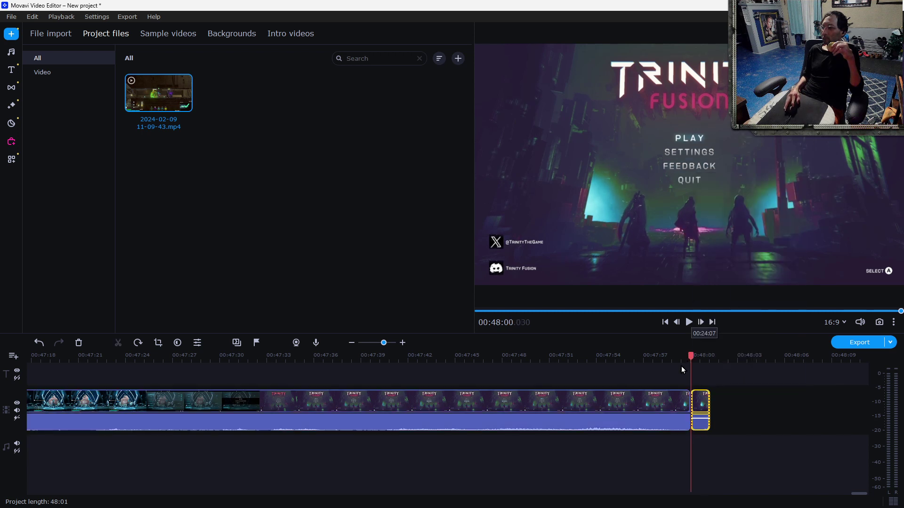
pyautogui.moveTo(689, 354); pyautogui.dragTo(533, 390)
pyautogui.rightClick(570, 400)
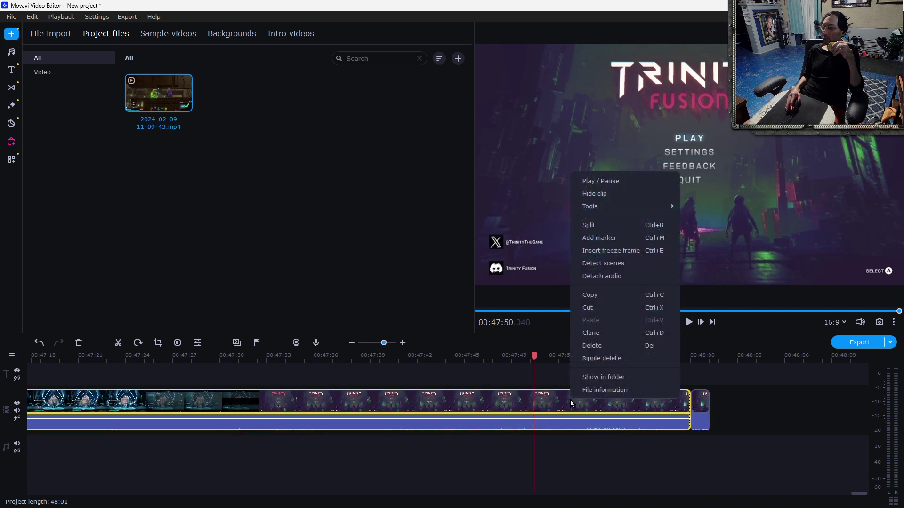
pyautogui.click(589, 225)
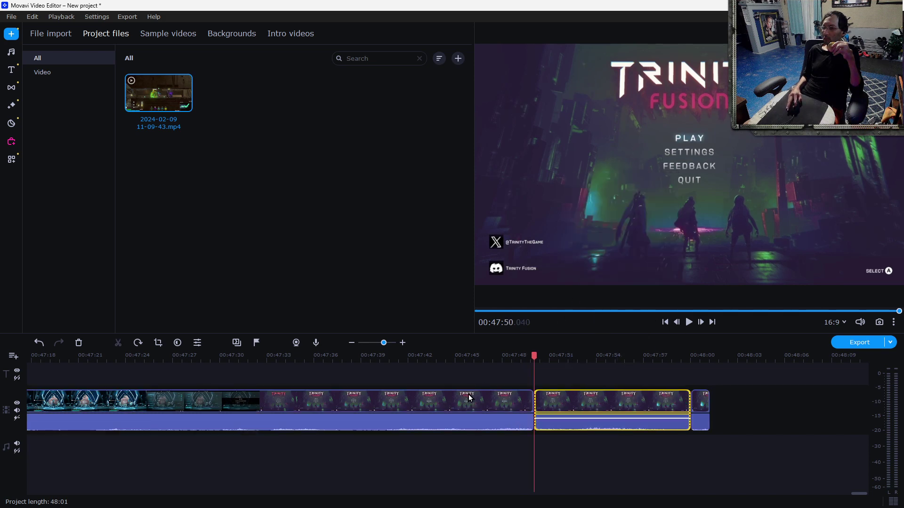
# - Delete the clip between the General Stats split at 00:45:46.950 and the title-screen split at 00:47:50.040
pyautogui.scroll(3, 354, 404)
pyautogui.scroll(9, 423, 415)
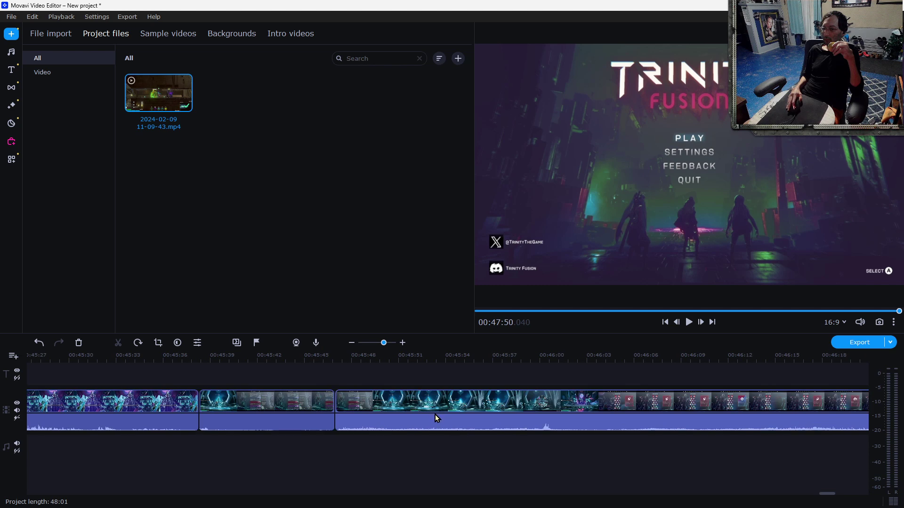
pyautogui.moveTo(303, 369); pyautogui.dragTo(391, 375)
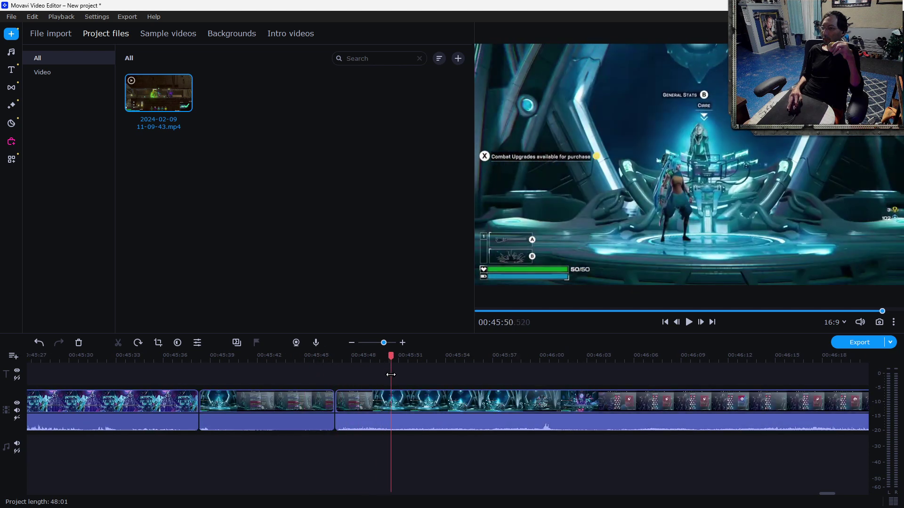
pyautogui.click(406, 404)
pyautogui.click(85, 342)
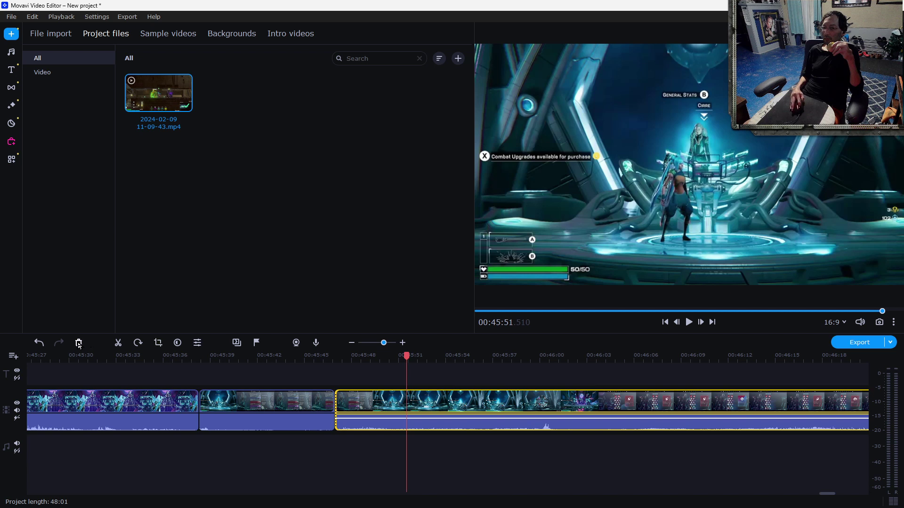
# - Select both remaining title-screen clips and move them back against the General Stats clip to close the gap
pyautogui.hscroll(5, 447, 392)
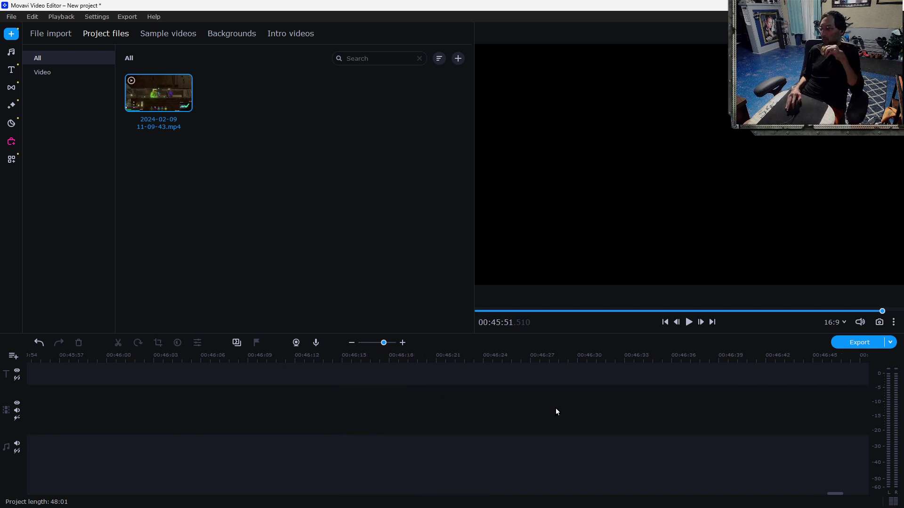
pyautogui.click(351, 343)
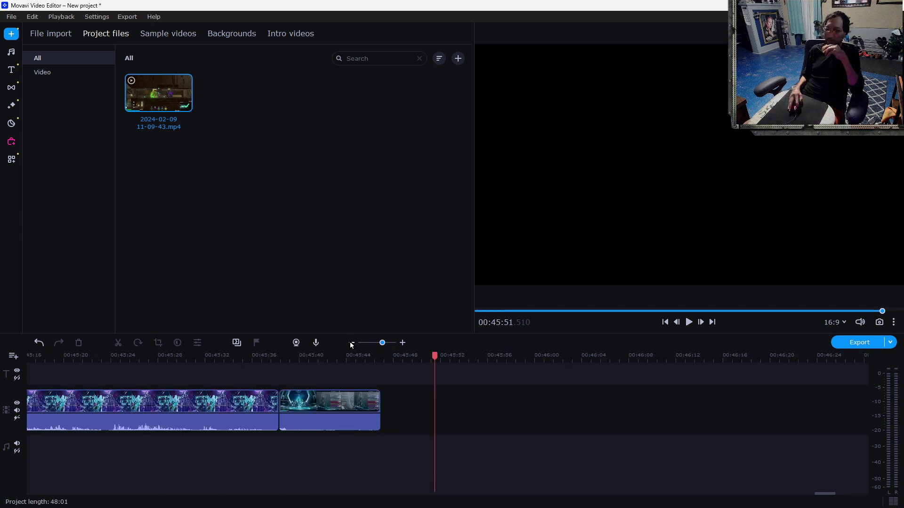
pyautogui.click(351, 343)
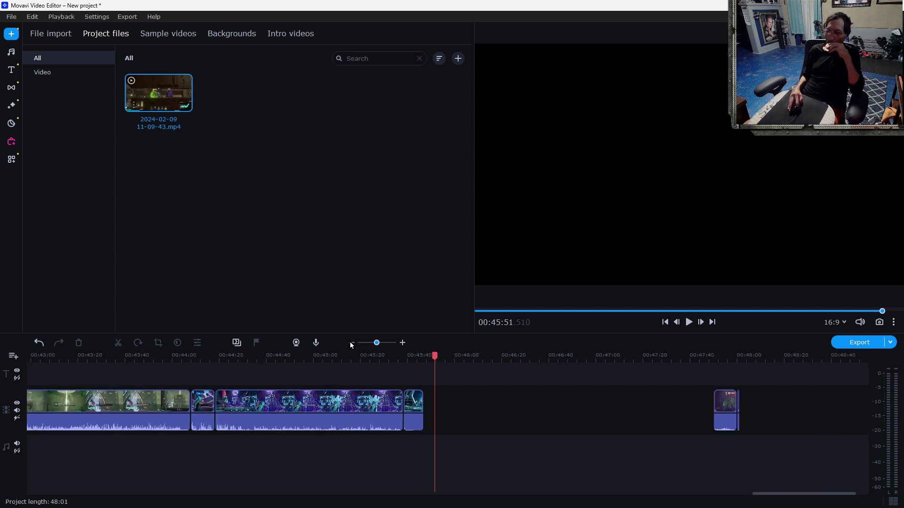
pyautogui.moveTo(696, 455); pyautogui.dragTo(563, 392)
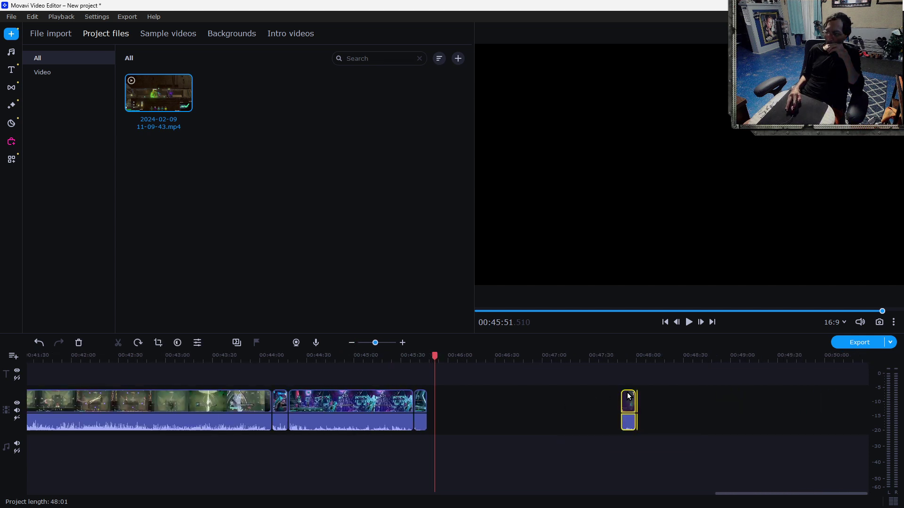
pyautogui.moveTo(629, 397); pyautogui.dragTo(434, 398)
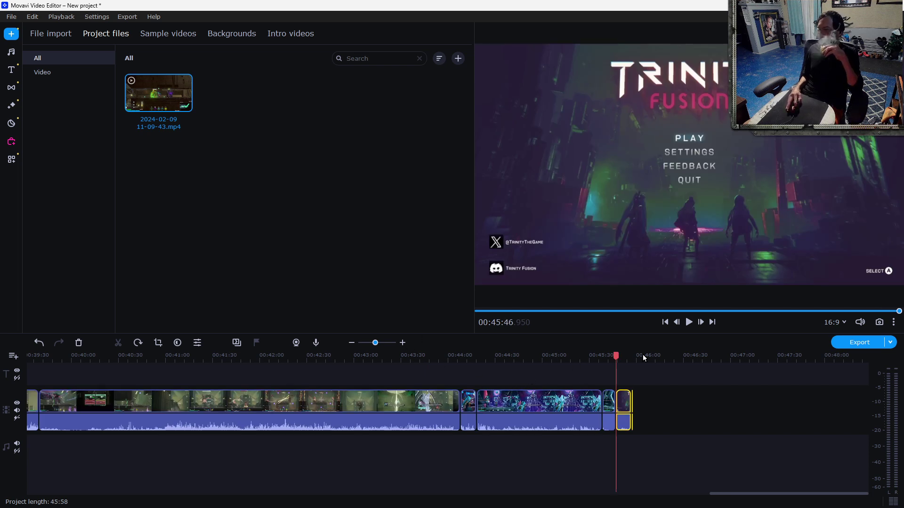
# - Preview the title-screen ending, move the longer clip after the shorter one, and move the shorter clip against the General Stats clip
pyautogui.click(688, 324)
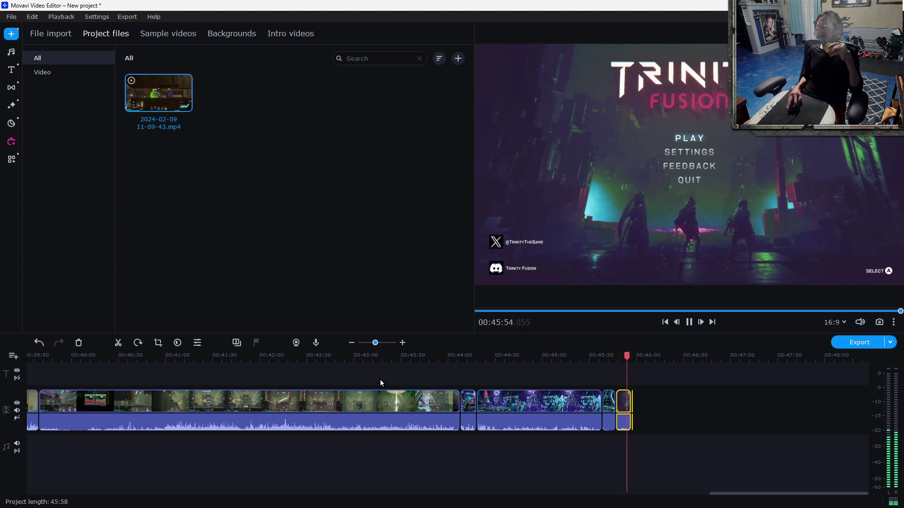
pyautogui.click(352, 342)
pyautogui.click(352, 344)
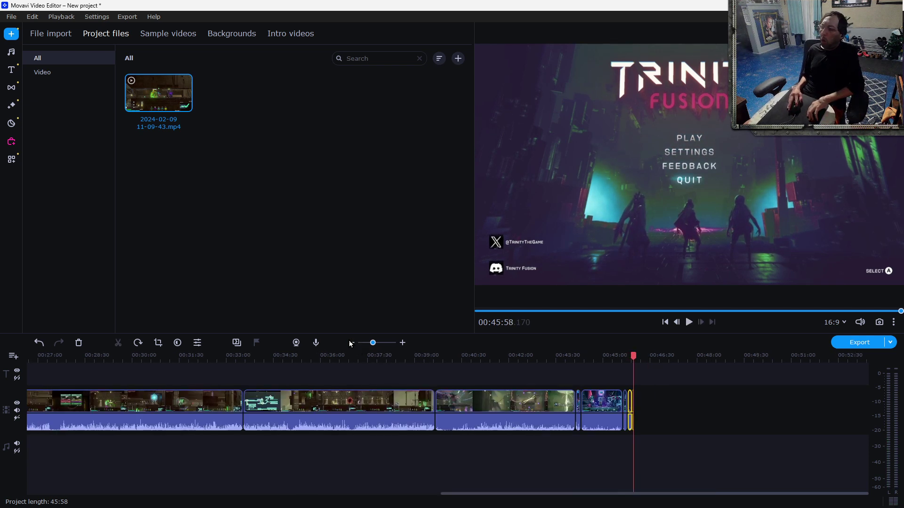
pyautogui.click(402, 343)
pyautogui.click(402, 343)
pyautogui.click(402, 343)
pyautogui.click(402, 343)
pyautogui.click(445, 397)
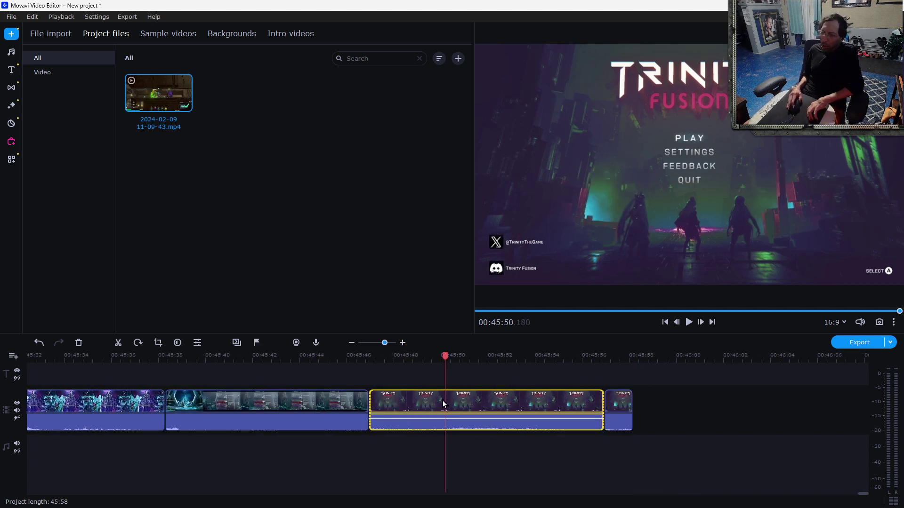
pyautogui.moveTo(427, 400); pyautogui.dragTo(476, 404)
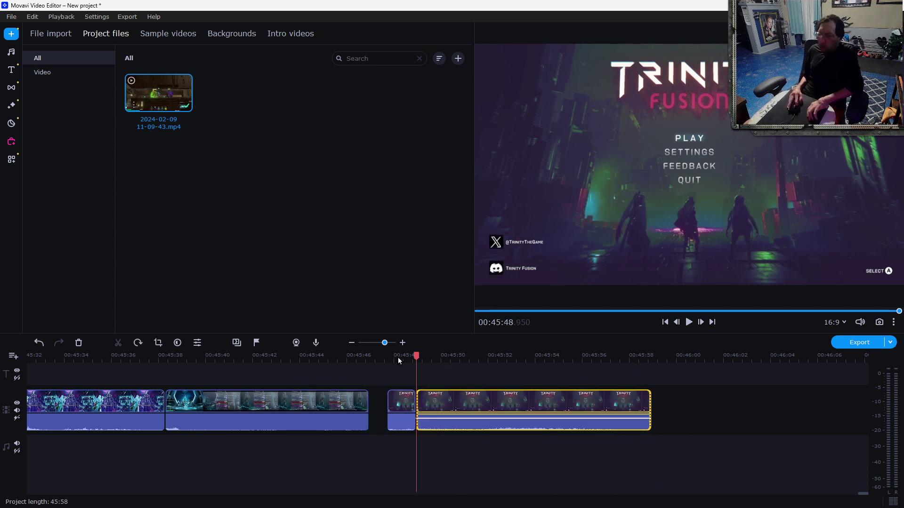
pyautogui.moveTo(400, 398); pyautogui.dragTo(382, 397)
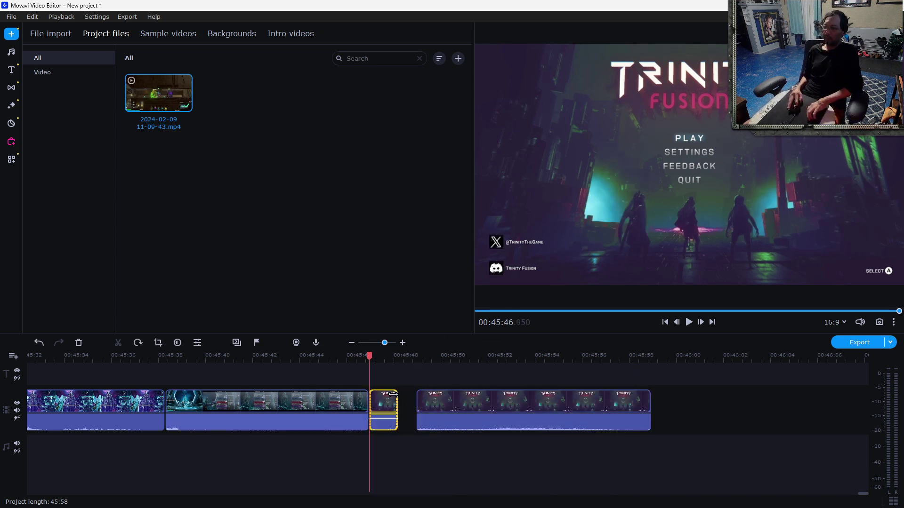
# - Cut the longer title-screen clip from the end of the project and paste it at 00:00:00 as the opening
pyautogui.rightClick(459, 395)
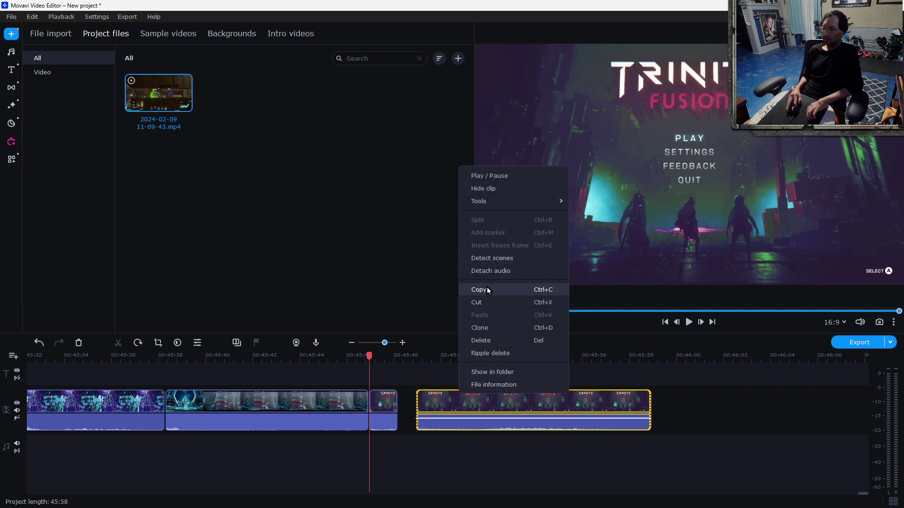
pyautogui.click(480, 302)
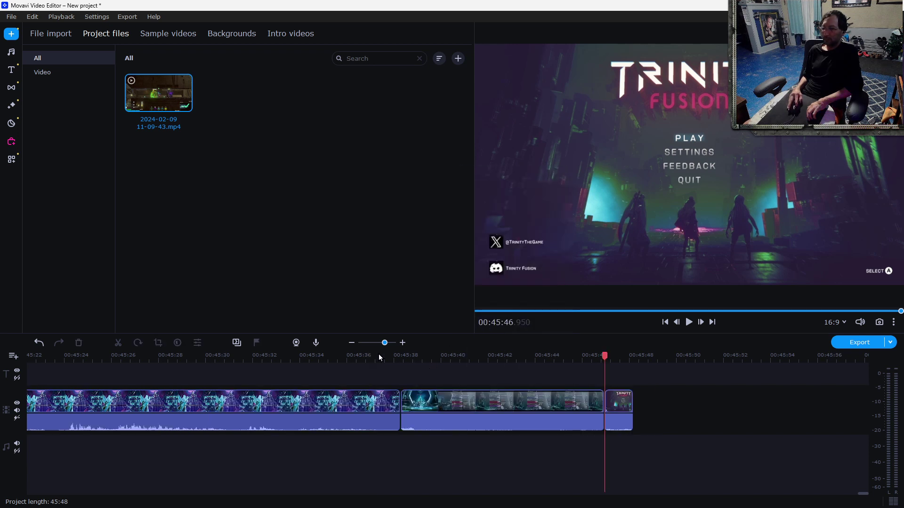
pyautogui.click(351, 344)
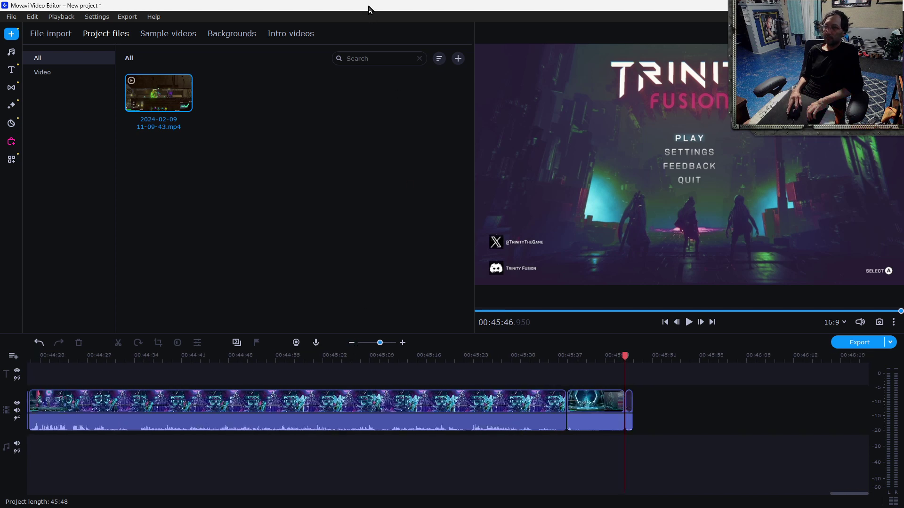
pyautogui.doubleClick(369, 10)
pyautogui.click(469, 283)
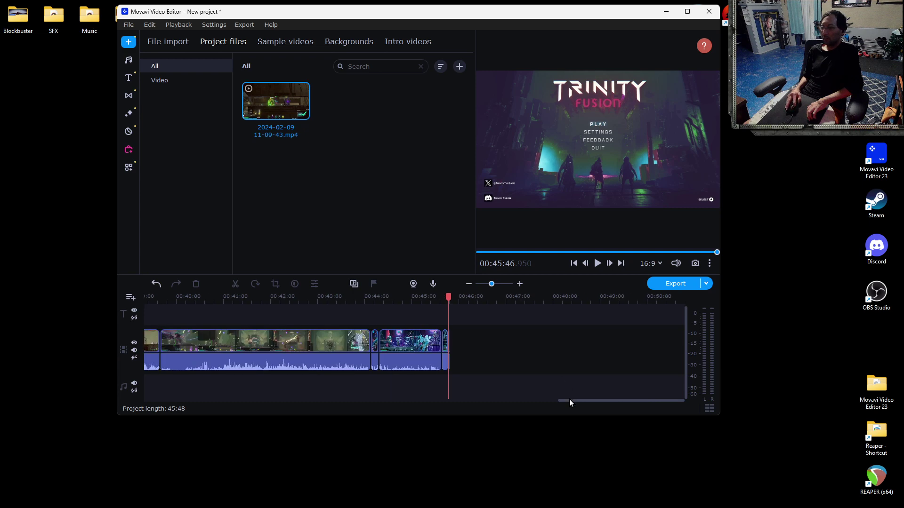
pyautogui.moveTo(573, 401); pyautogui.dragTo(190, 403)
pyautogui.moveTo(172, 302); pyautogui.dragTo(58, 294)
pyautogui.hotkey('ctrl', 'v')
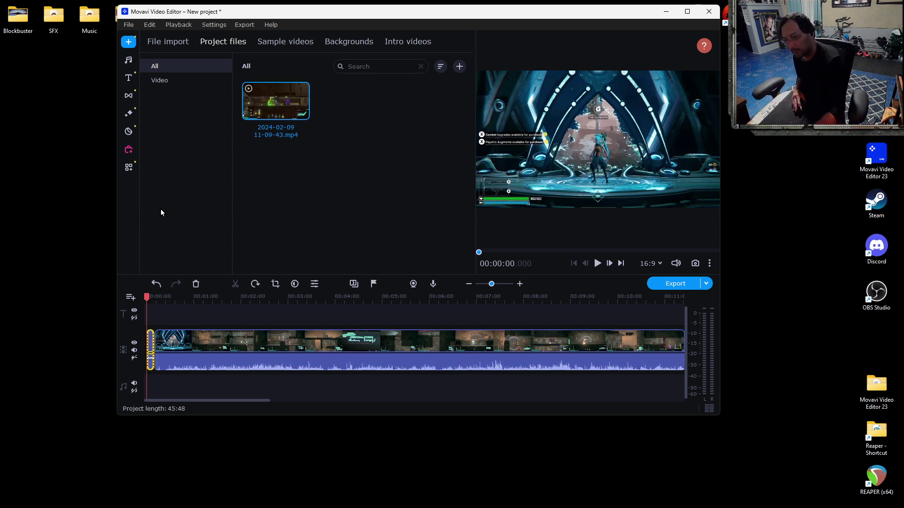
# - Play the new title-screen opening and its transition into gameplay, and look through the first minutes of the timeline
pyautogui.click(520, 284)
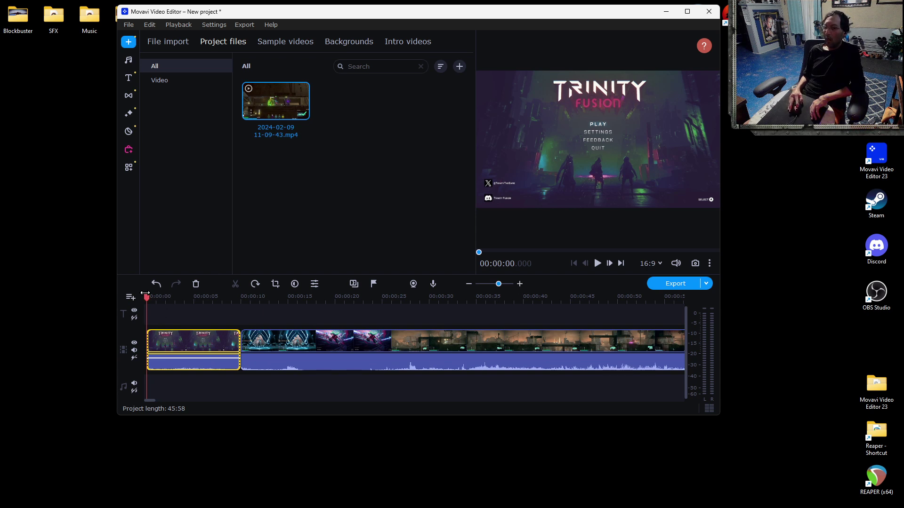
pyautogui.moveTo(148, 297); pyautogui.dragTo(217, 366)
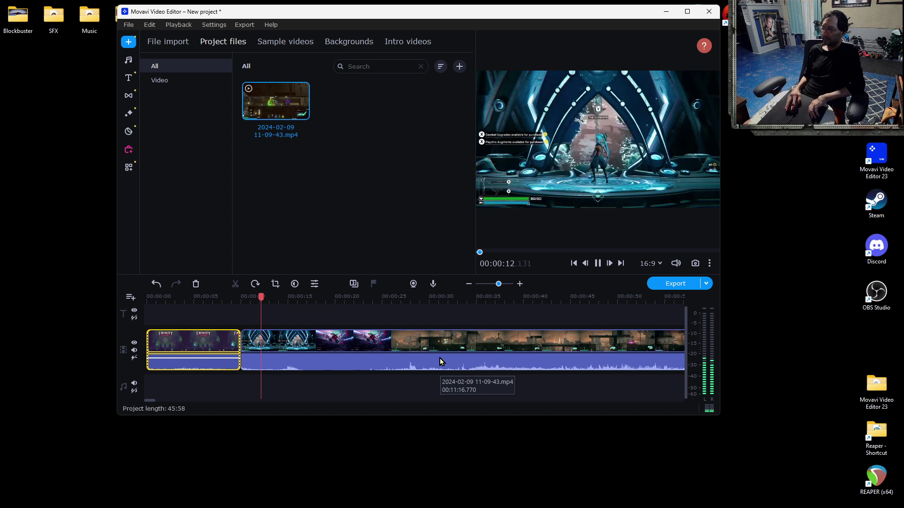
pyautogui.click(688, 11)
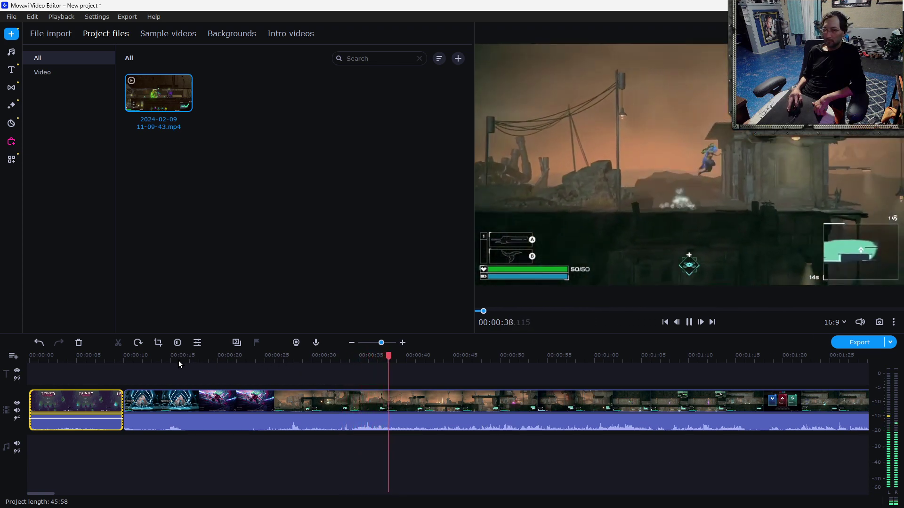
pyautogui.moveTo(152, 361); pyautogui.dragTo(717, 427)
pyautogui.scroll(-2, 422, 437)
pyautogui.scroll(-12, 413, 433)
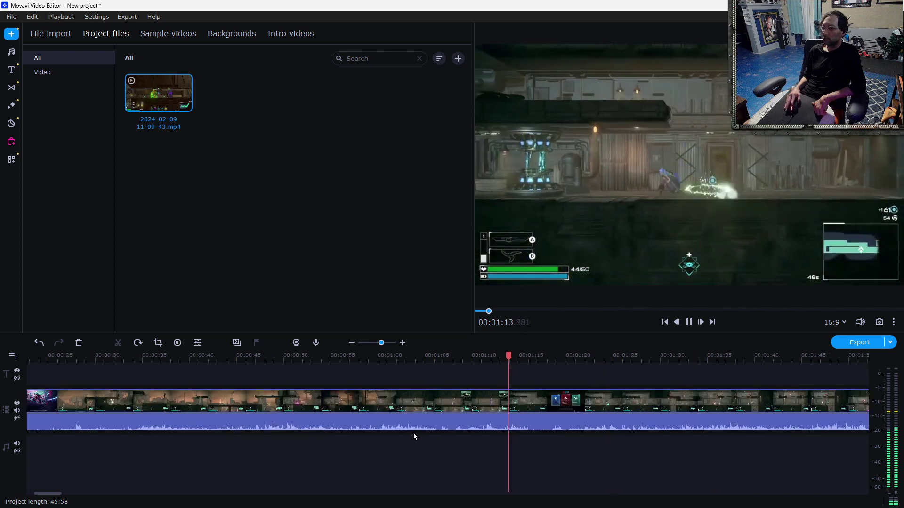
pyautogui.scroll(-20, 404, 429)
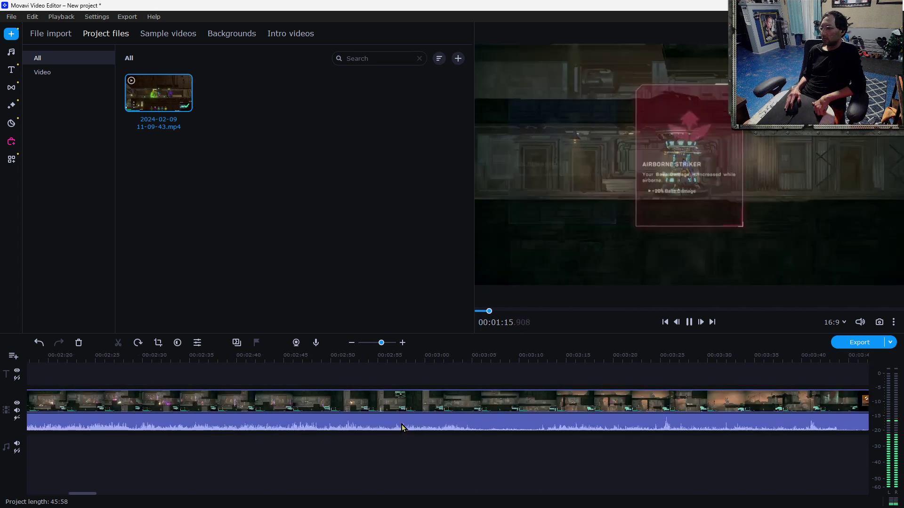
pyautogui.scroll(2, 390, 423)
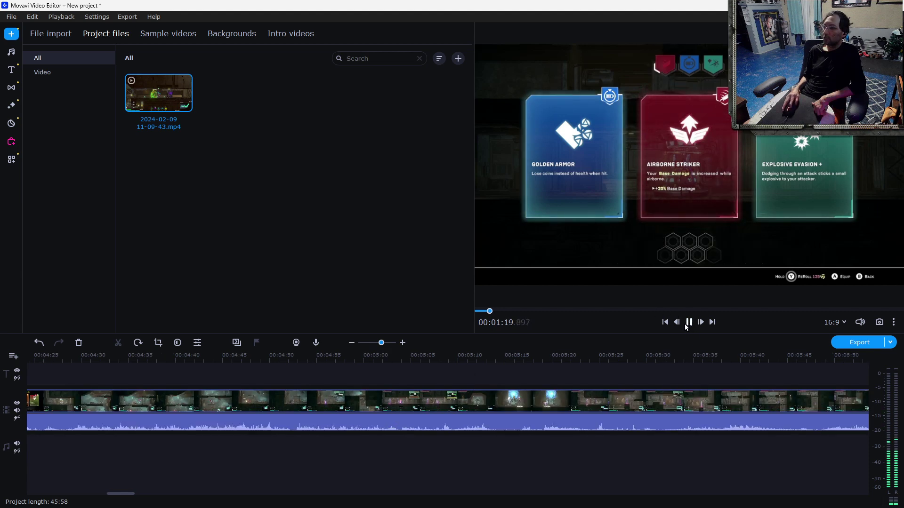
pyautogui.click(689, 323)
# - Switch to Chrome and capture the three-character artwork from the Trinity Fusion guide page with Snipping Tool
pyautogui.click(546, 498)
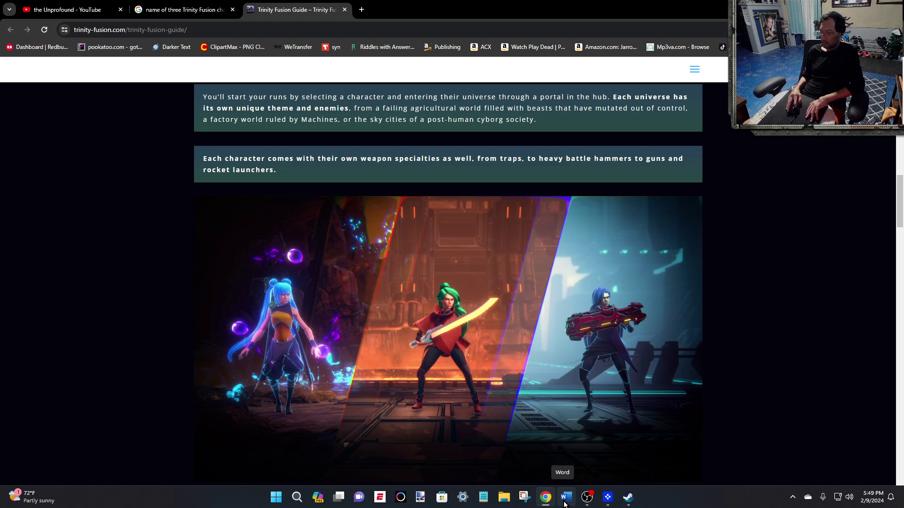
pyautogui.click(524, 497)
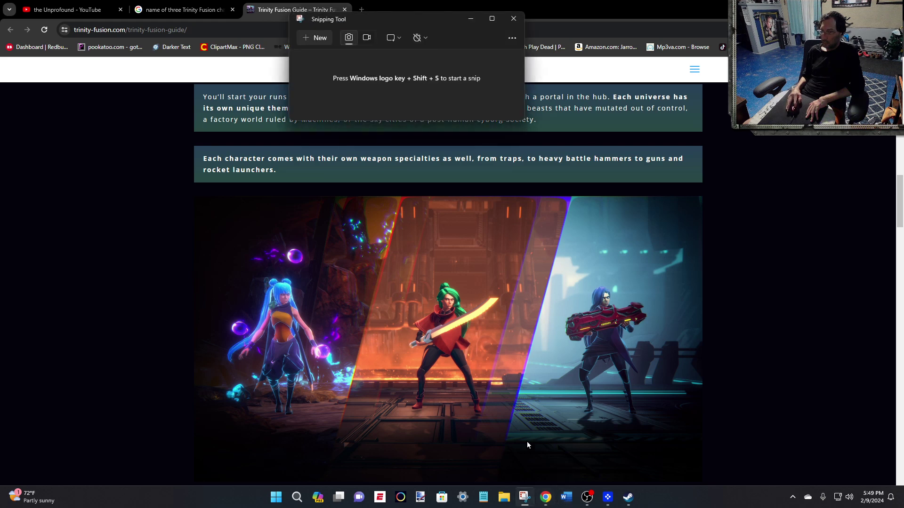
pyautogui.click(318, 39)
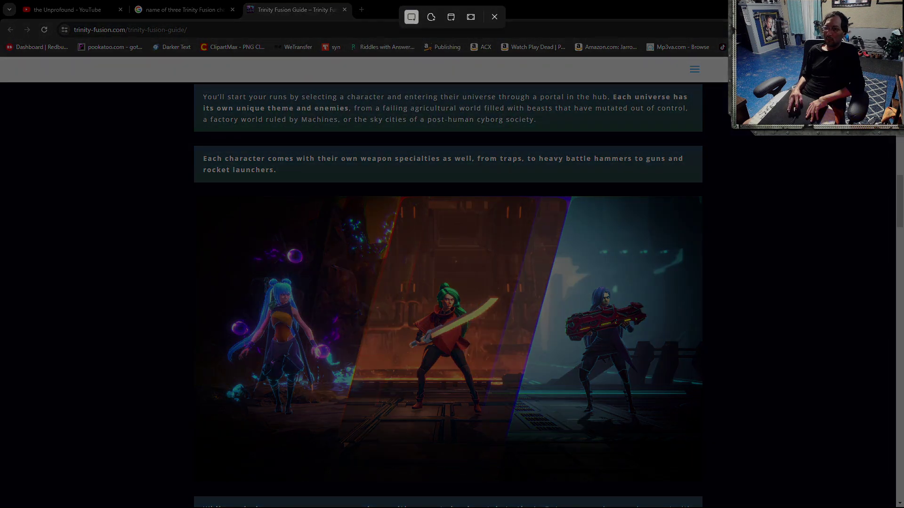
pyautogui.moveTo(198, 200); pyautogui.dragTo(696, 437)
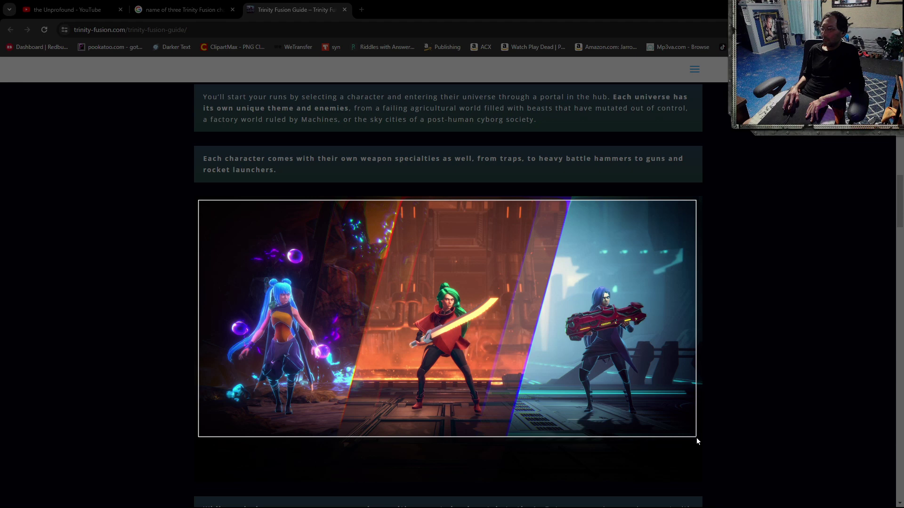
pyautogui.moveTo(696, 437); pyautogui.dragTo(696, 437)
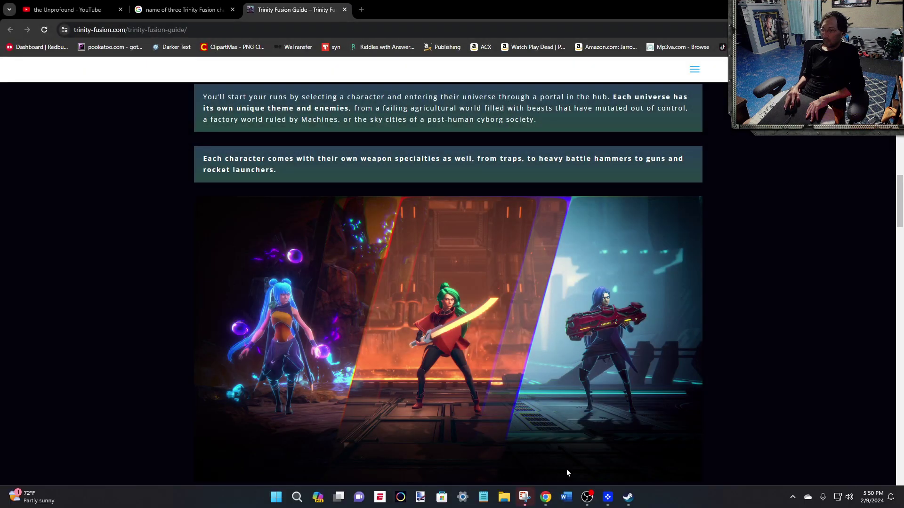
pyautogui.click(523, 501)
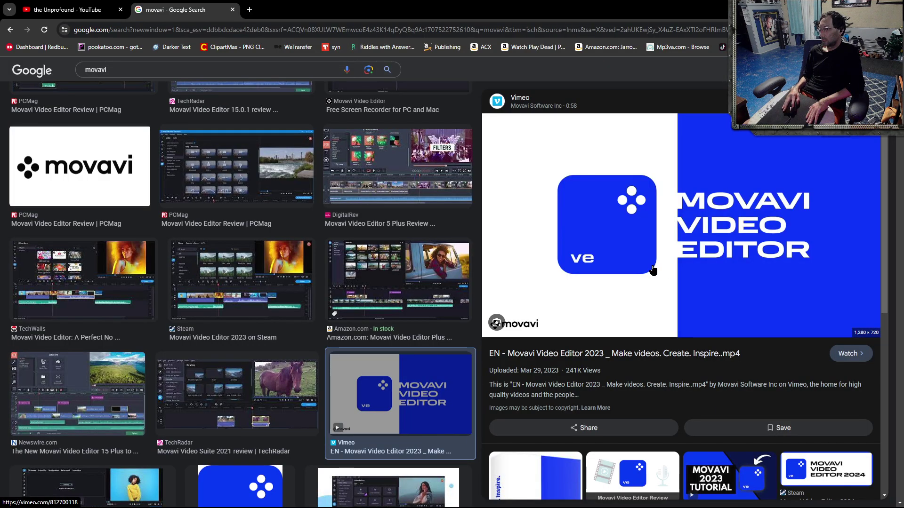
# - Save the Movavi Video Editor image from the Google results to the Desktop as "movavi thumb1"
pyautogui.rightClick(629, 271)
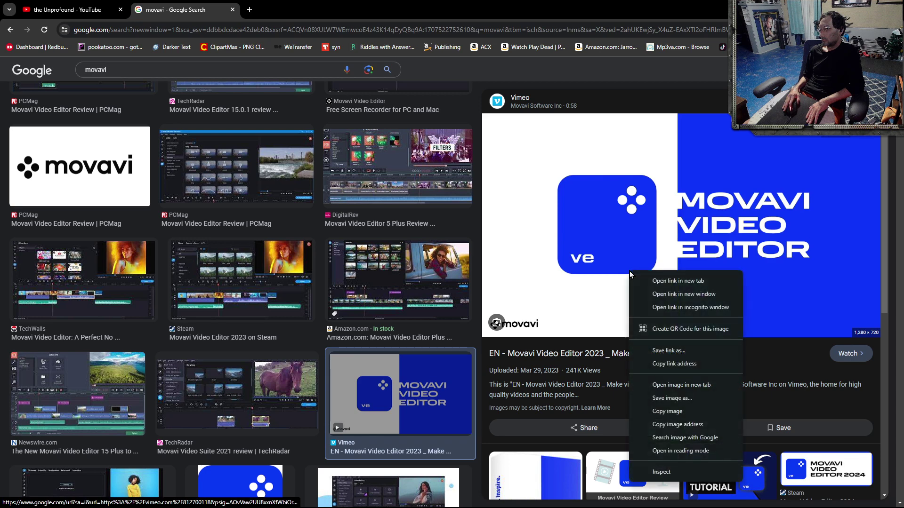
pyautogui.click(677, 399)
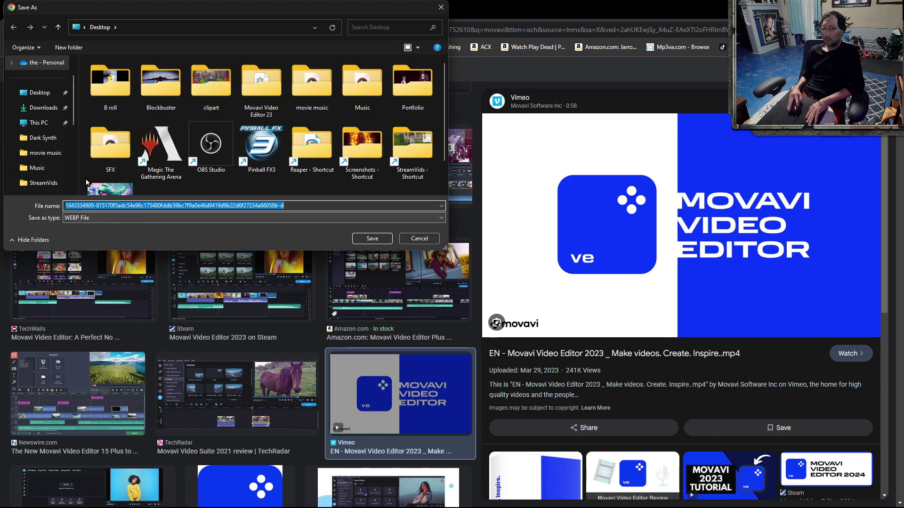
pyautogui.click(41, 95)
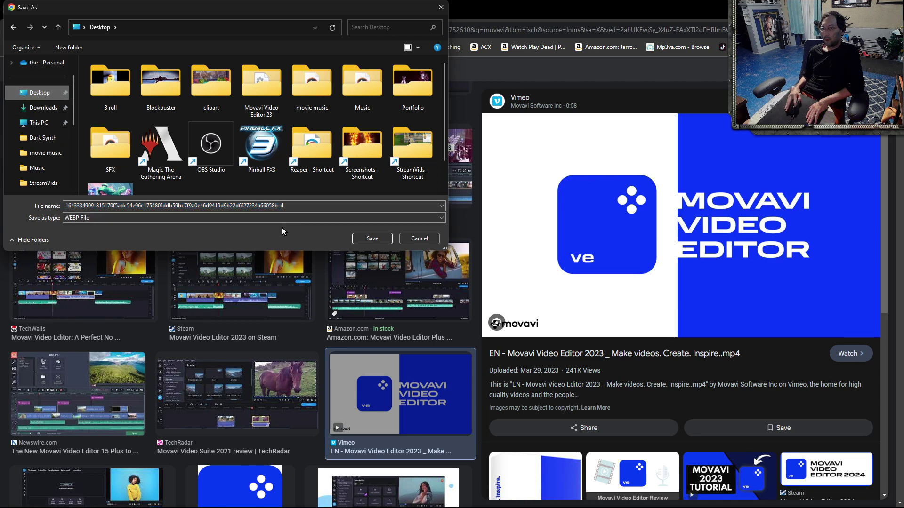
pyautogui.click(296, 205)
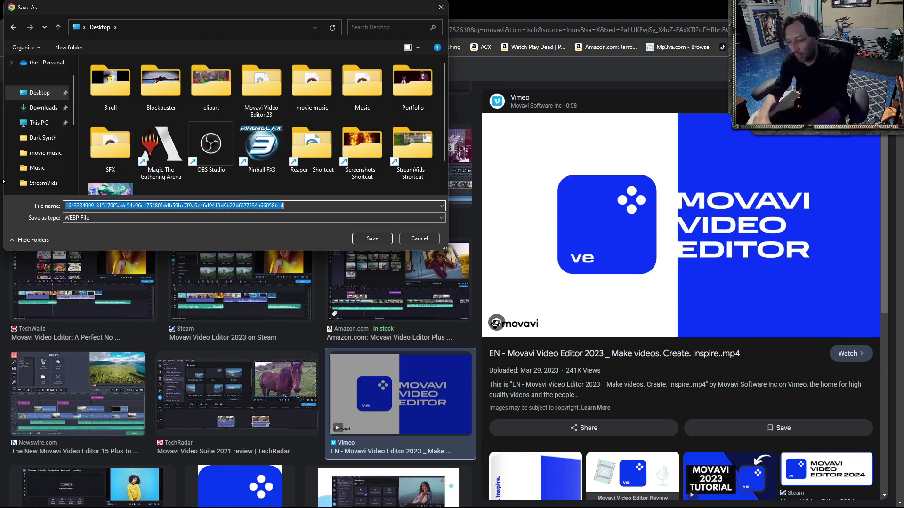
pyautogui.write('movavi')
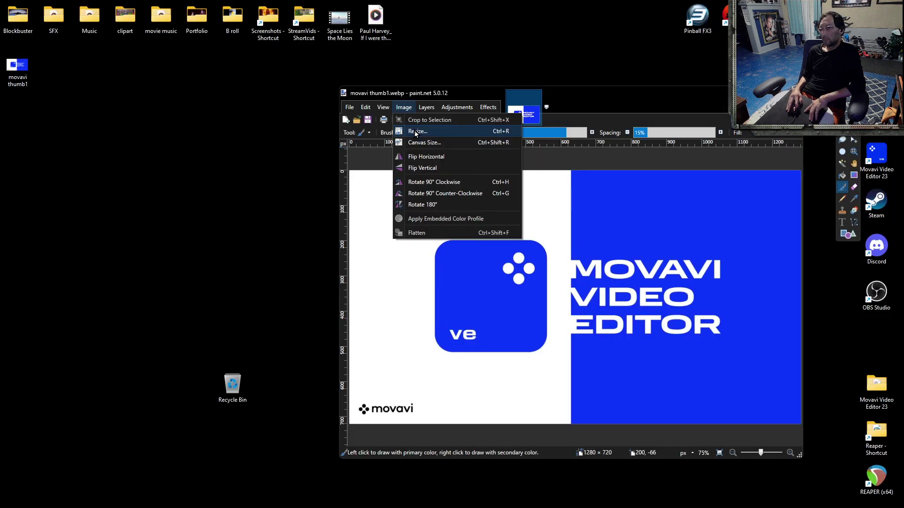
# - Save the Movavi image to the Desktop as a PNG named "movavi thumb2" with default save settings, and close paint.net
pyautogui.click(349, 107)
pyautogui.click(349, 108)
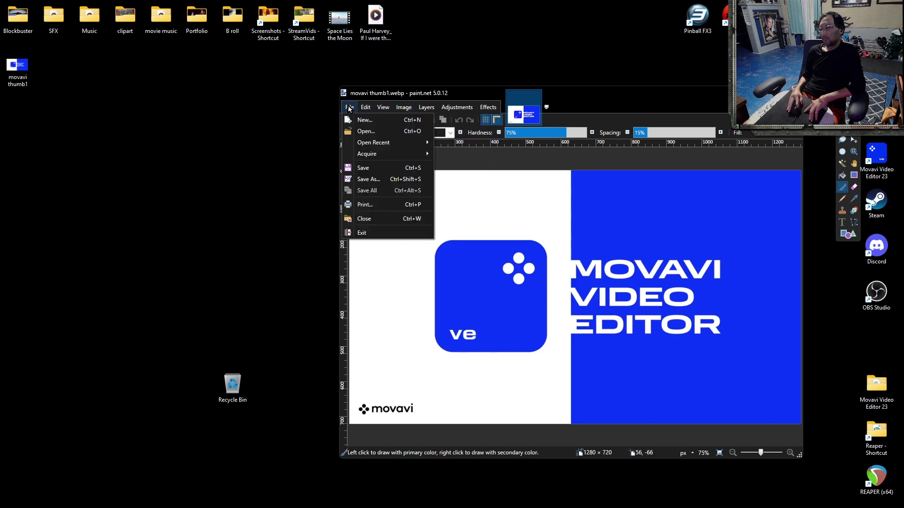
pyautogui.click(370, 180)
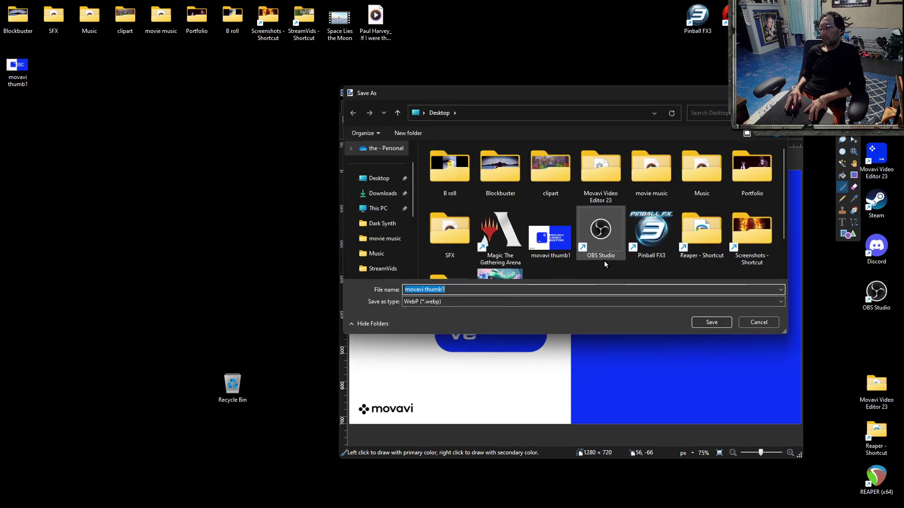
pyautogui.click(430, 304)
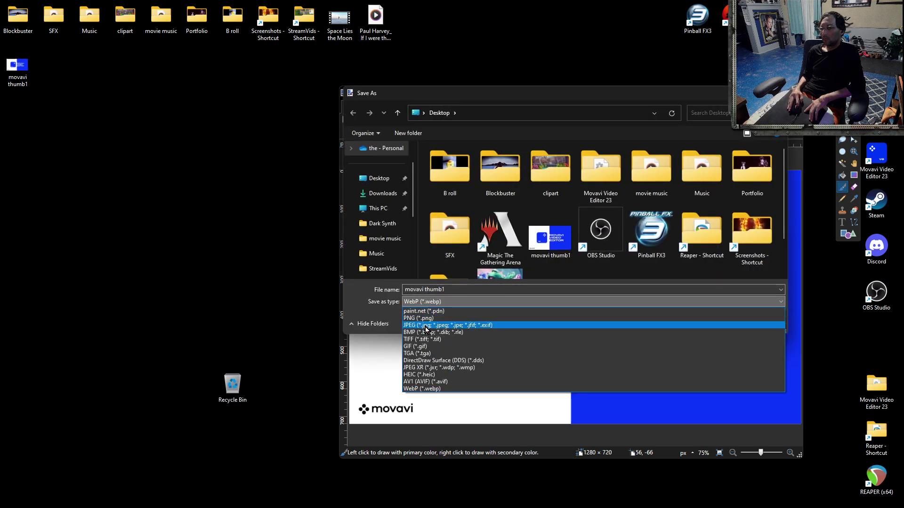
pyautogui.click(424, 319)
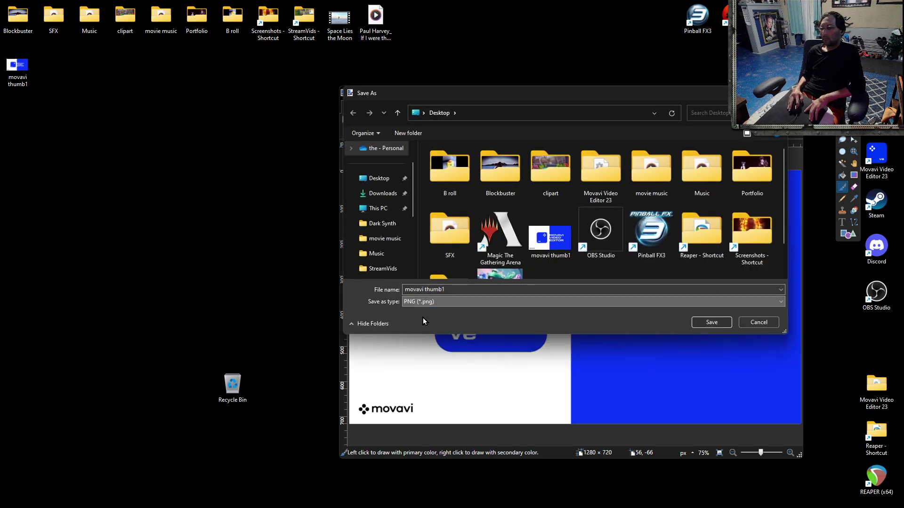
pyautogui.click(455, 288)
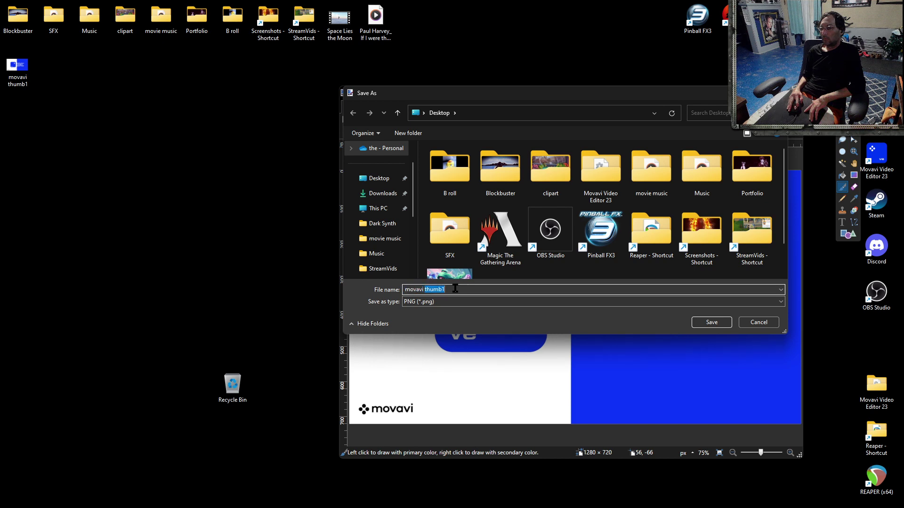
pyautogui.write('thumb')
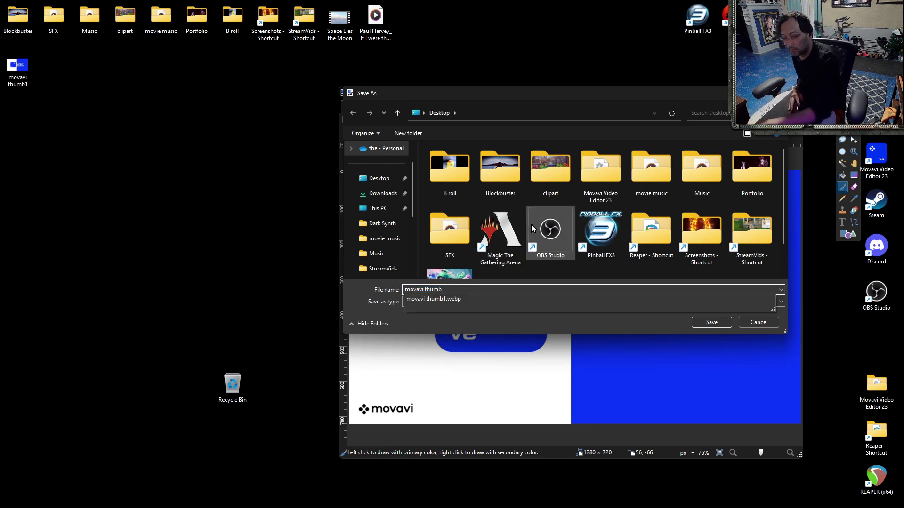
pyautogui.write('2')
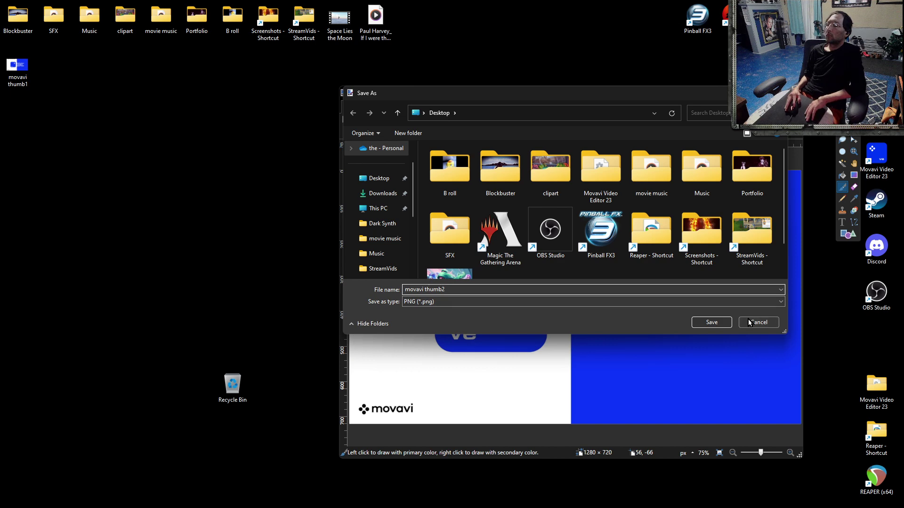
pyautogui.click(699, 322)
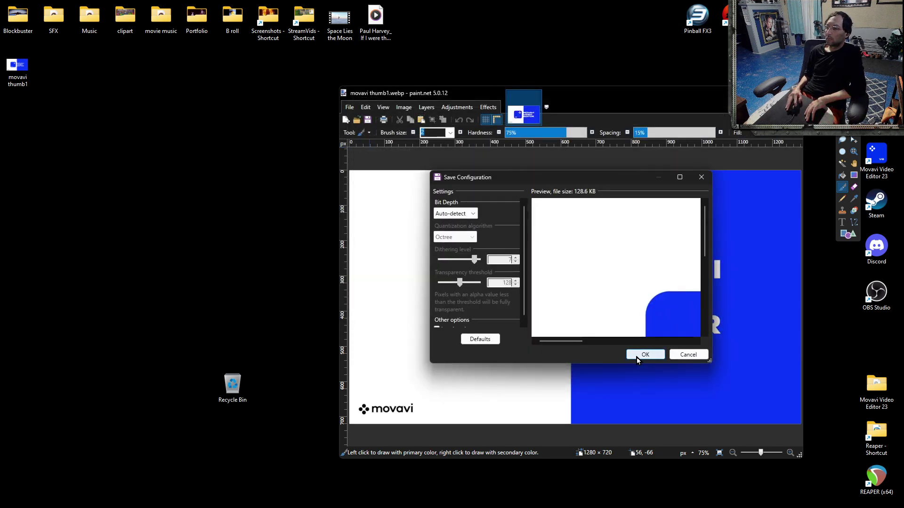
pyautogui.click(644, 354)
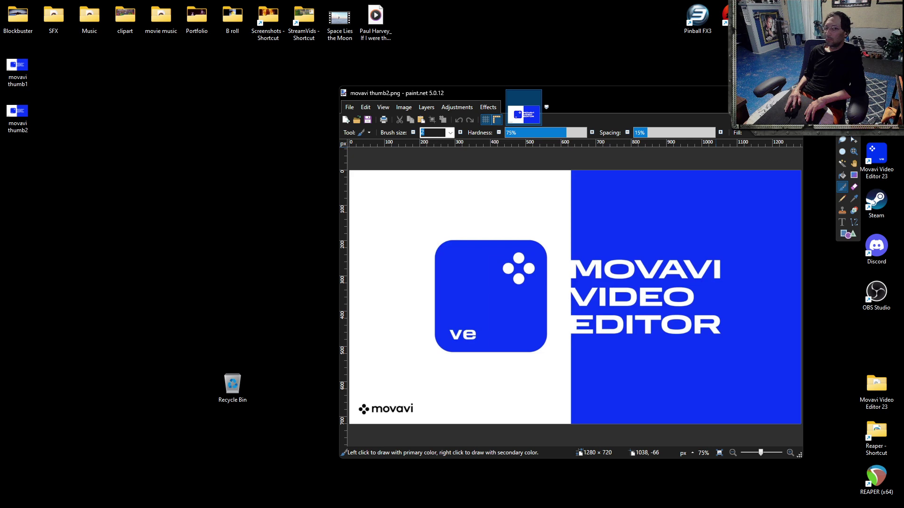
pyautogui.hotkey('alt', 'F4')
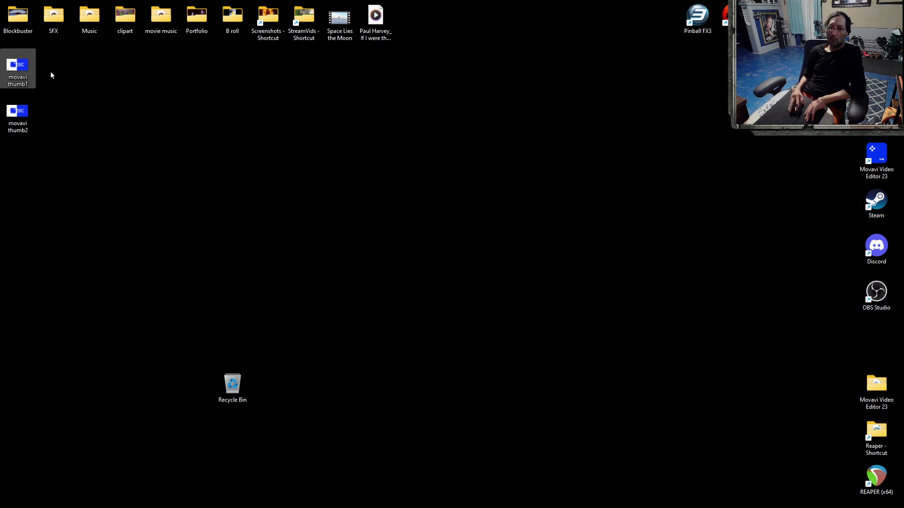
# - Move "movavi thumb1" to the Recycle Bin and put "movavi thumb2" in its place on the Desktop
pyautogui.moveTo(17, 68); pyautogui.dragTo(218, 384)
pyautogui.moveTo(17, 113); pyautogui.dragTo(17, 71)
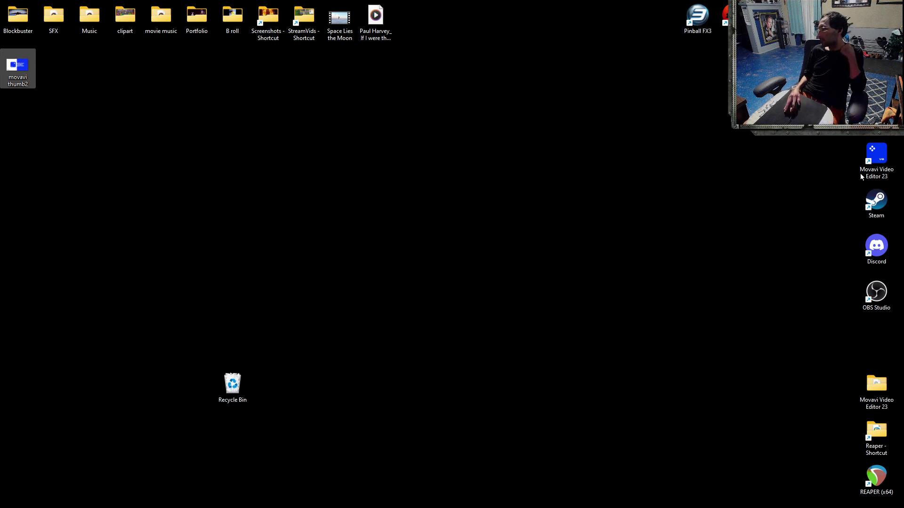
# - Switch to Movavi Video Editor and split the first gameplay clip at 00:00:14.250, while the character stands at the Outskirts portal
pyautogui.click(607, 498)
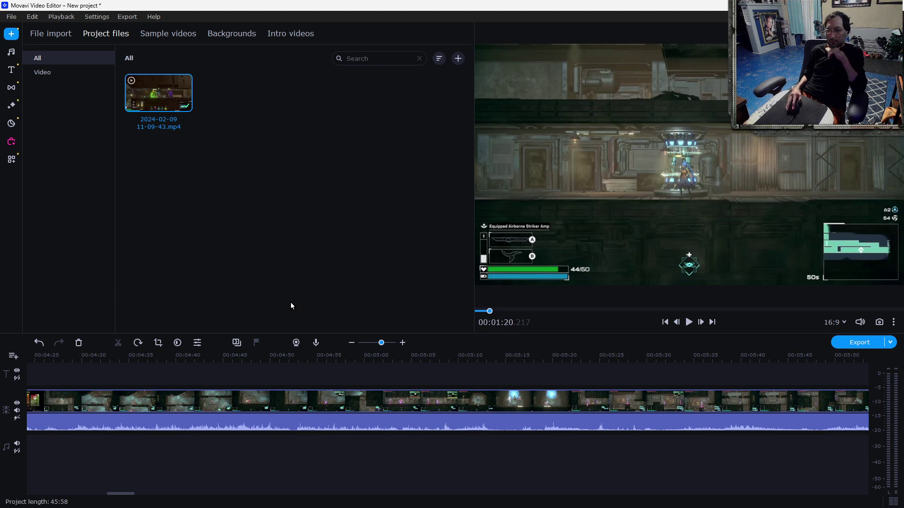
pyautogui.click(351, 342)
pyautogui.click(351, 343)
pyautogui.click(352, 342)
pyautogui.click(351, 343)
pyautogui.click(351, 342)
pyautogui.click(351, 343)
pyautogui.click(351, 342)
pyautogui.click(351, 342)
pyautogui.click(351, 343)
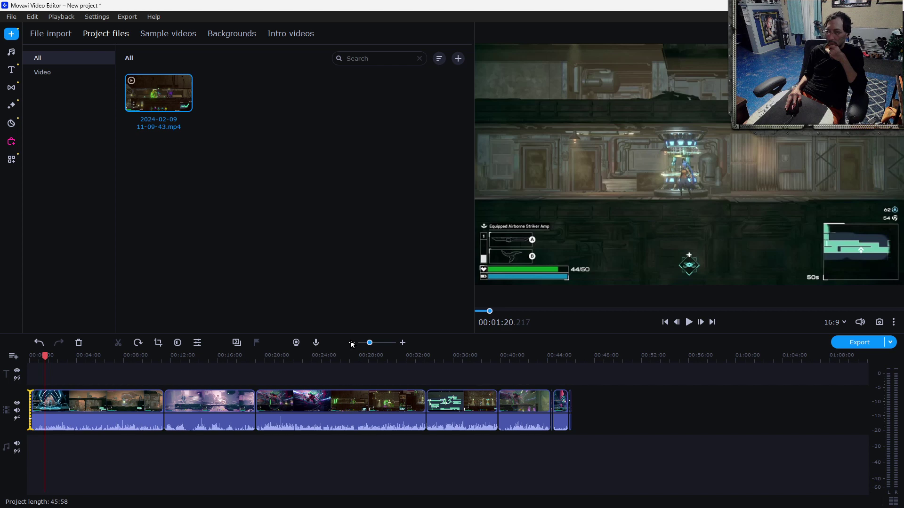
pyautogui.click(400, 343)
pyautogui.click(401, 343)
pyautogui.click(401, 343)
pyautogui.click(403, 343)
pyautogui.click(403, 343)
pyautogui.click(402, 343)
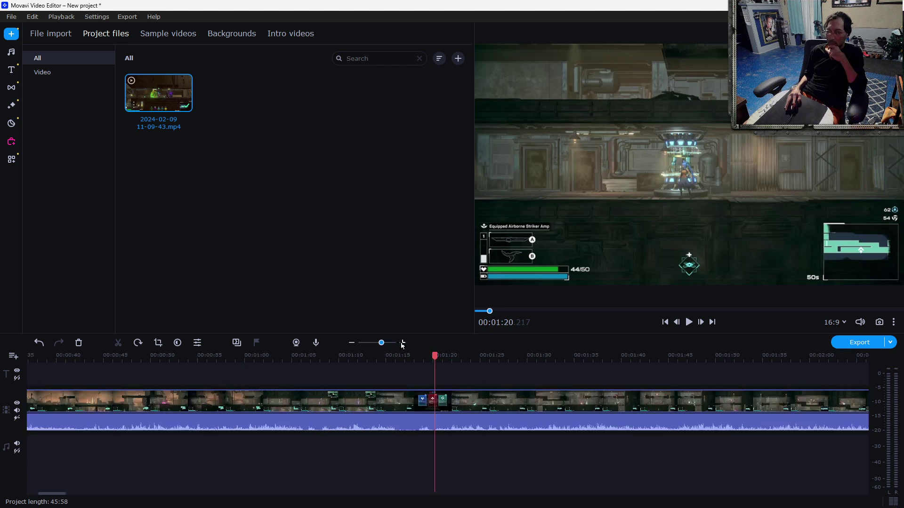
pyautogui.moveTo(105, 357); pyautogui.dragTo(163, 429)
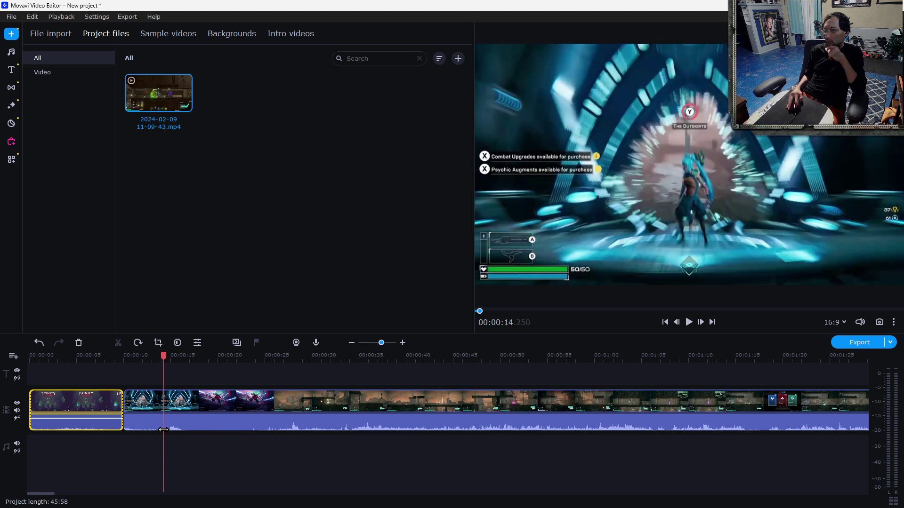
pyautogui.rightClick(188, 393)
pyautogui.click(226, 221)
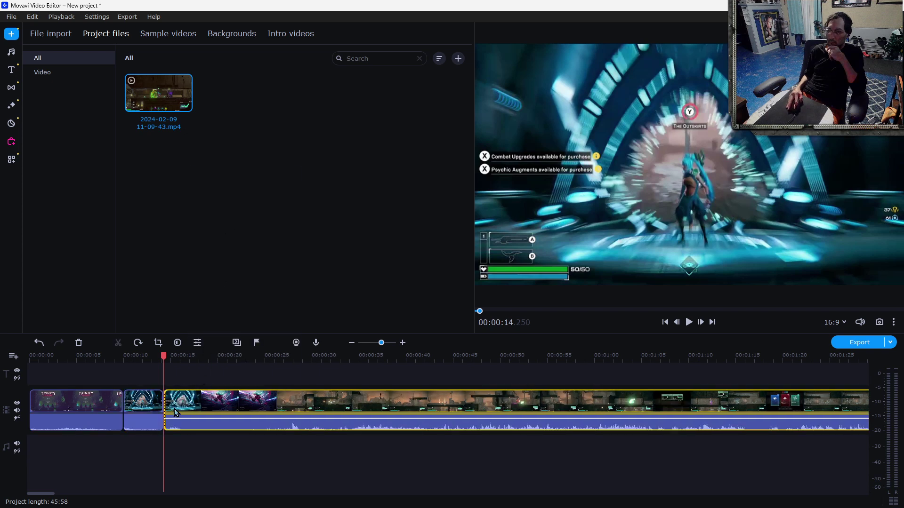
# - Trim the start of the split gameplay part to 00:00:24.600 and shift it with all following clips back to 00:00:14.250
pyautogui.moveTo(165, 424); pyautogui.dragTo(262, 430)
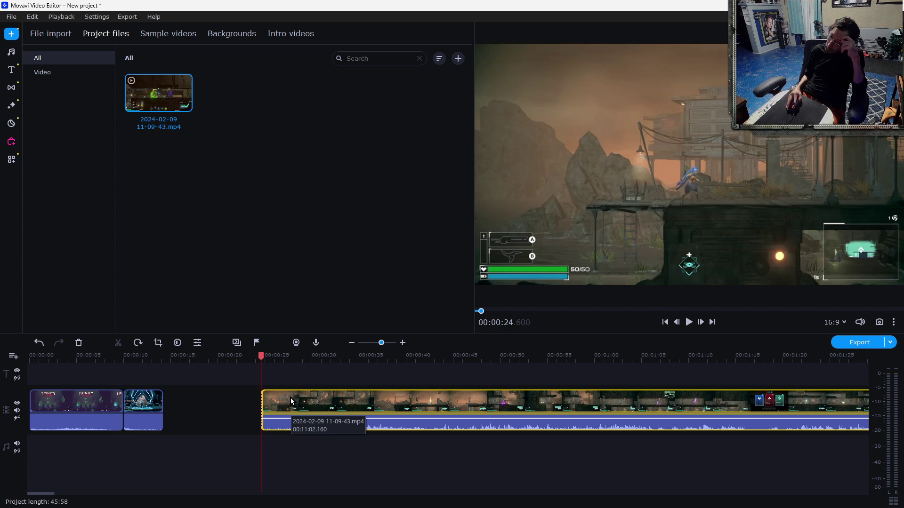
pyautogui.click(351, 343)
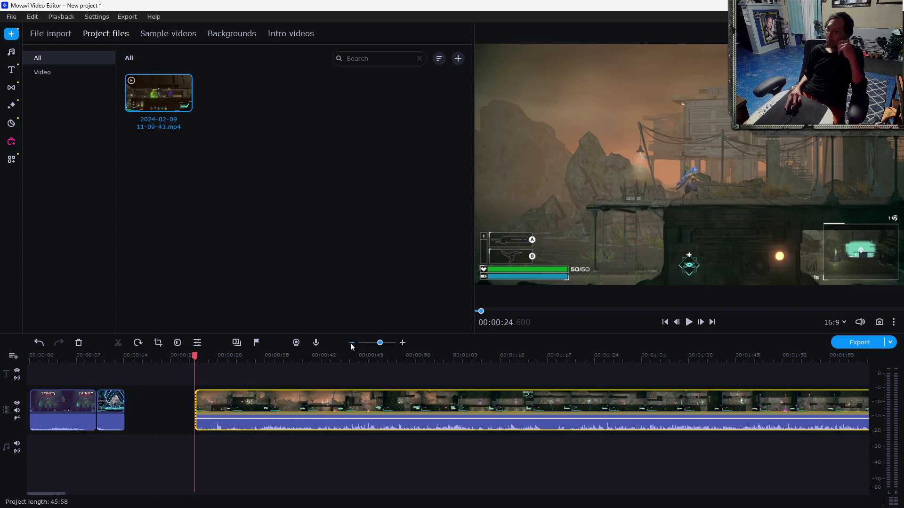
pyautogui.click(351, 344)
pyautogui.click(352, 344)
pyautogui.click(351, 343)
pyautogui.click(351, 344)
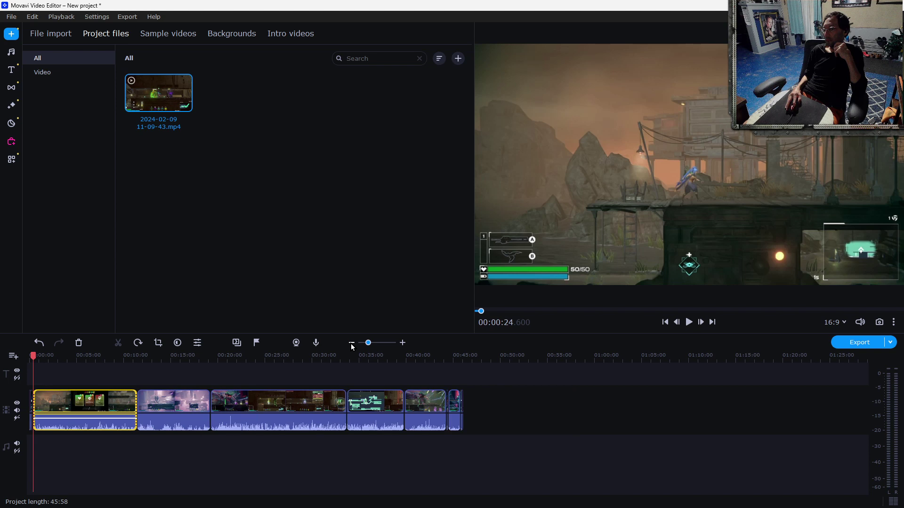
pyautogui.moveTo(531, 434); pyautogui.dragTo(105, 396)
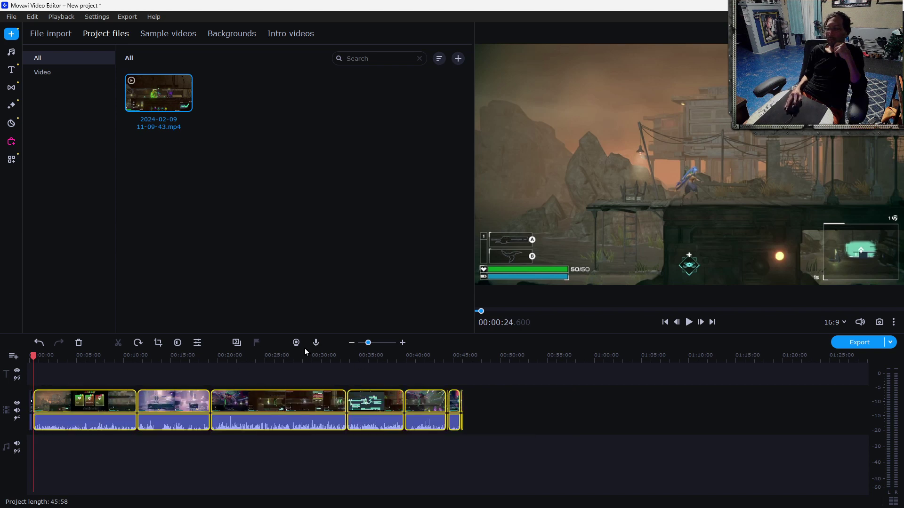
pyautogui.click(403, 345)
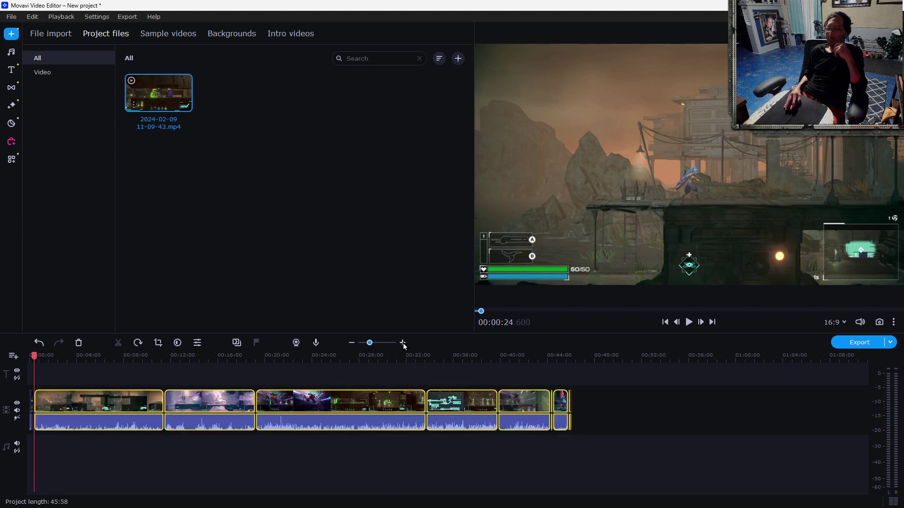
pyautogui.click(403, 345)
pyautogui.click(404, 345)
pyautogui.click(404, 345)
pyautogui.click(403, 345)
pyautogui.moveTo(285, 400); pyautogui.dragTo(193, 408)
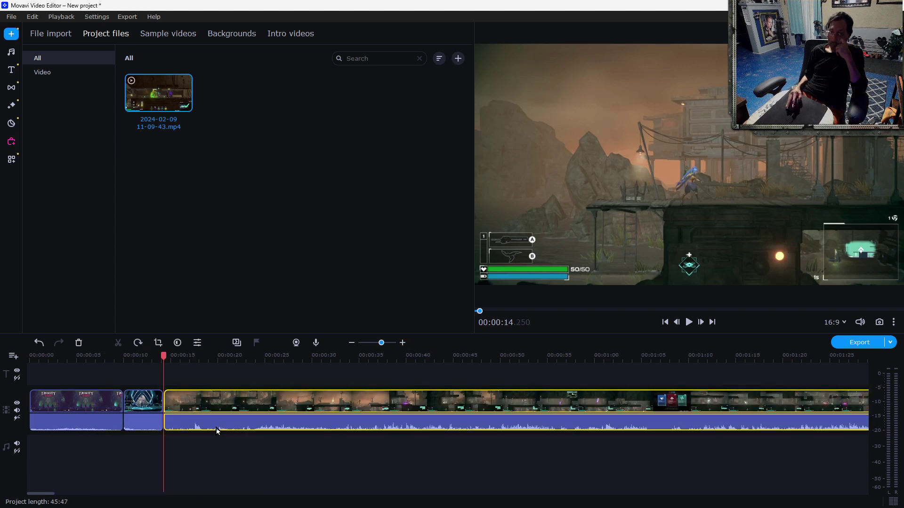
# - Play the opening through the portal clip and the cut into gameplay, and pause within the portal clip
pyautogui.click(107, 359)
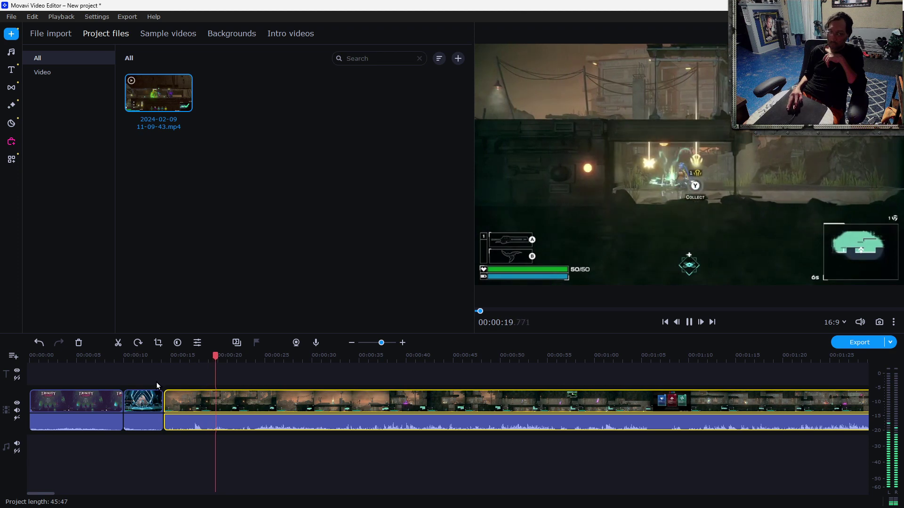
pyautogui.click(117, 361)
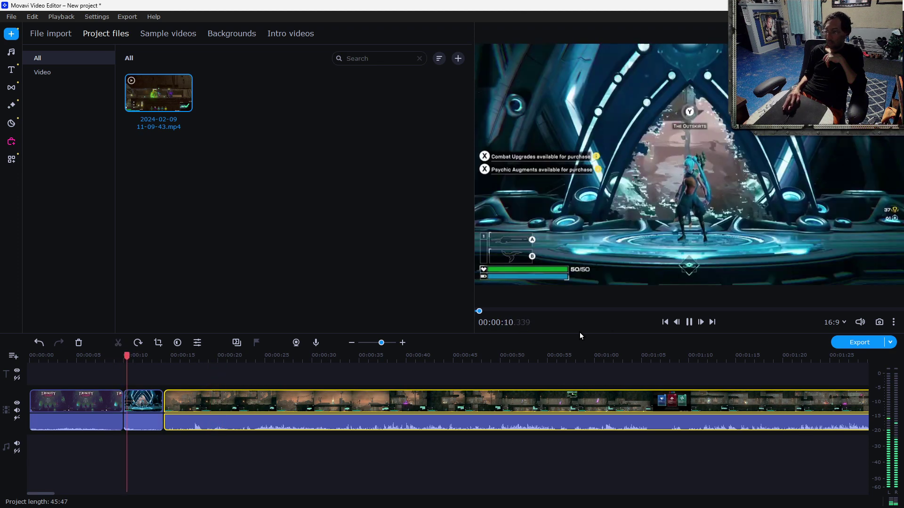
pyautogui.click(689, 324)
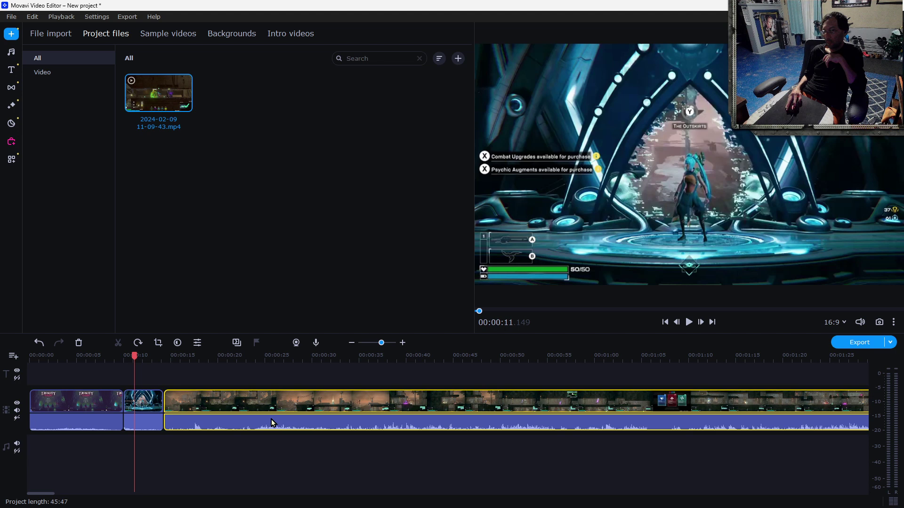
# - Add the favorite Fading text title above the short portal clip and match it to that clip's length
pyautogui.click(11, 70)
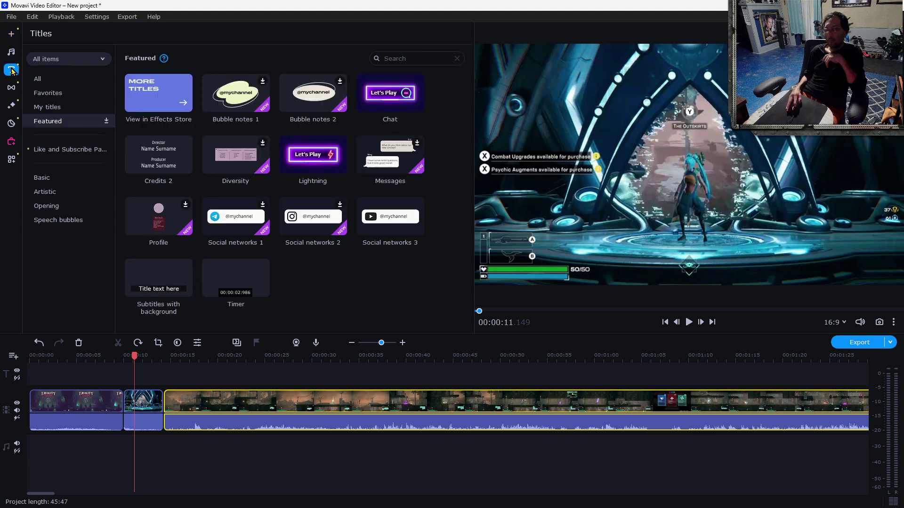
pyautogui.click(58, 107)
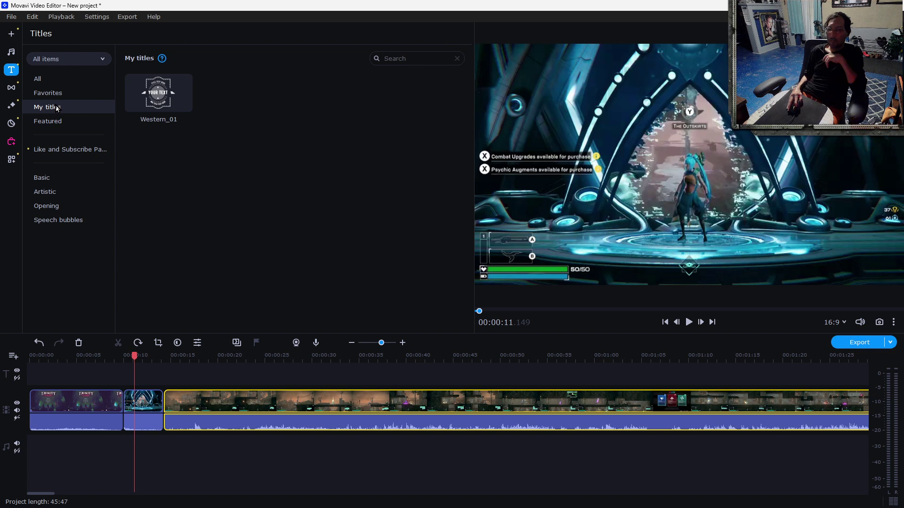
pyautogui.click(47, 93)
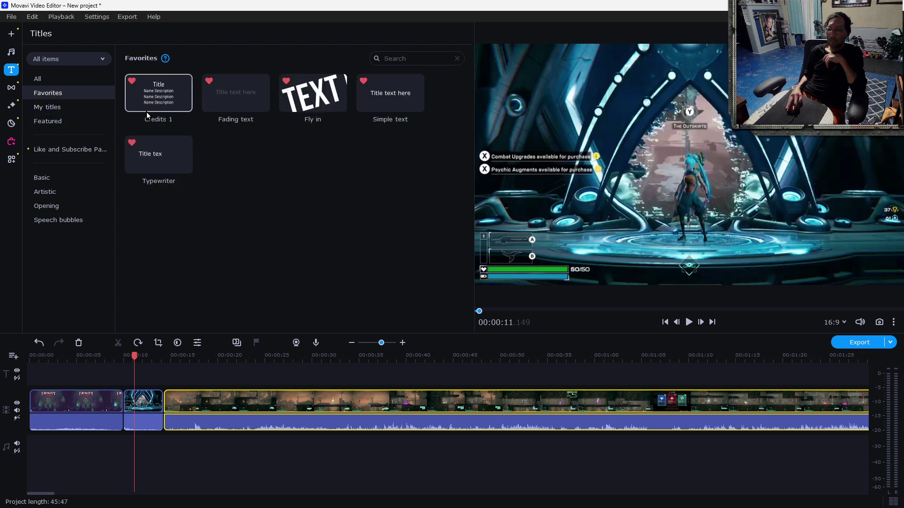
pyautogui.moveTo(227, 95); pyautogui.dragTo(163, 373)
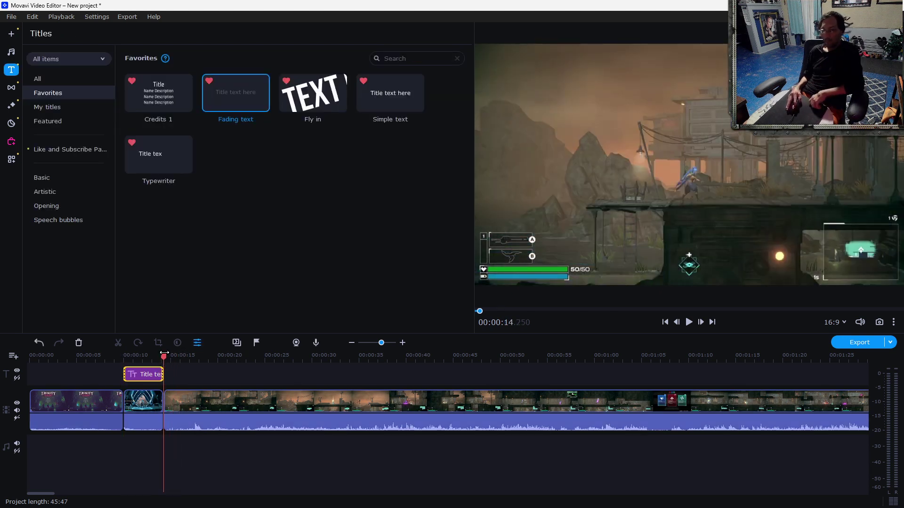
# - Set the new title's font to Gagalin and its text color to black (#000000)
pyautogui.doubleClick(146, 374)
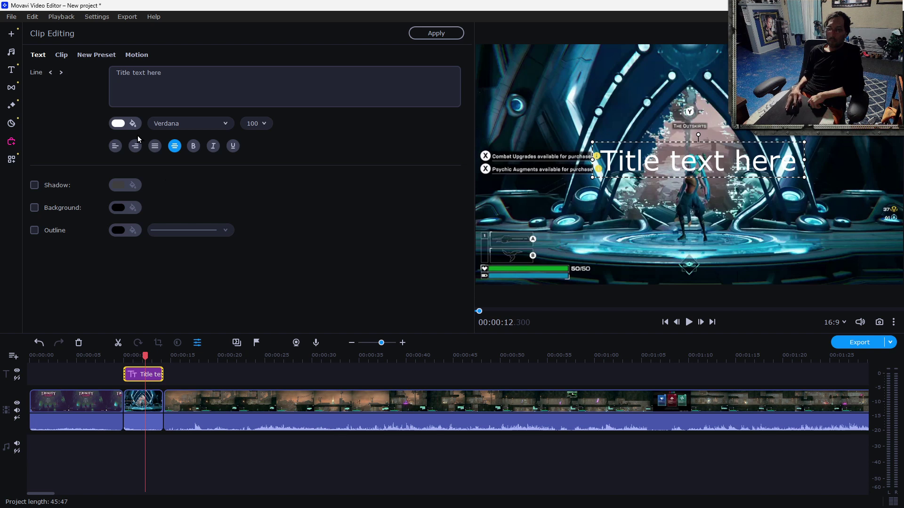
pyautogui.click(182, 124)
pyautogui.moveTo(268, 225); pyautogui.dragTo(266, 138)
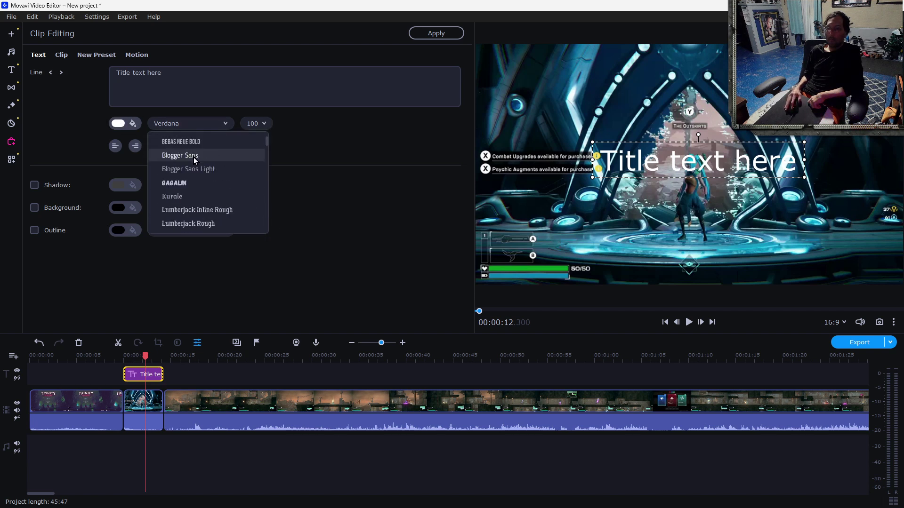
pyautogui.click(188, 185)
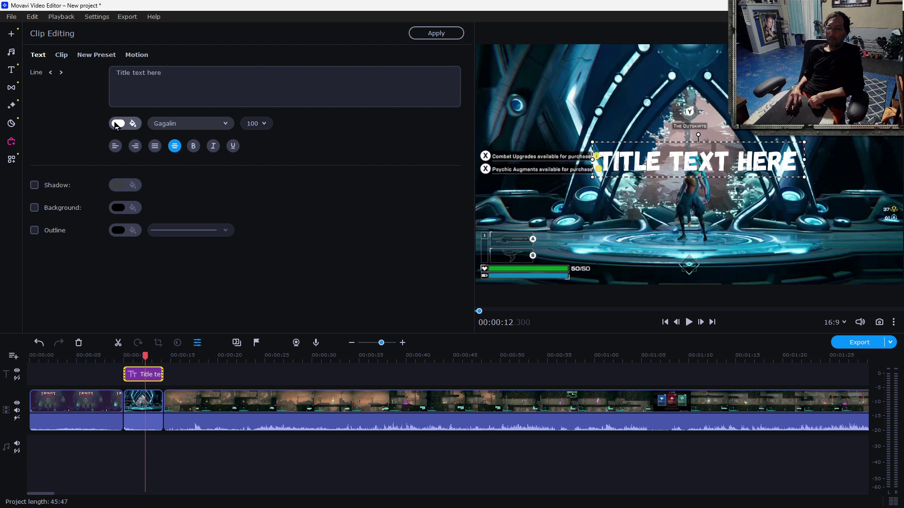
pyautogui.click(118, 124)
pyautogui.click(217, 168)
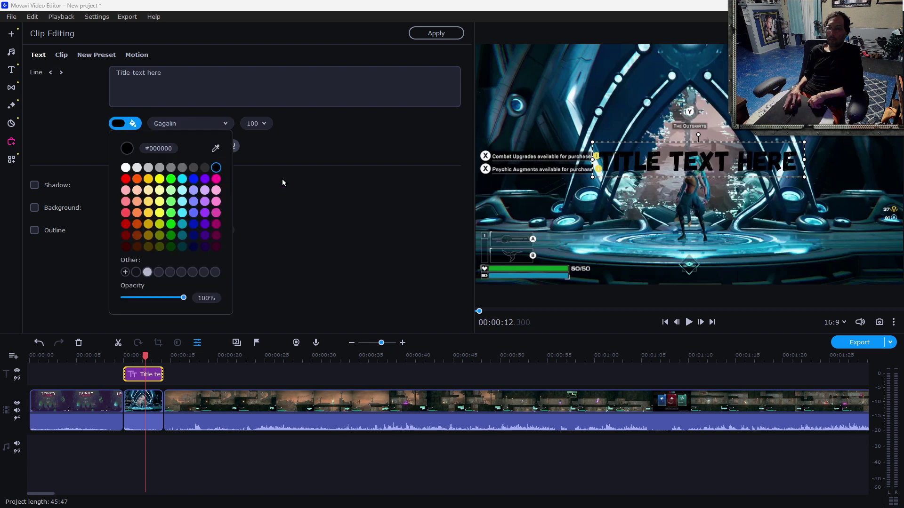
pyautogui.click(284, 179)
# - Enable an outline on the title text and color it magenta (#ff009e)
pyautogui.click(34, 229)
pyautogui.click(114, 231)
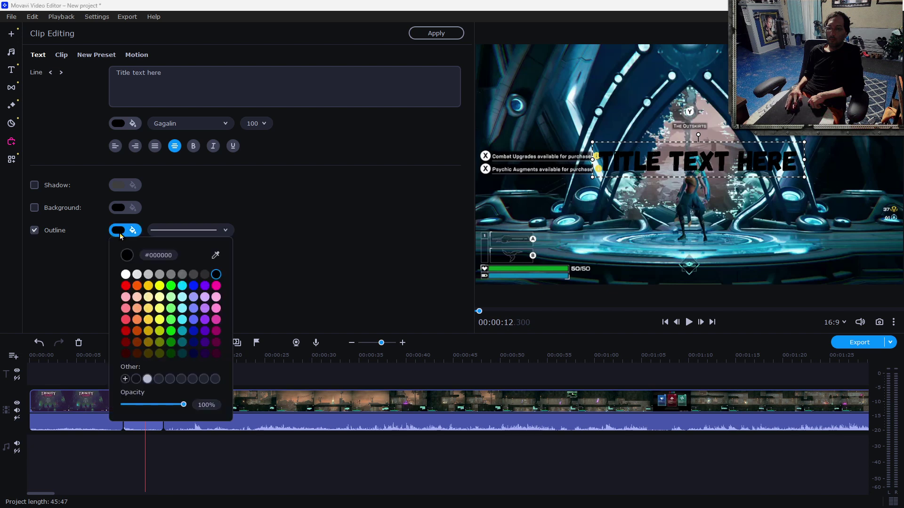
pyautogui.click(216, 286)
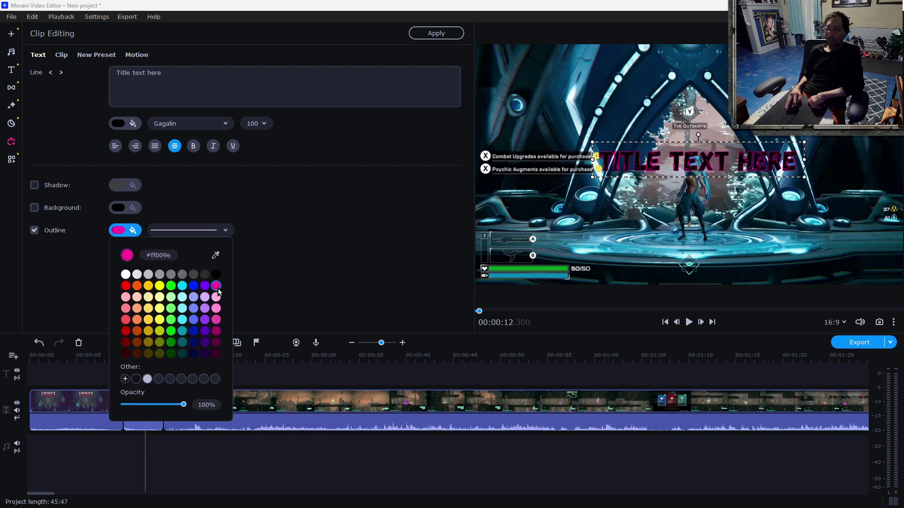
# - Enable a black (#000000) shadow on the title text
pyautogui.click(297, 276)
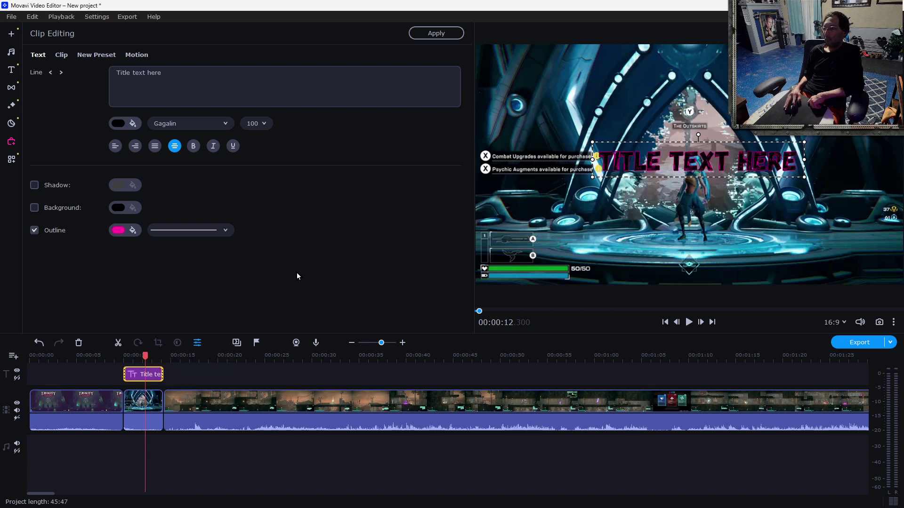
pyautogui.click(36, 186)
pyautogui.click(118, 185)
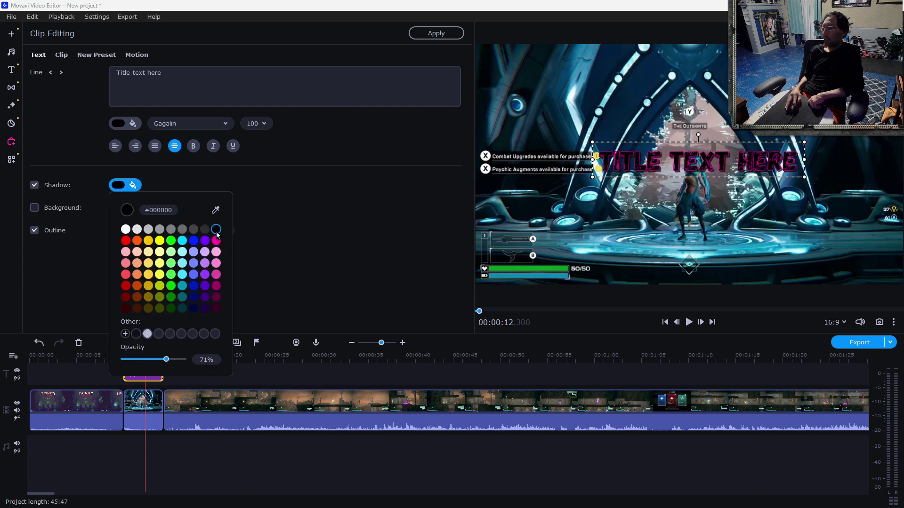
pyautogui.click(306, 253)
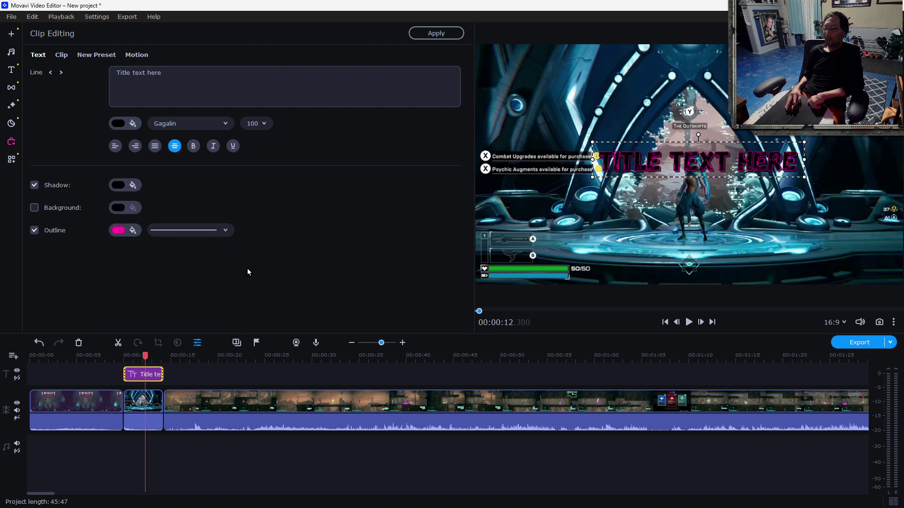
# - Replace the placeholder title text with "Altara"
pyautogui.click(179, 82)
pyautogui.tripleClick(178, 74)
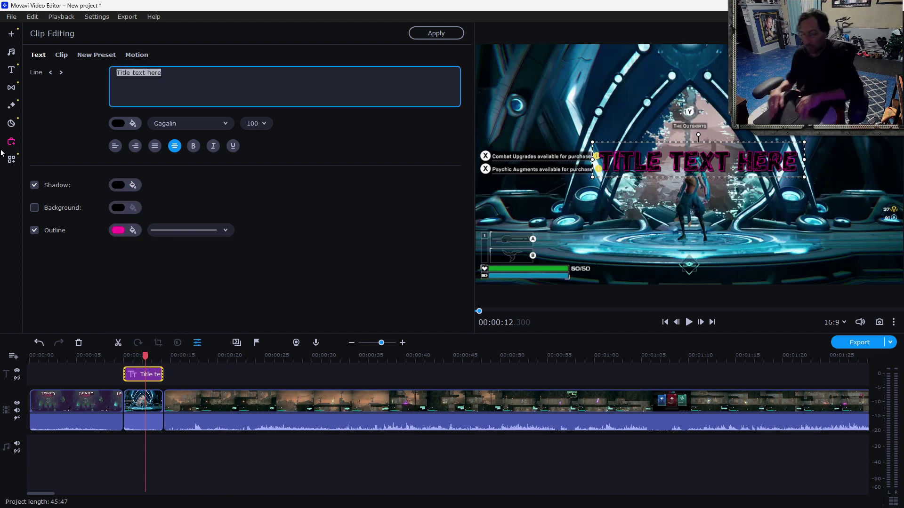
pyautogui.write('Altara')
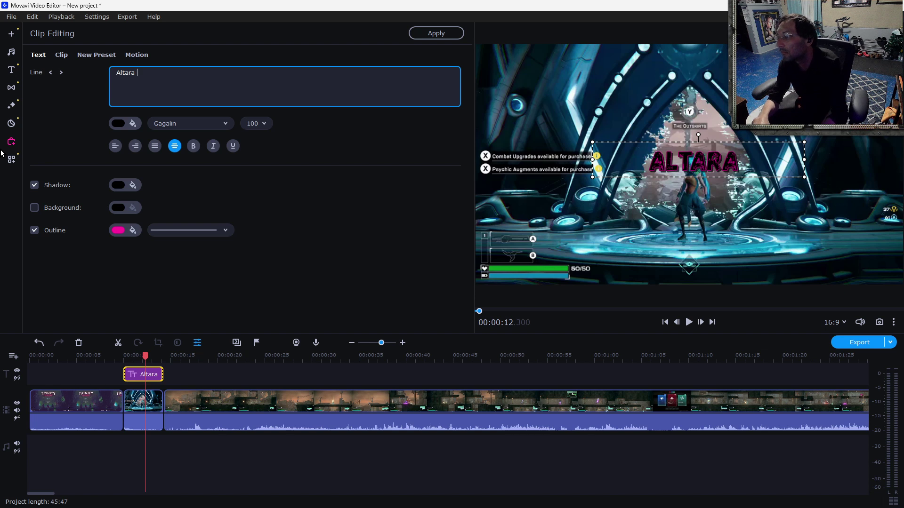
pyautogui.press('BackSpace')
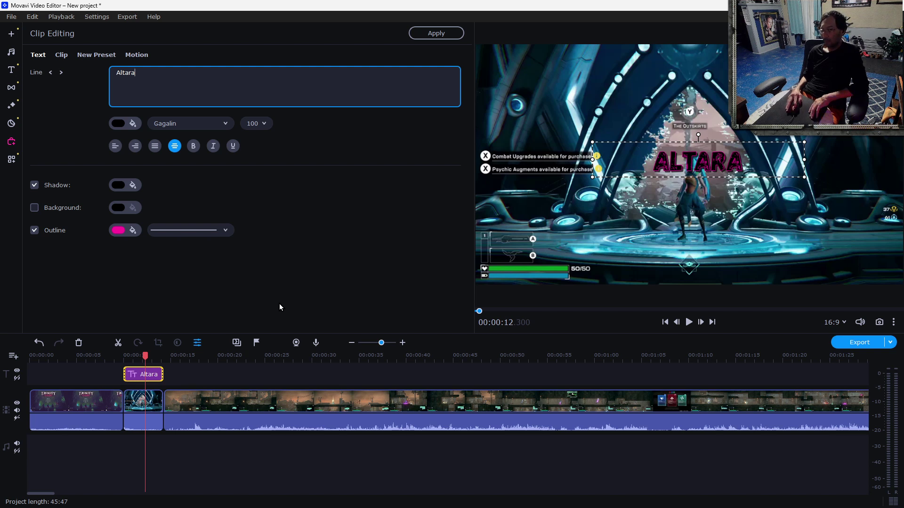
# - Insert the PNG from the Screenshots folder between the opening menu clip and the portal clip
pyautogui.doubleClick(143, 9)
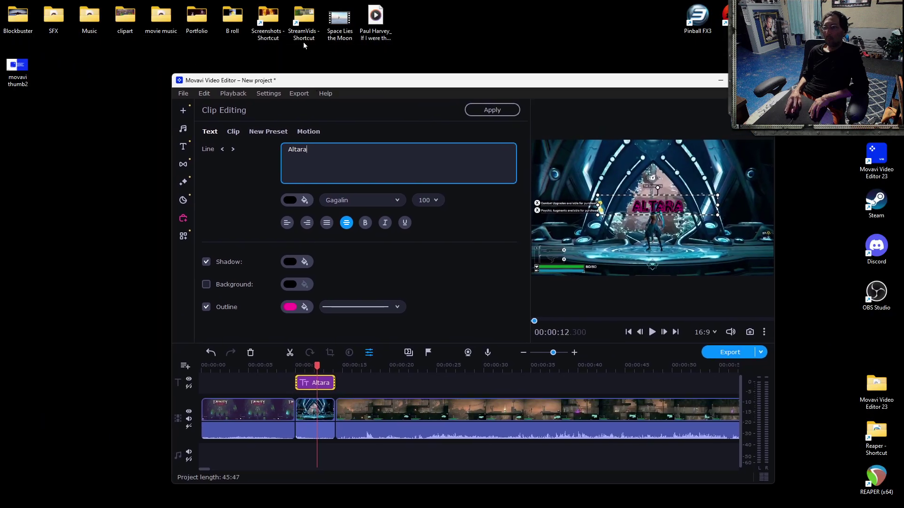
pyautogui.doubleClick(268, 19)
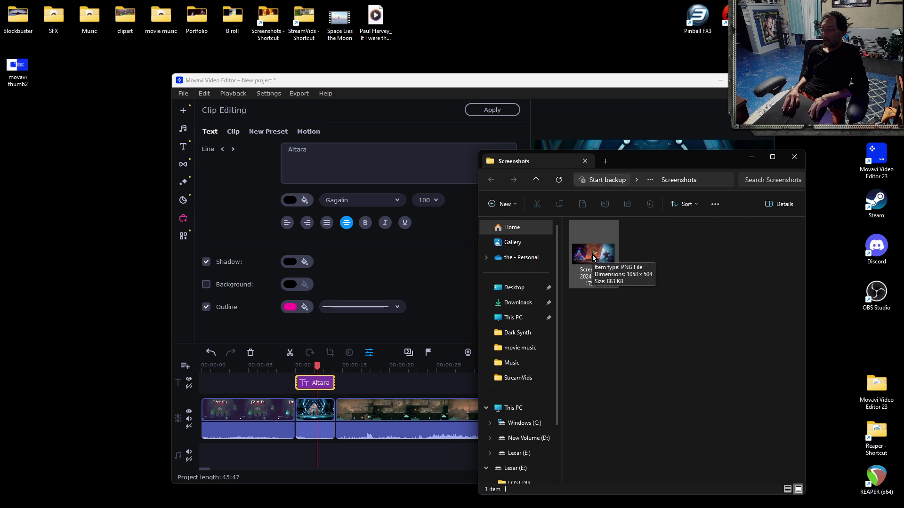
pyautogui.moveTo(592, 258); pyautogui.dragTo(332, 386)
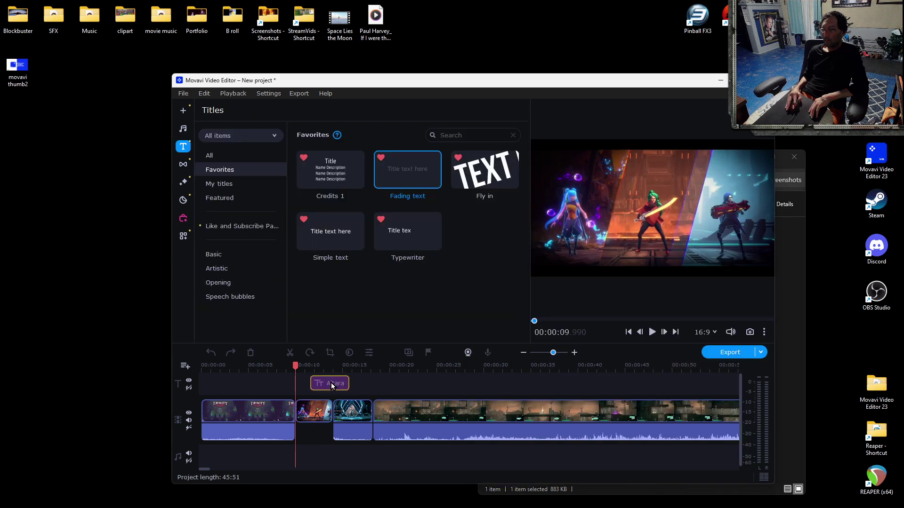
pyautogui.click(337, 386)
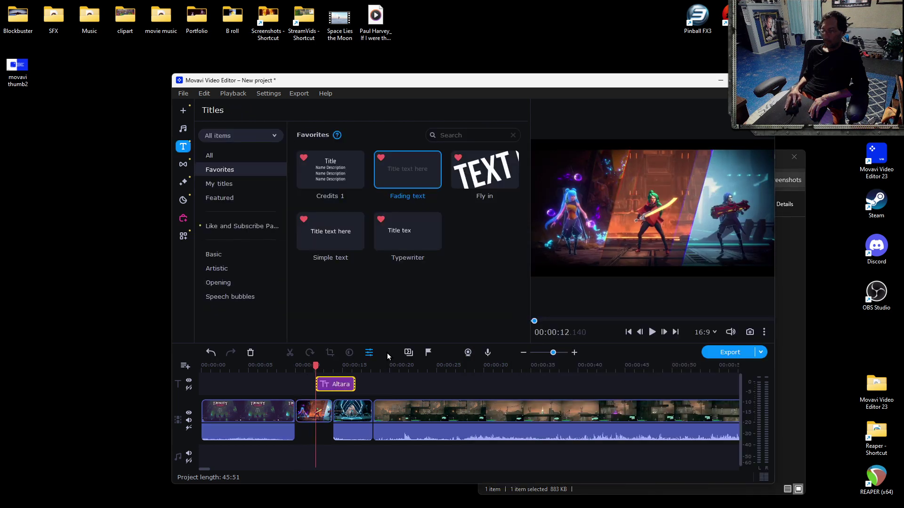
pyautogui.click(742, 80)
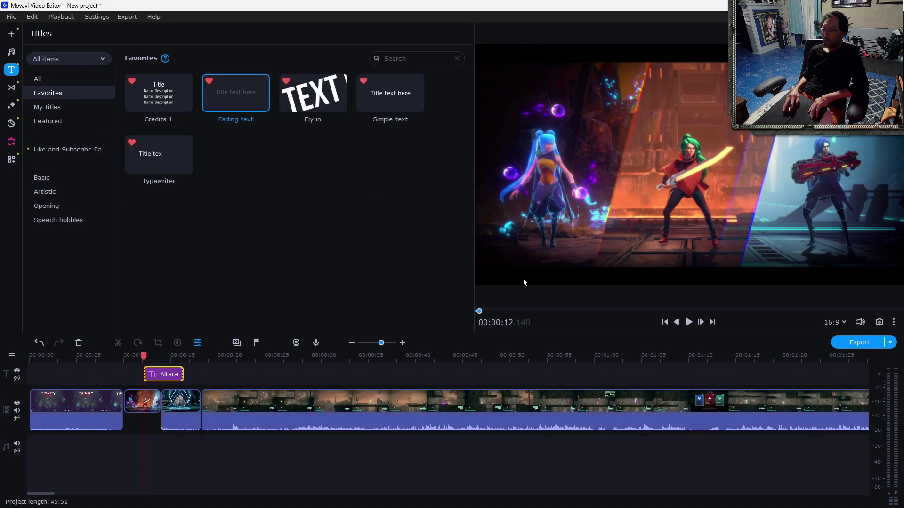
# - Align the Altara title with the start of the inserted image and extend it to the end of the portal clip
pyautogui.moveTo(168, 375)
pyautogui.mouseDown()
pyautogui.moveTo(151, 377)
pyautogui.moveTo(172, 374)
pyautogui.moveTo(164, 376)
pyautogui.mouseUp()
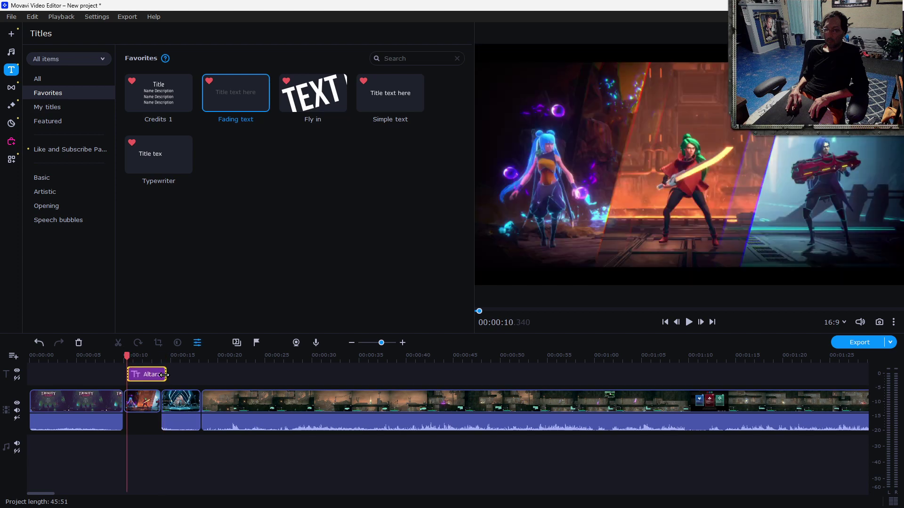
pyautogui.click(145, 375)
pyautogui.click(175, 380)
pyautogui.moveTo(167, 378); pyautogui.dragTo(197, 380)
pyautogui.click(152, 377)
pyautogui.moveTo(135, 378); pyautogui.dragTo(132, 378)
# - Review the Altara title's clip, preset and motion settings
pyautogui.doubleClick(144, 376)
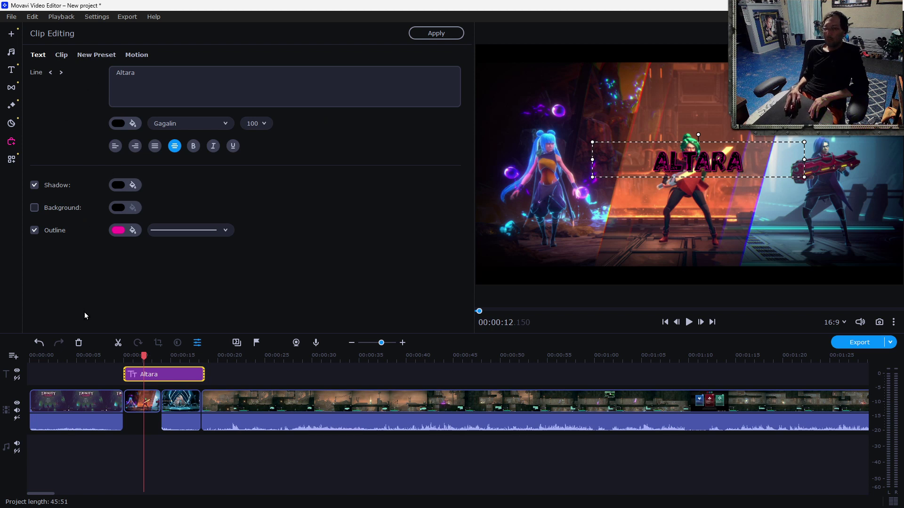
pyautogui.click(64, 59)
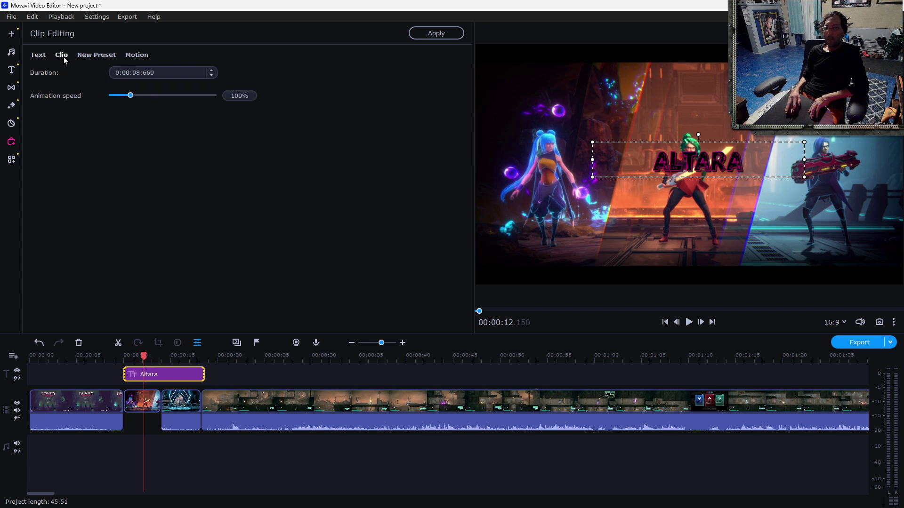
pyautogui.click(88, 56)
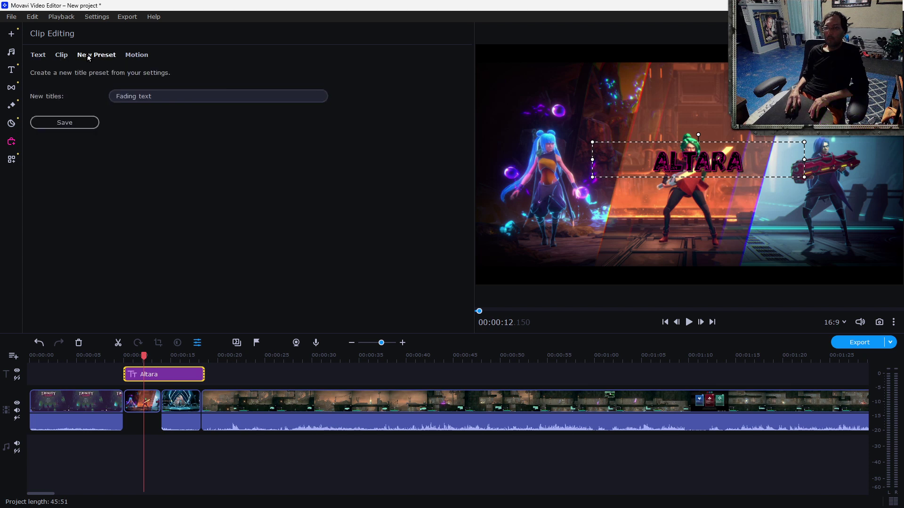
pyautogui.click(138, 56)
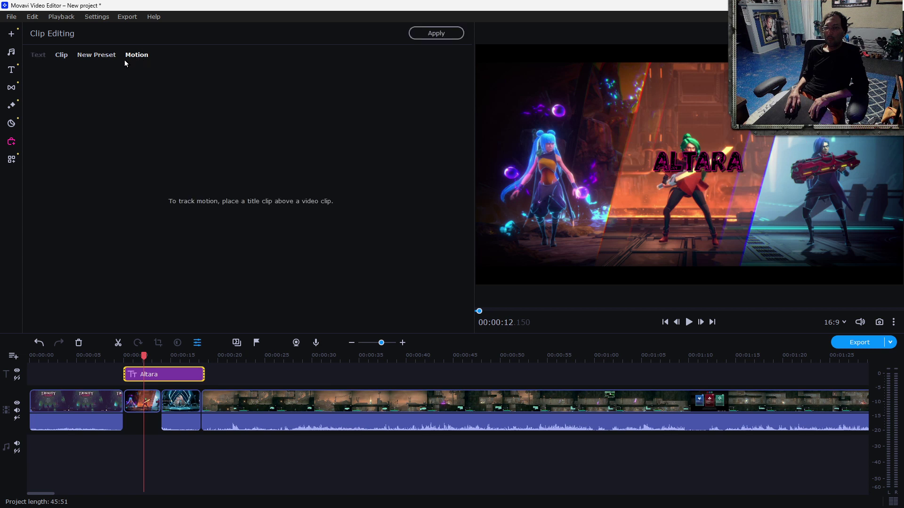
# - Play the opening with the Altara title and check the position options among the video tools
pyautogui.click(109, 356)
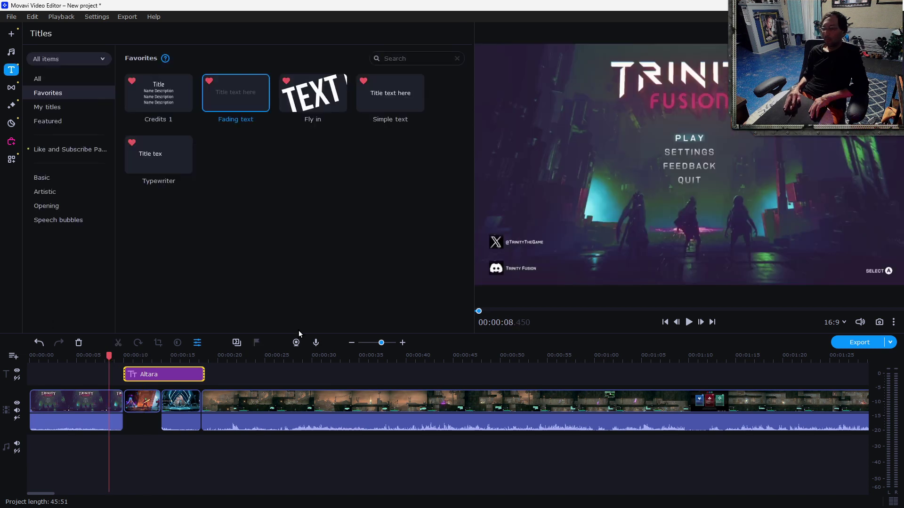
pyautogui.click(688, 323)
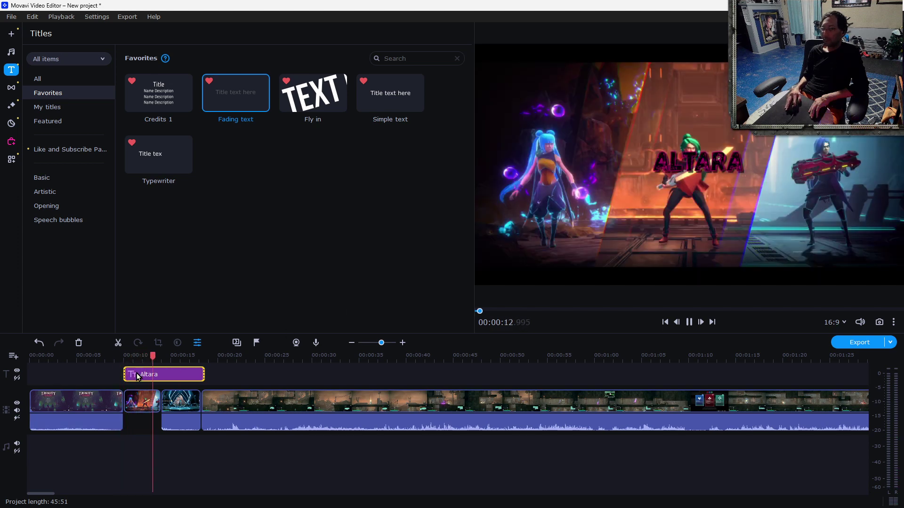
pyautogui.click(11, 160)
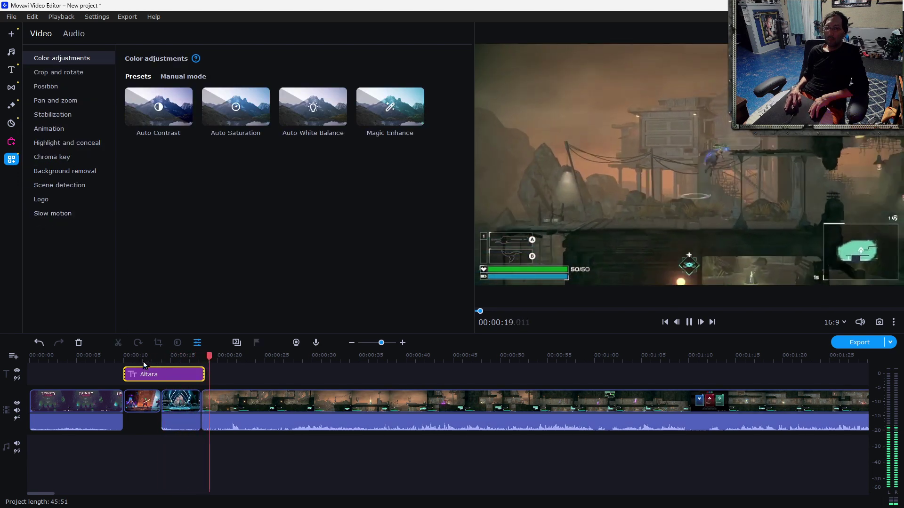
pyautogui.click(118, 359)
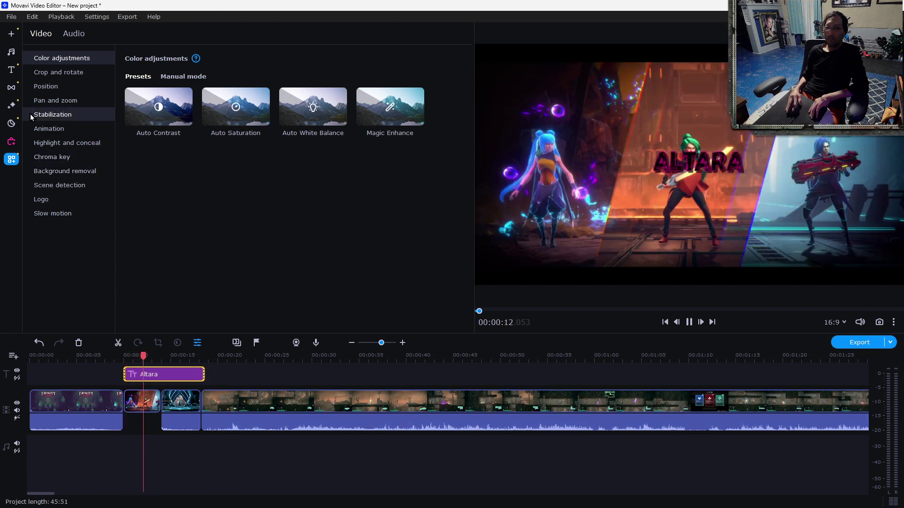
pyautogui.click(49, 87)
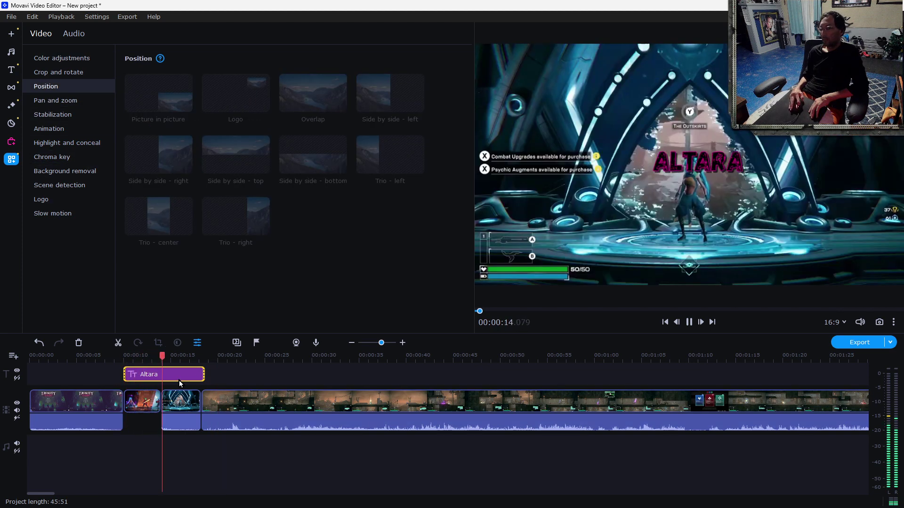
# - Move the Altara title to the top of the frame and enlarge it across the picture
pyautogui.doubleClick(178, 379)
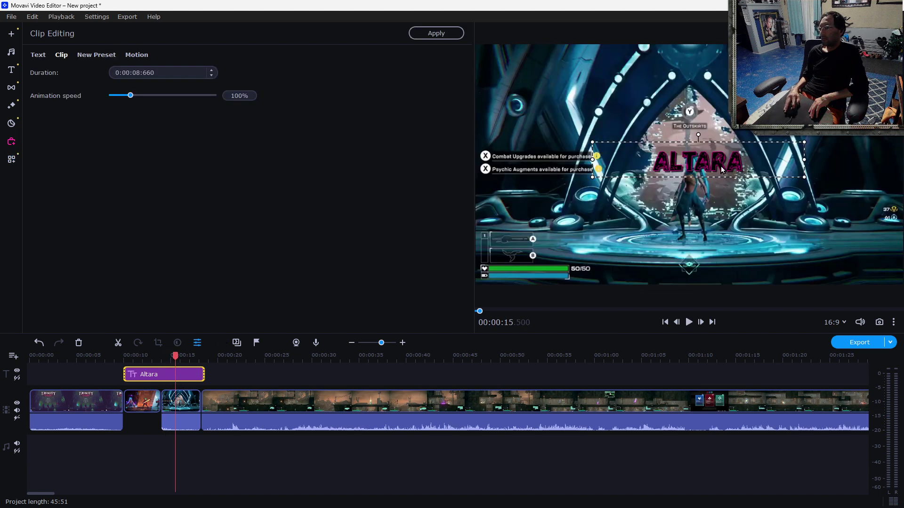
pyautogui.moveTo(703, 162); pyautogui.dragTo(702, 70)
pyautogui.moveTo(803, 86); pyautogui.dragTo(901, 169)
pyautogui.moveTo(793, 76); pyautogui.dragTo(855, 107)
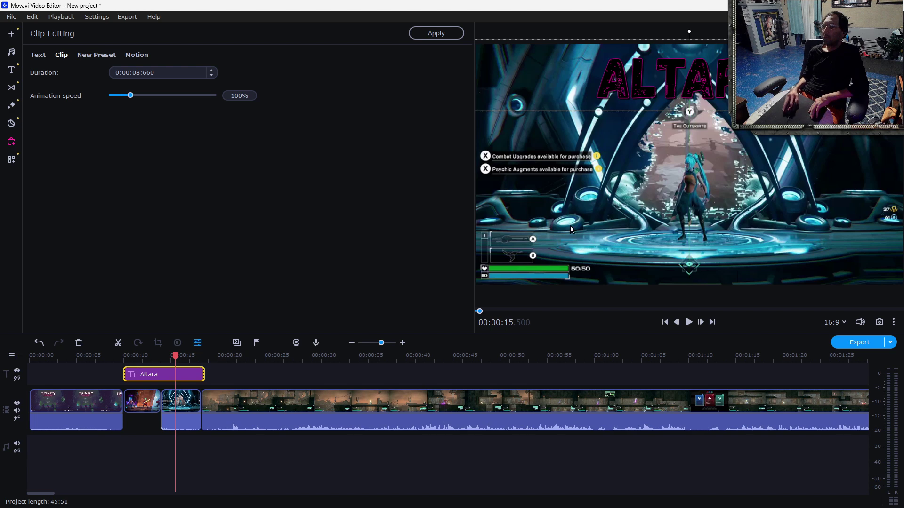
# - Replay the opening with the enlarged title and look through the featured titles and video tools
pyautogui.click(105, 359)
pyautogui.click(689, 322)
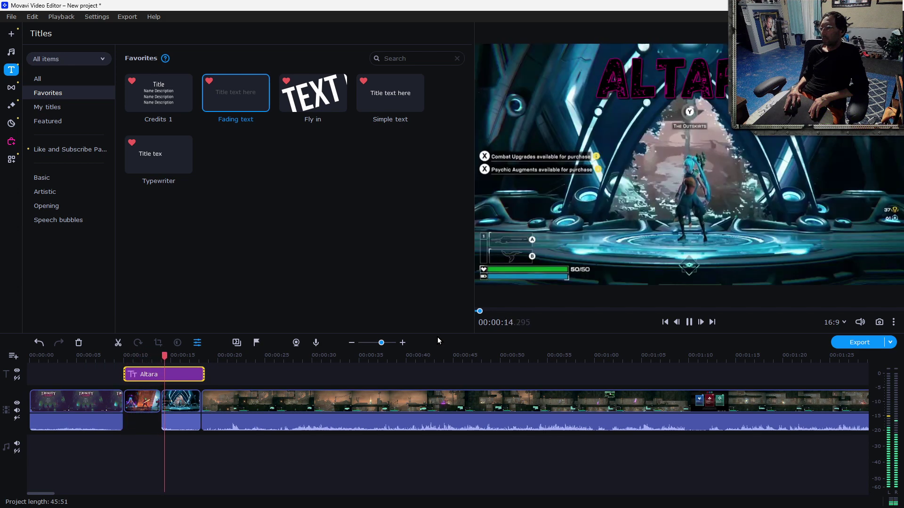
pyautogui.click(152, 374)
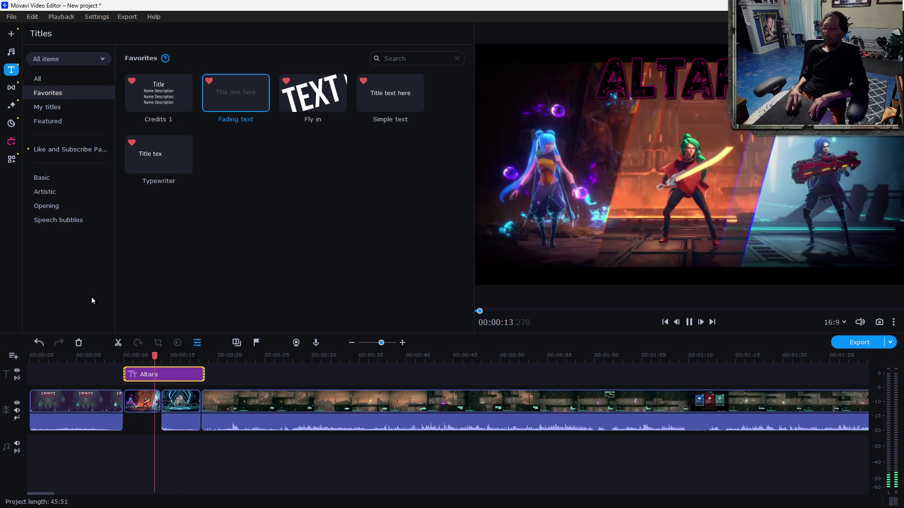
pyautogui.click(54, 123)
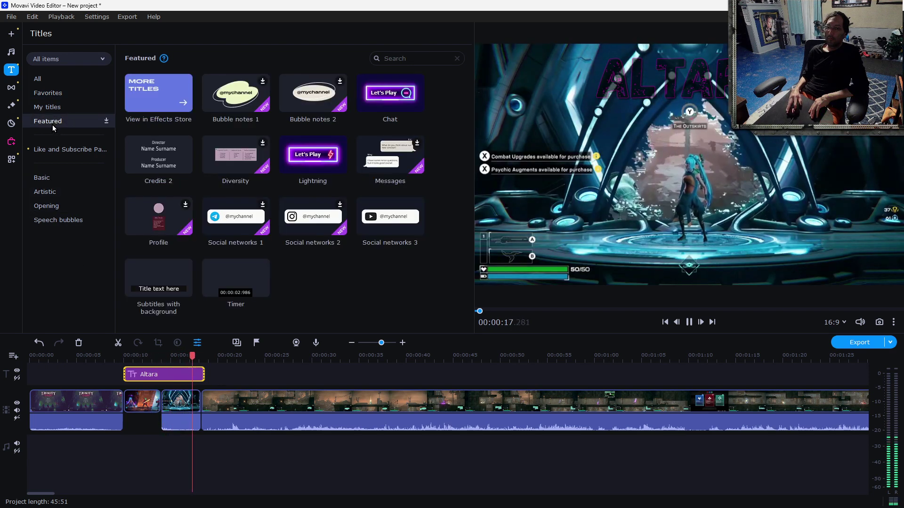
pyautogui.click(16, 163)
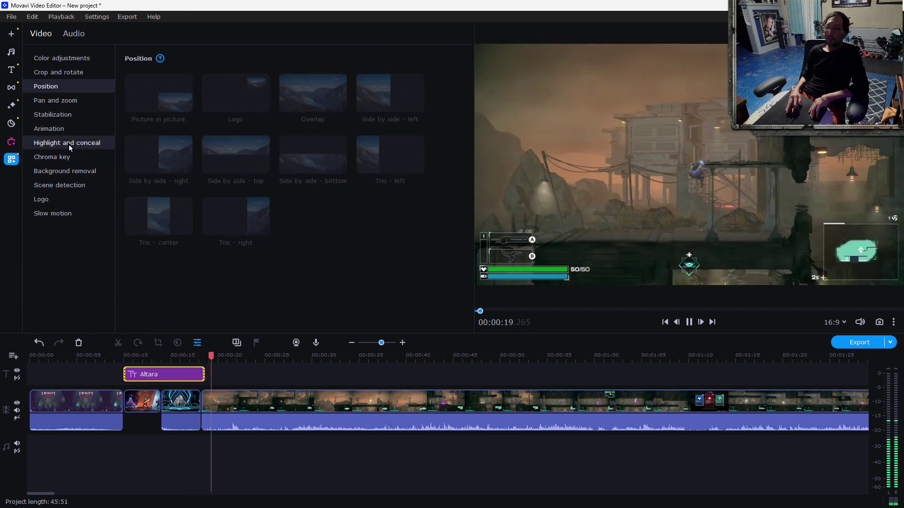
pyautogui.click(110, 356)
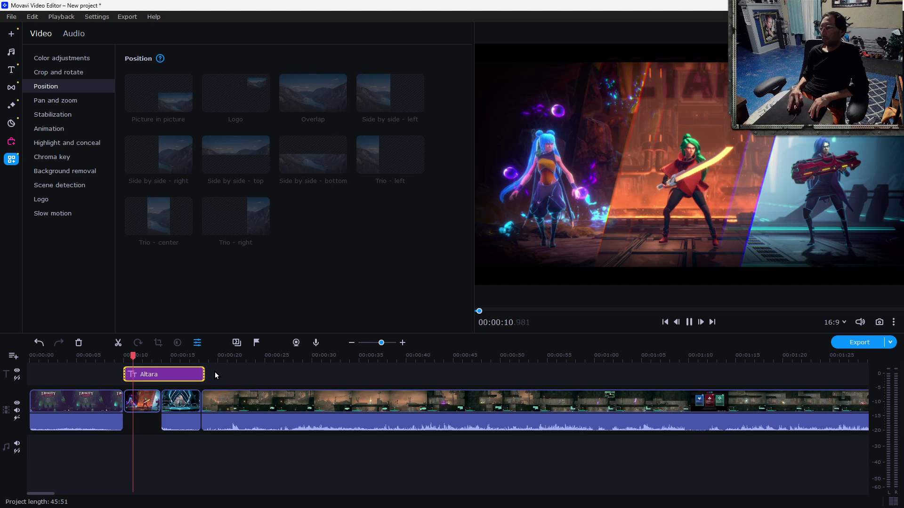
# - Move the Altara title to the frame's upper-left corner above the blue-haired character and make it slightly smaller
pyautogui.doubleClick(139, 376)
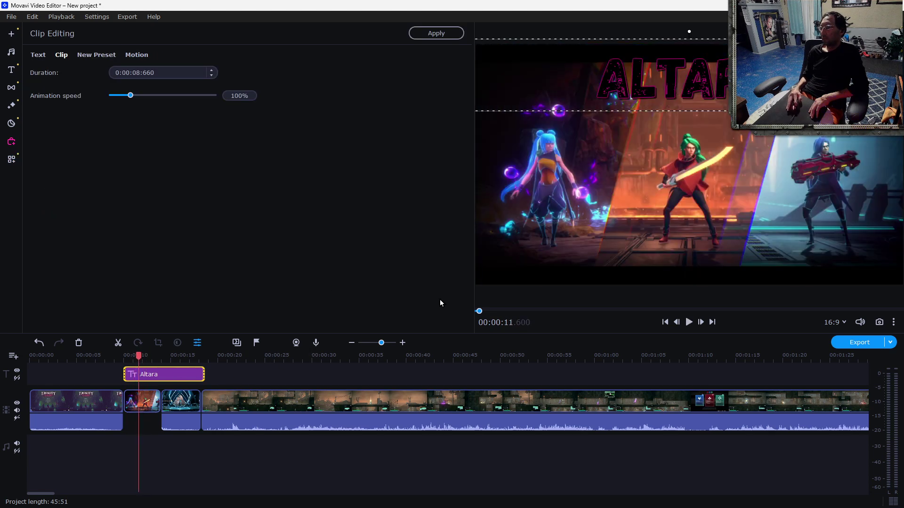
pyautogui.moveTo(660, 80)
pyautogui.mouseDown()
pyautogui.moveTo(659, 64)
pyautogui.moveTo(659, 72)
pyautogui.mouseUp()
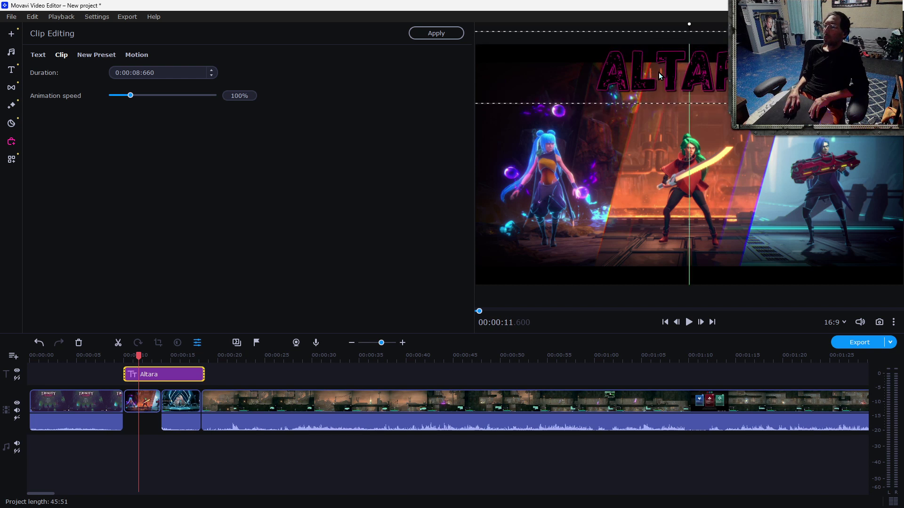
pyautogui.moveTo(659, 72); pyautogui.dragTo(552, 83)
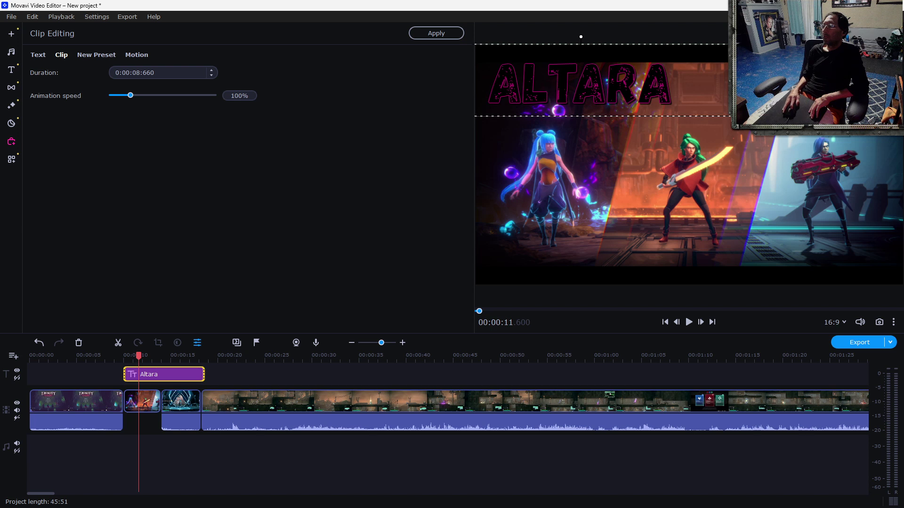
pyautogui.moveTo(730, 116); pyautogui.dragTo(713, 115)
pyautogui.moveTo(638, 96); pyautogui.dragTo(656, 88)
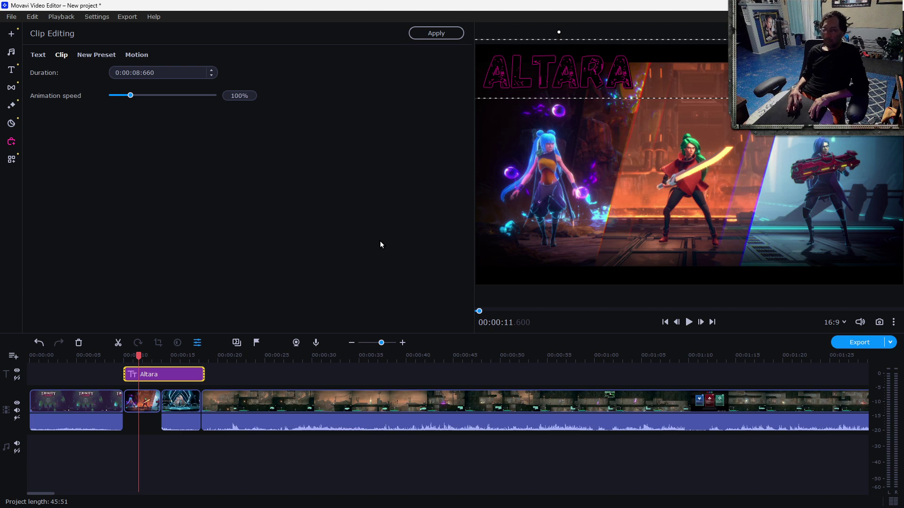
# - Replay the opening and shorten the Altara title to end with the three-character image
pyautogui.moveTo(136, 350); pyautogui.dragTo(111, 351)
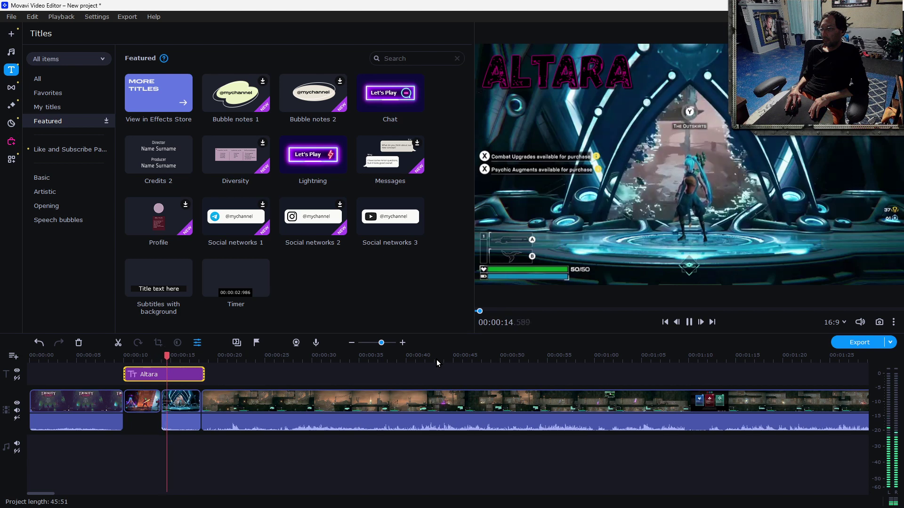
pyautogui.moveTo(160, 374)
pyautogui.mouseDown()
pyautogui.moveTo(137, 376)
pyautogui.moveTo(188, 374)
pyautogui.moveTo(159, 376)
pyautogui.mouseUp()
pyautogui.click(147, 375)
# - Copy the Altara title and place the duplicate directly after it, starting with the blue portal gameplay clip
pyautogui.rightClick(147, 373)
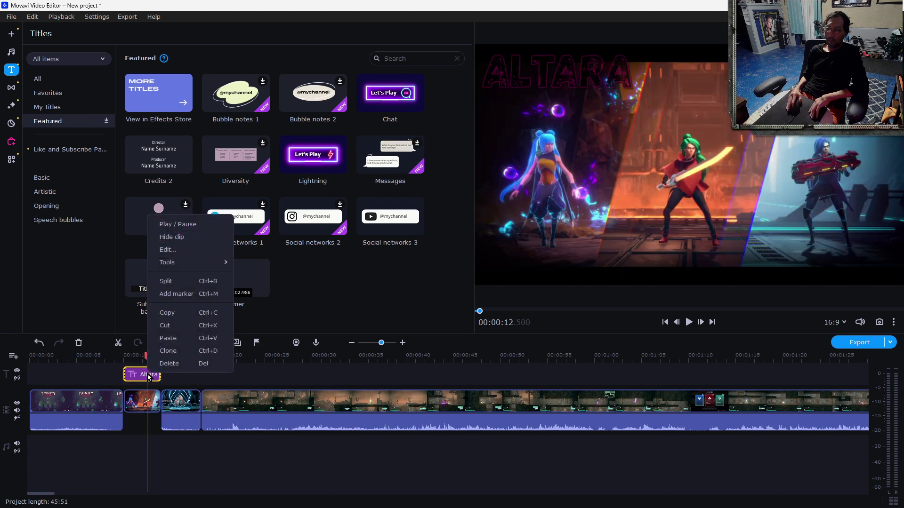
pyautogui.click(171, 315)
pyautogui.click(171, 357)
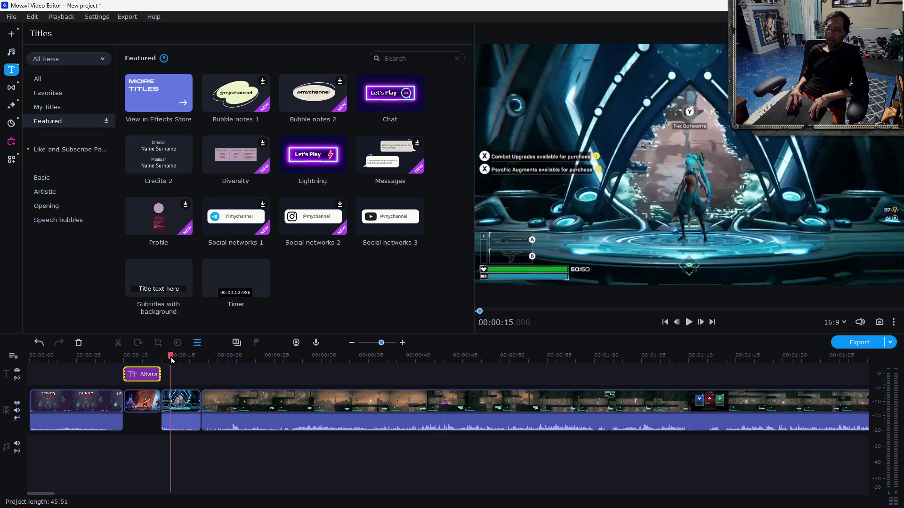
pyautogui.hotkey('ctrl', 'v')
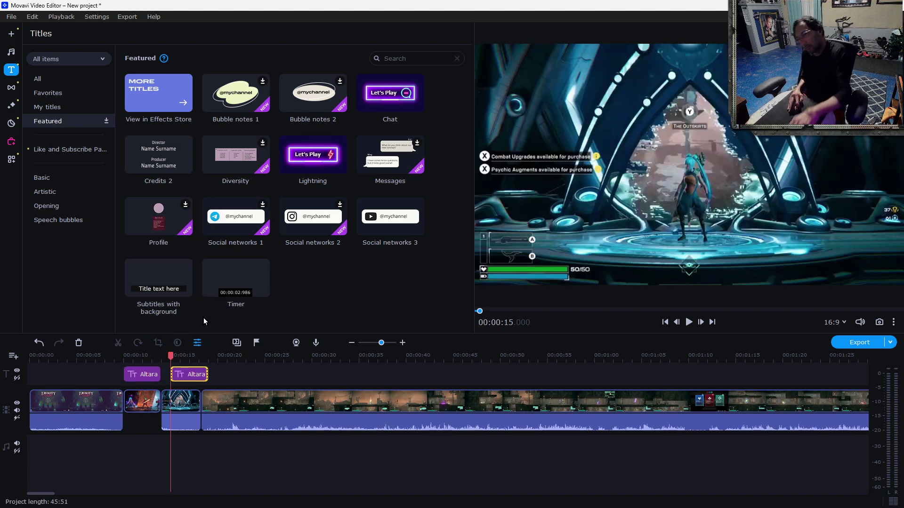
pyautogui.moveTo(188, 380); pyautogui.dragTo(179, 379)
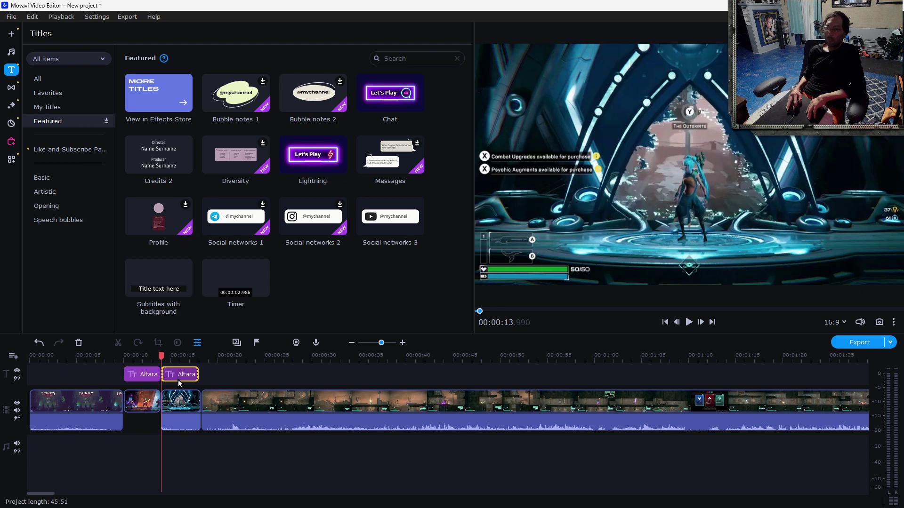
# - Move the duplicated Altara title to the bottom center of the frame, below the character in the portal clip
pyautogui.click(177, 378)
pyautogui.doubleClick(178, 378)
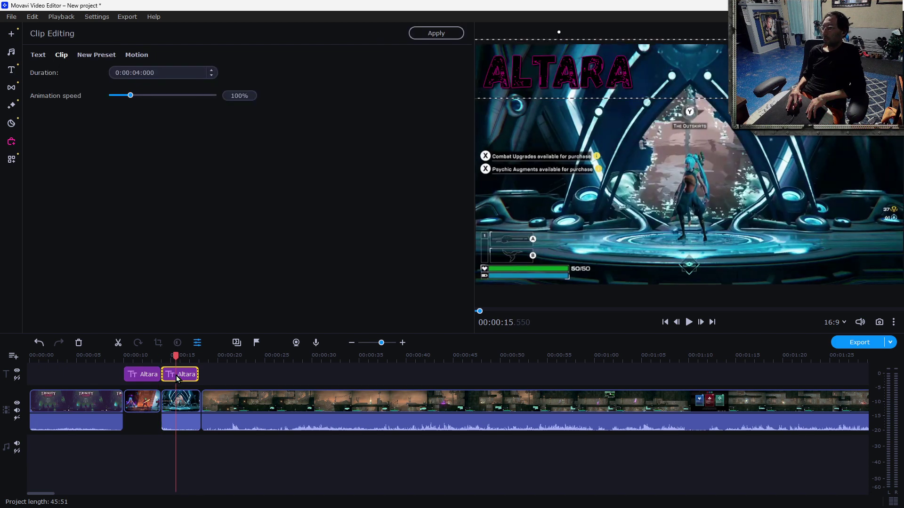
pyautogui.moveTo(570, 66); pyautogui.dragTo(700, 81)
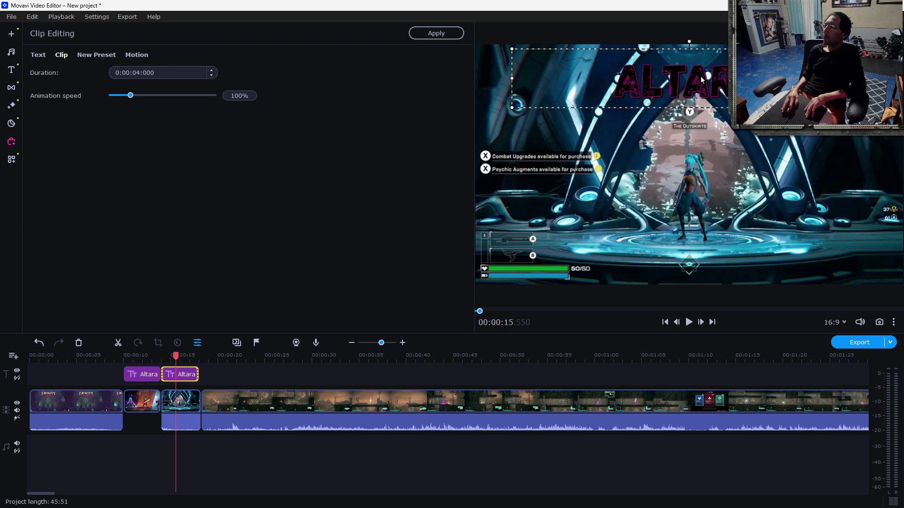
pyautogui.moveTo(701, 78); pyautogui.dragTo(699, 266)
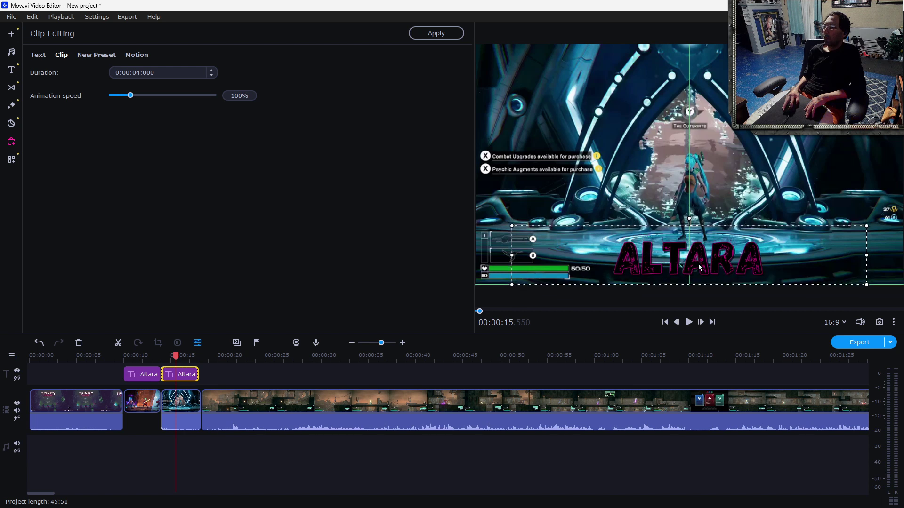
pyautogui.moveTo(698, 265); pyautogui.dragTo(699, 265)
# - Try to apply the favorite Glitch 3 transition to the first Altara title, and enlarge the timeline area
pyautogui.moveTo(176, 371); pyautogui.dragTo(117, 375)
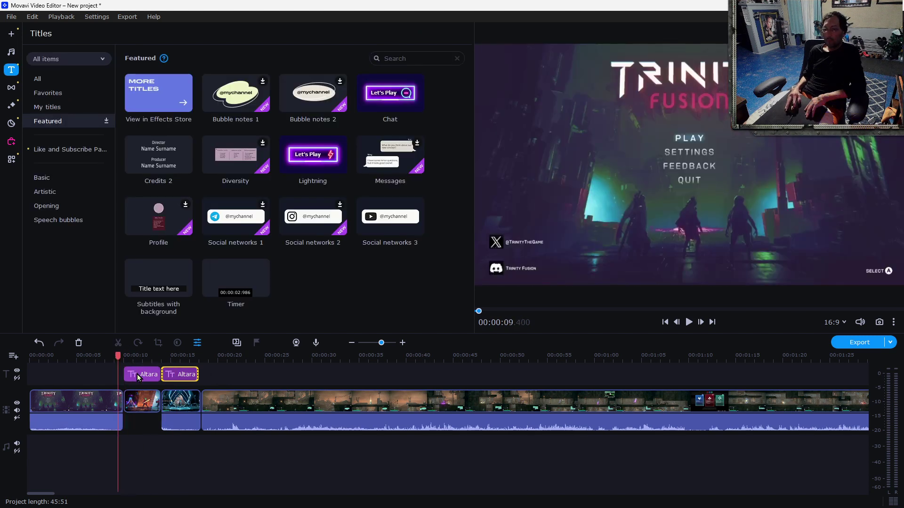
pyautogui.doubleClick(137, 375)
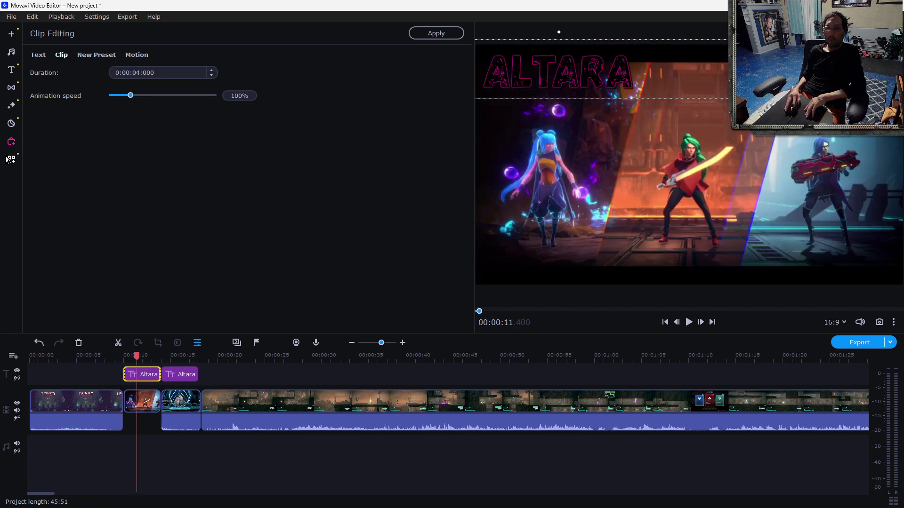
pyautogui.click(11, 88)
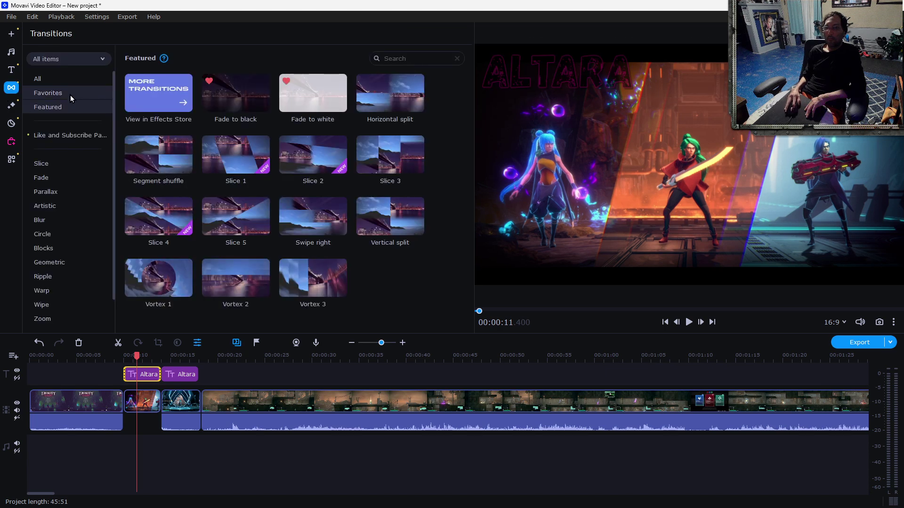
pyautogui.click(73, 94)
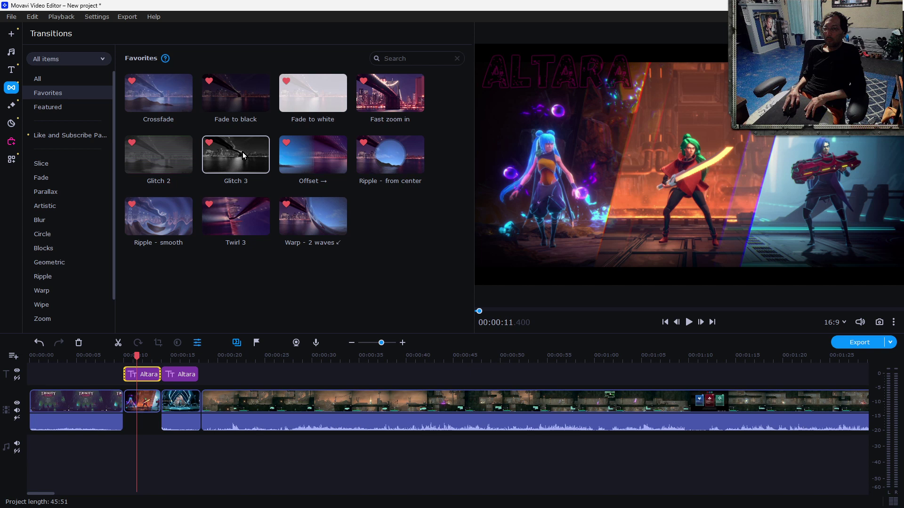
pyautogui.moveTo(207, 160); pyautogui.dragTo(125, 376)
pyautogui.moveTo(223, 159); pyautogui.dragTo(193, 190)
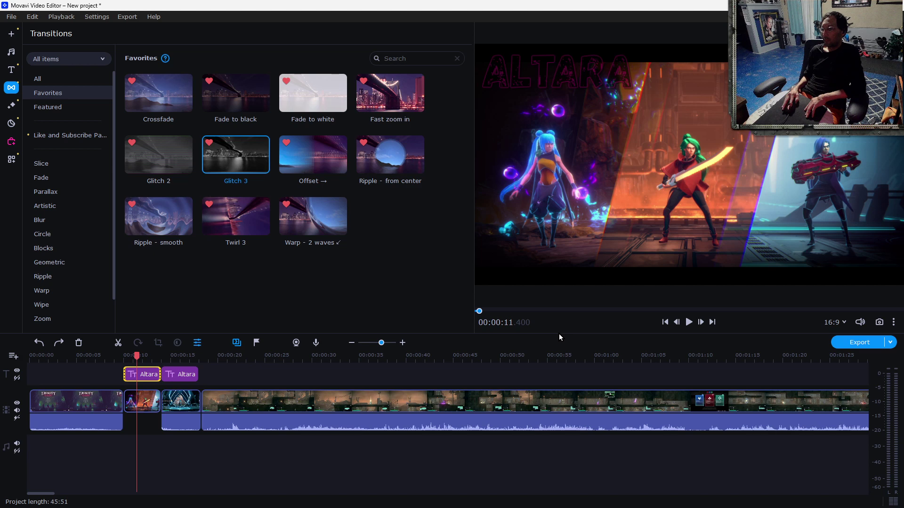
pyautogui.moveTo(559, 333); pyautogui.dragTo(559, 217)
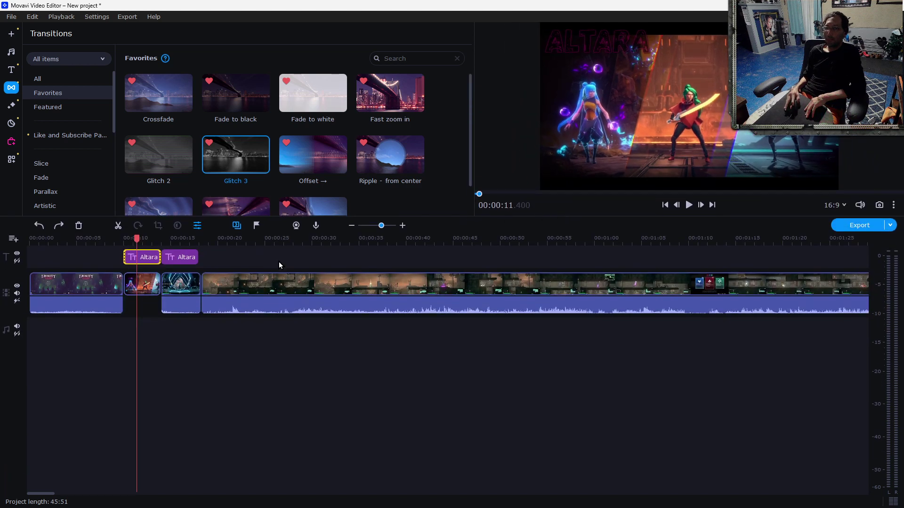
pyautogui.moveTo(224, 154)
pyautogui.mouseDown()
pyautogui.moveTo(202, 159)
pyautogui.moveTo(125, 238)
pyautogui.moveTo(126, 255)
pyautogui.moveTo(213, 166)
pyautogui.mouseUp()
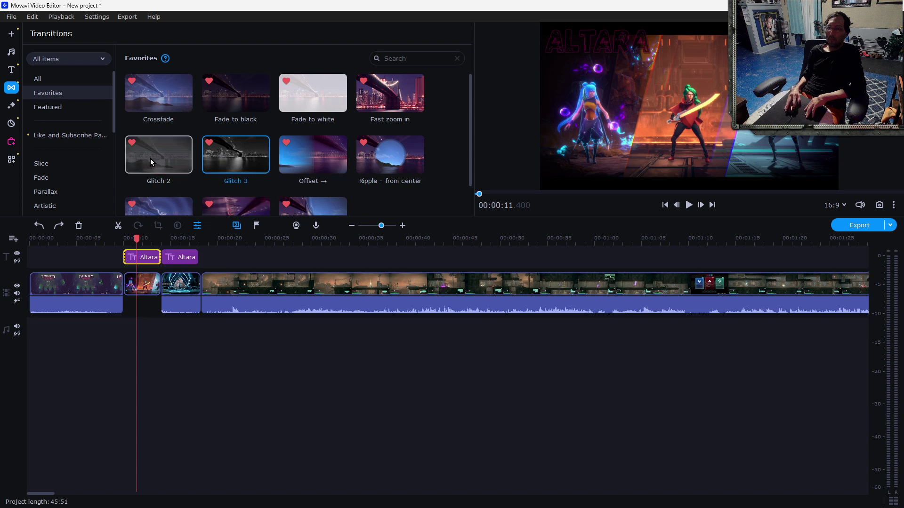
# - Replay the opening and extend the first Altara title to start slightly before the three-character image
pyautogui.click(119, 238)
pyautogui.click(688, 205)
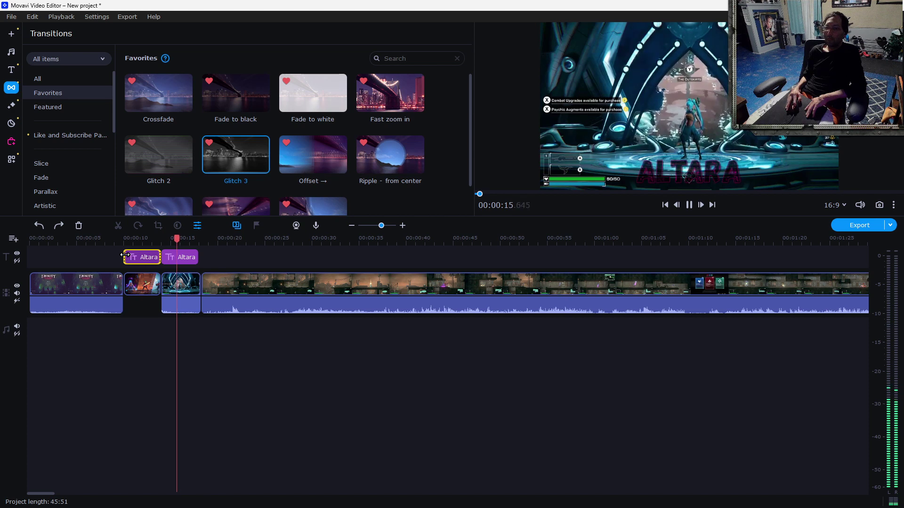
pyautogui.moveTo(128, 258); pyautogui.dragTo(115, 255)
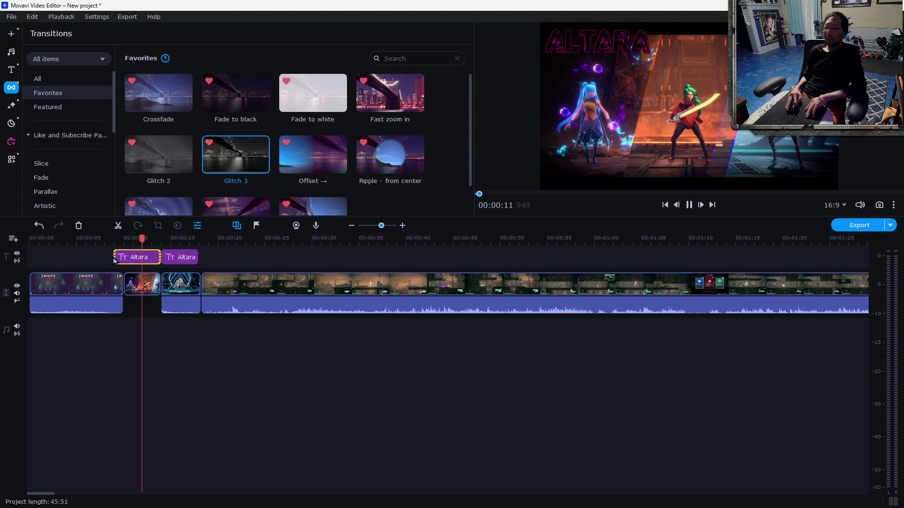
pyautogui.moveTo(115, 257); pyautogui.dragTo(118, 258)
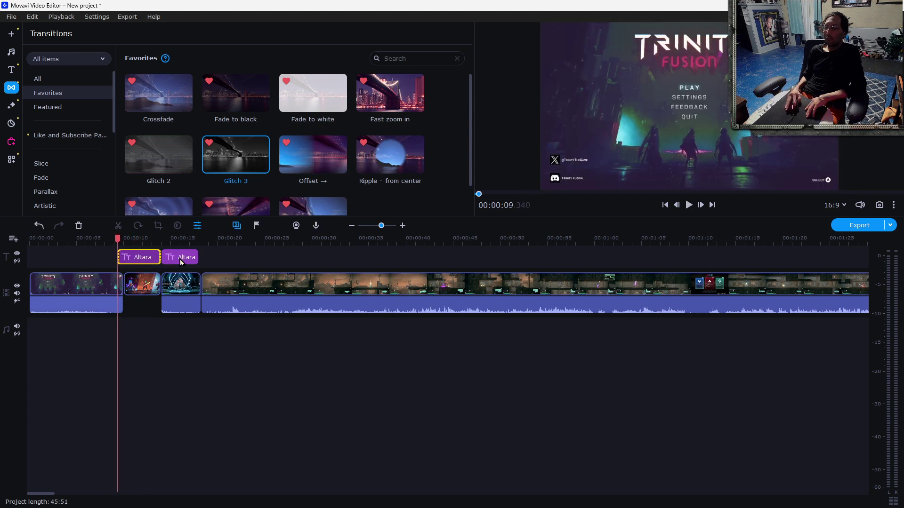
# - Set the first Altara title's animation speed to 141% and align its start with the three-character image
pyautogui.doubleClick(131, 257)
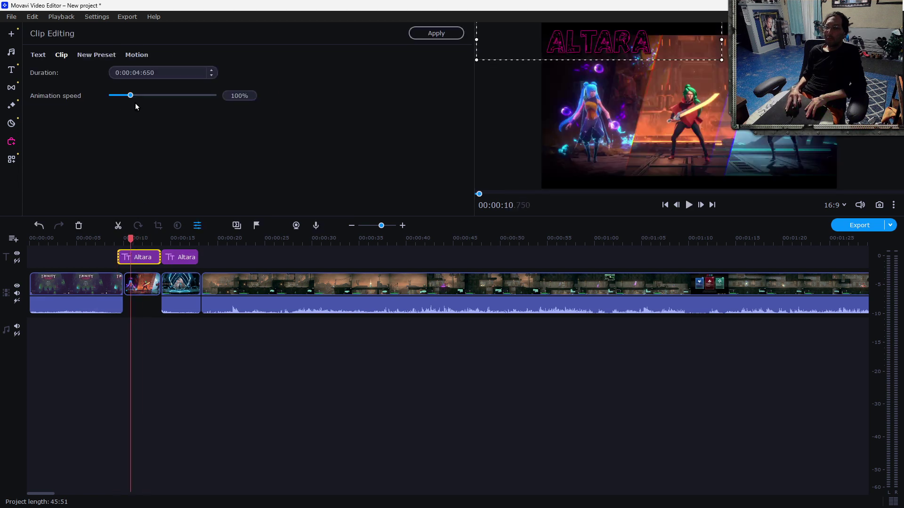
pyautogui.moveTo(132, 96); pyautogui.dragTo(139, 102)
pyautogui.moveTo(130, 239); pyautogui.dragTo(123, 258)
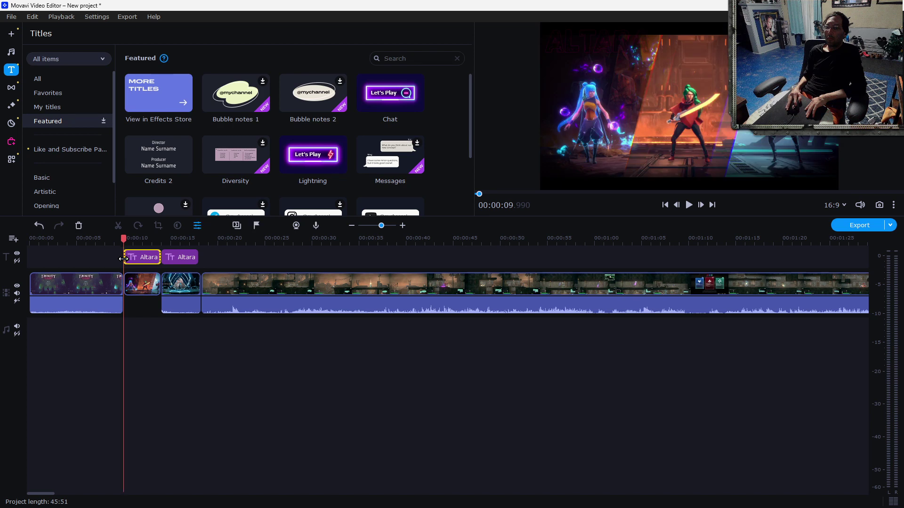
# - Replay the titles, compare their animation speeds and set the second Altara title's speed to 148%
pyautogui.click(676, 205)
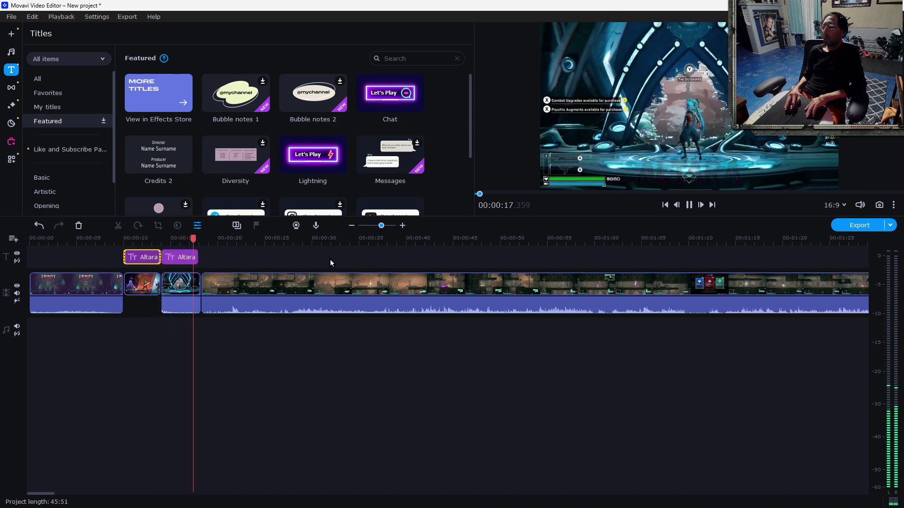
pyautogui.doubleClick(169, 257)
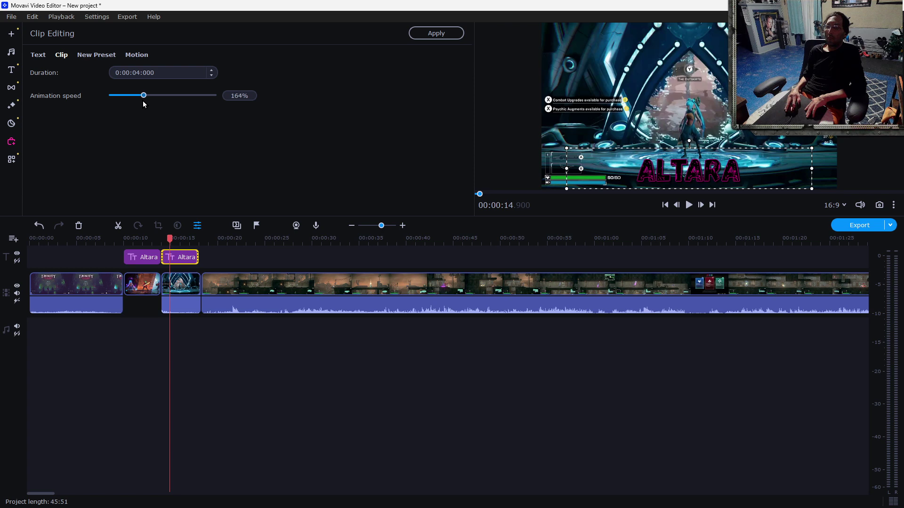
pyautogui.click(160, 237)
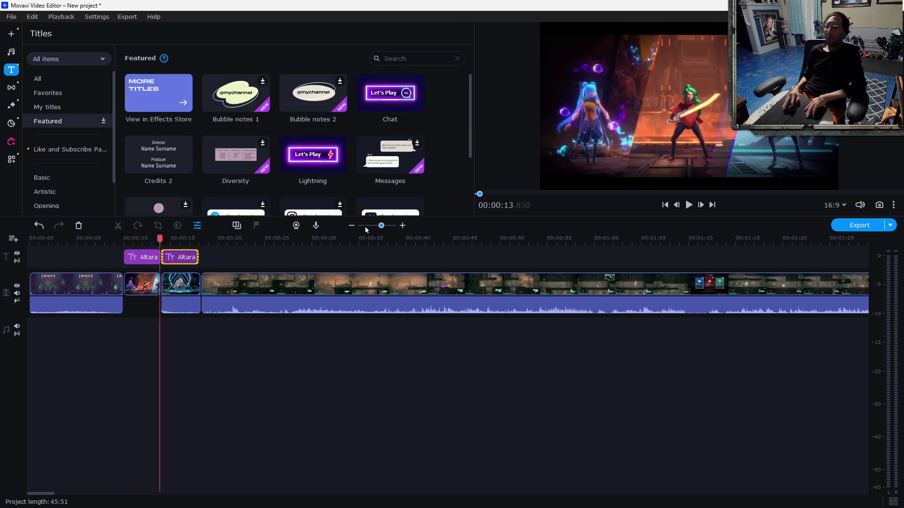
pyautogui.doubleClick(140, 255)
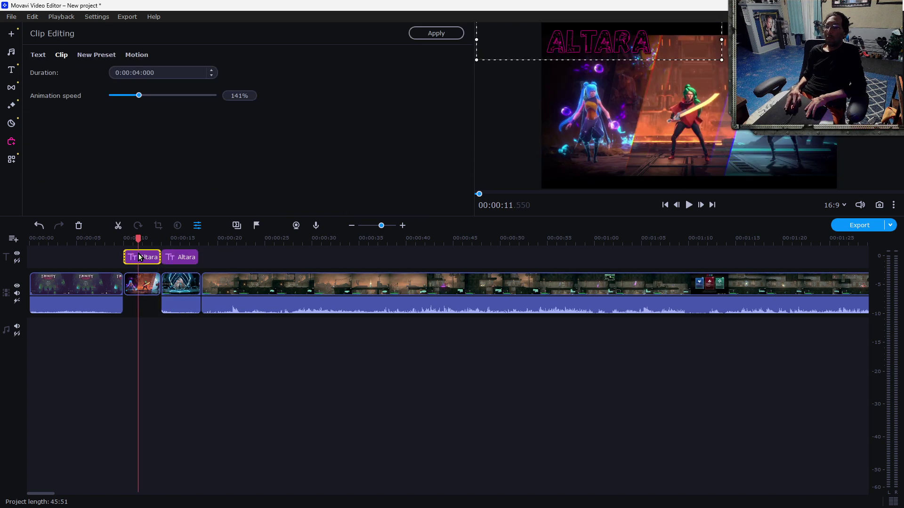
pyautogui.click(181, 257)
pyautogui.moveTo(145, 94); pyautogui.dragTo(143, 94)
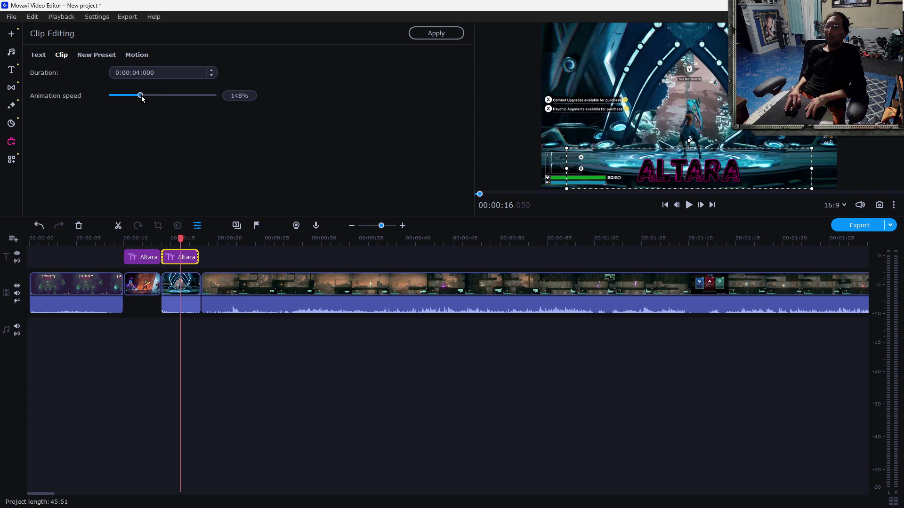
# - Replay the opening to check the animation of both Altara titles
pyautogui.click(156, 239)
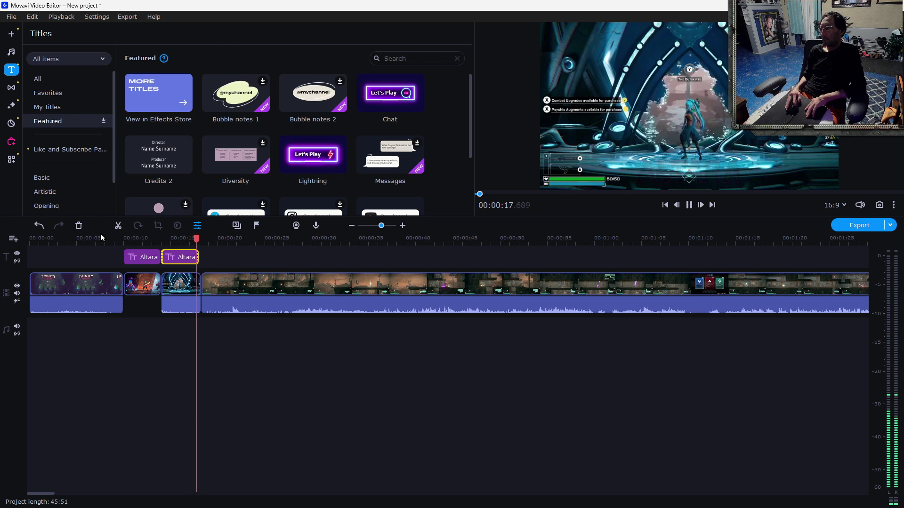
pyautogui.click(157, 239)
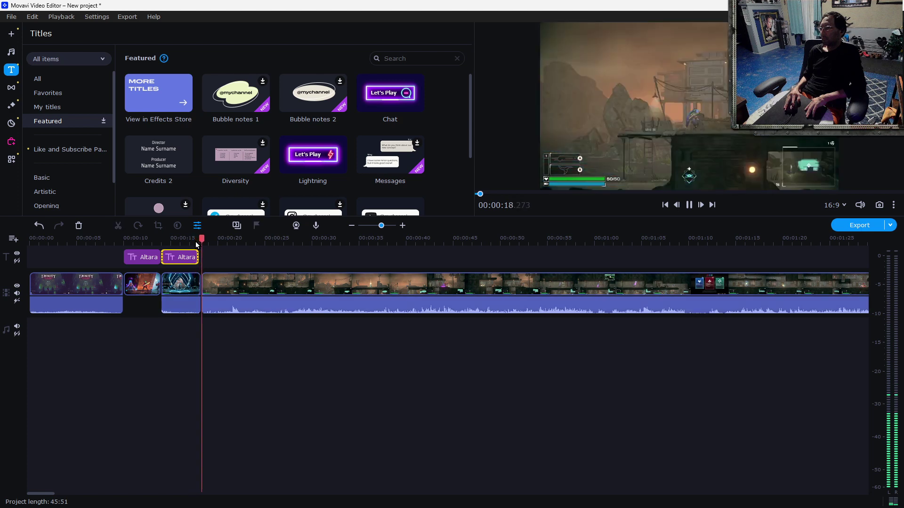
pyautogui.click(115, 238)
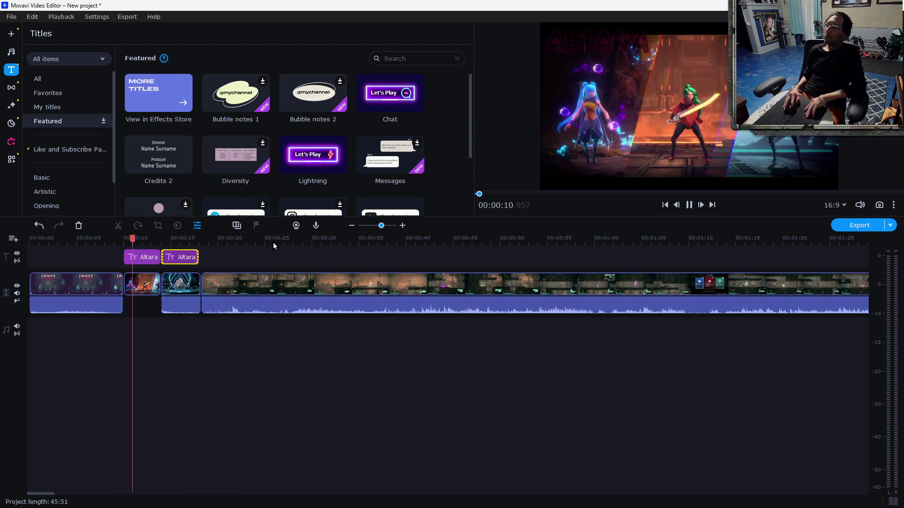
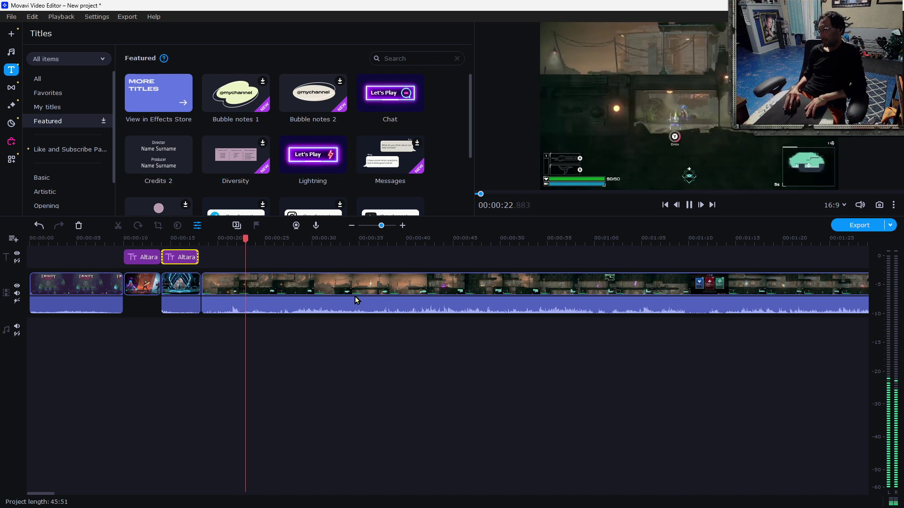
# - Show the whole project on the timeline and play the recording's final seconds
pyautogui.click(351, 226)
pyautogui.click(352, 227)
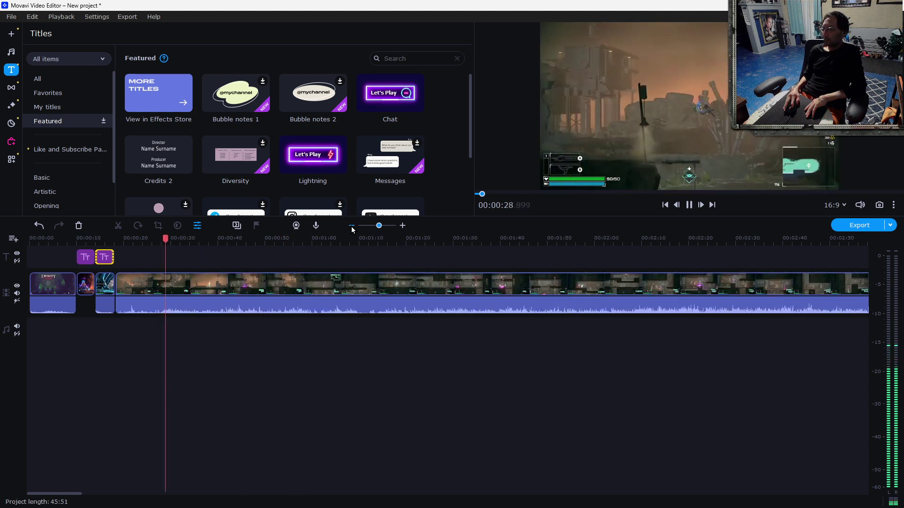
pyautogui.click(351, 227)
pyautogui.click(352, 227)
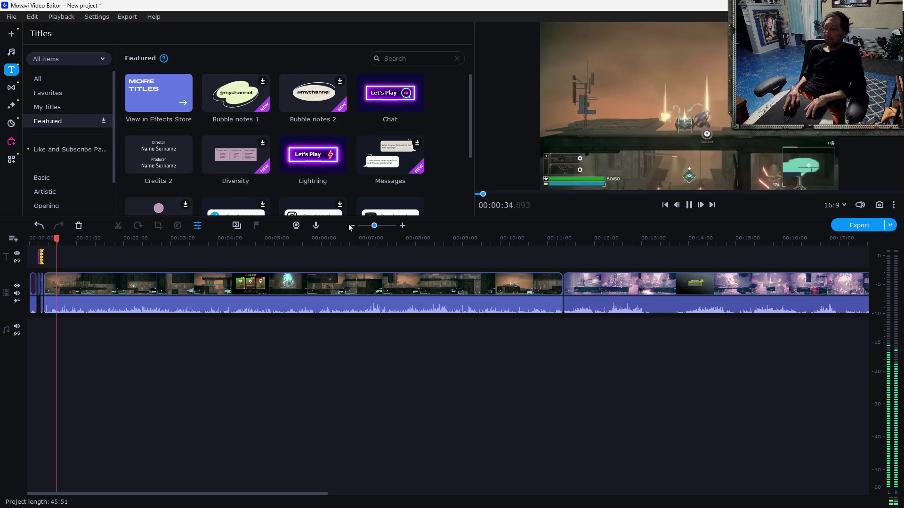
pyautogui.click(351, 225)
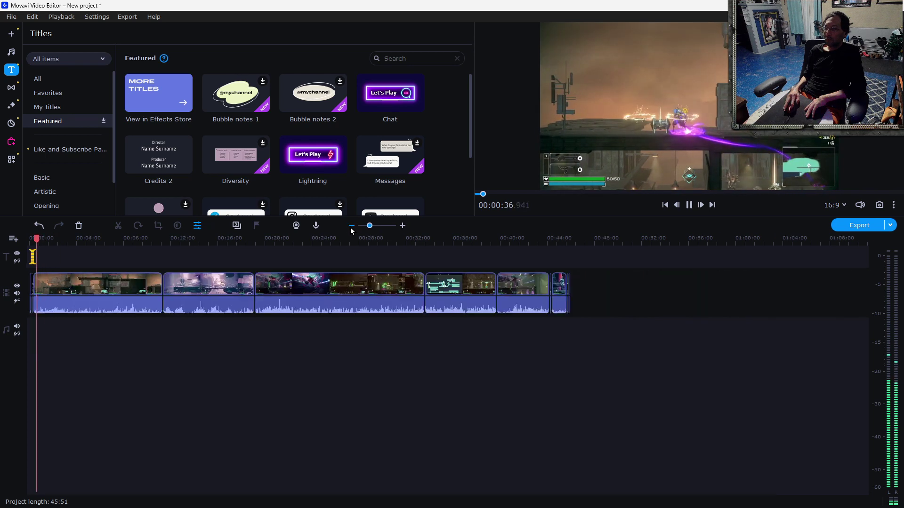
pyautogui.click(459, 240)
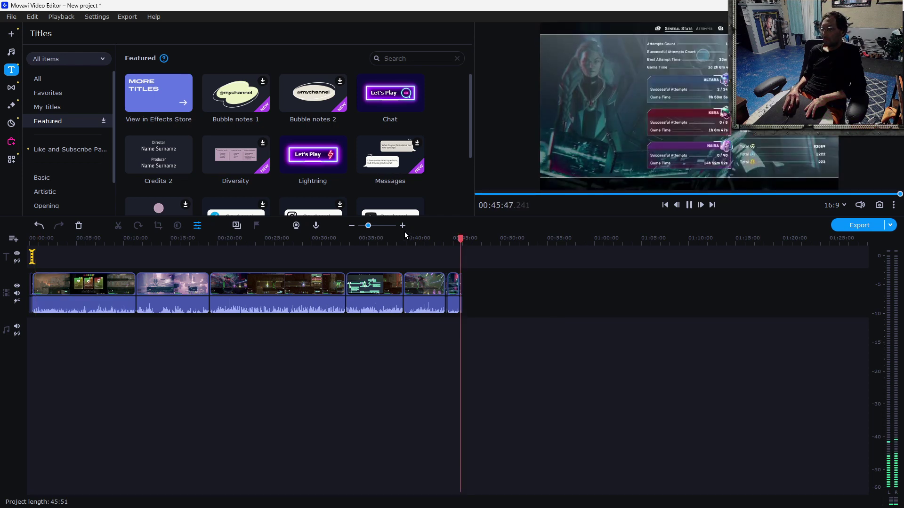
# - Open the desktop's B roll folder and add the Flying Horse cameo video to the video track past the recording's end
pyautogui.moveTo(207, 6); pyautogui.dragTo(239, 82)
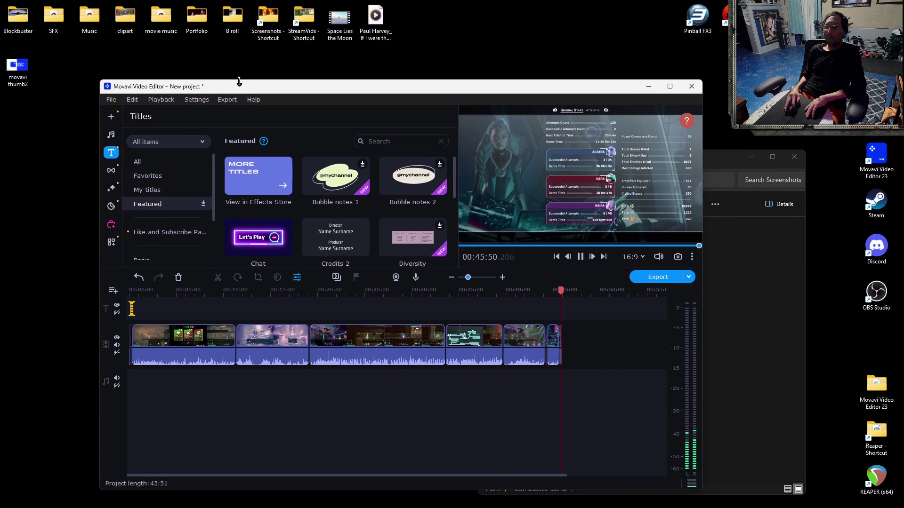
pyautogui.doubleClick(228, 18)
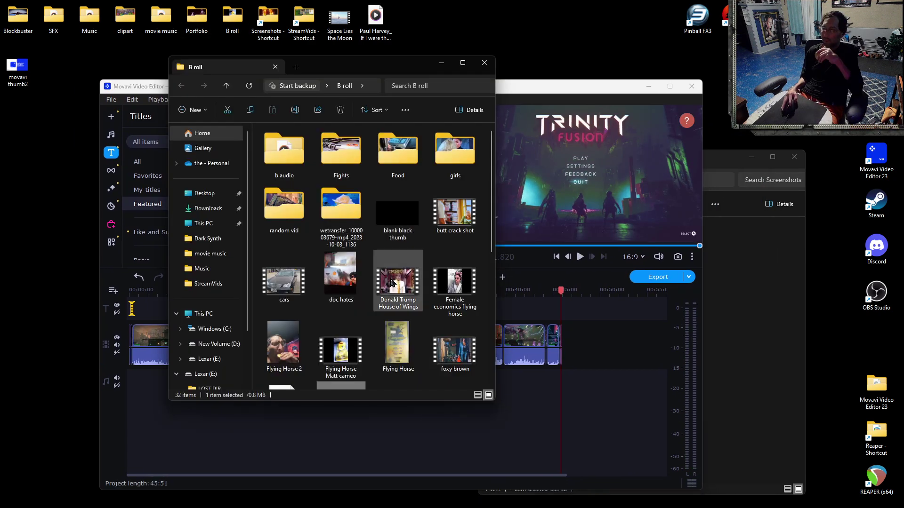
pyautogui.moveTo(344, 350); pyautogui.dragTo(604, 348)
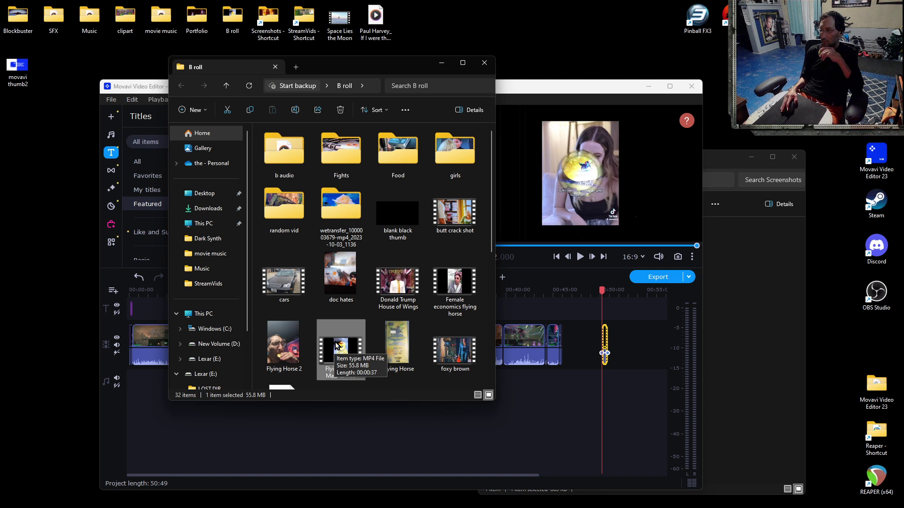
# - Look through the B roll folder's videos and view the Flying Horse cameo clip's footage on the timeline
pyautogui.scroll(-3, 336, 346)
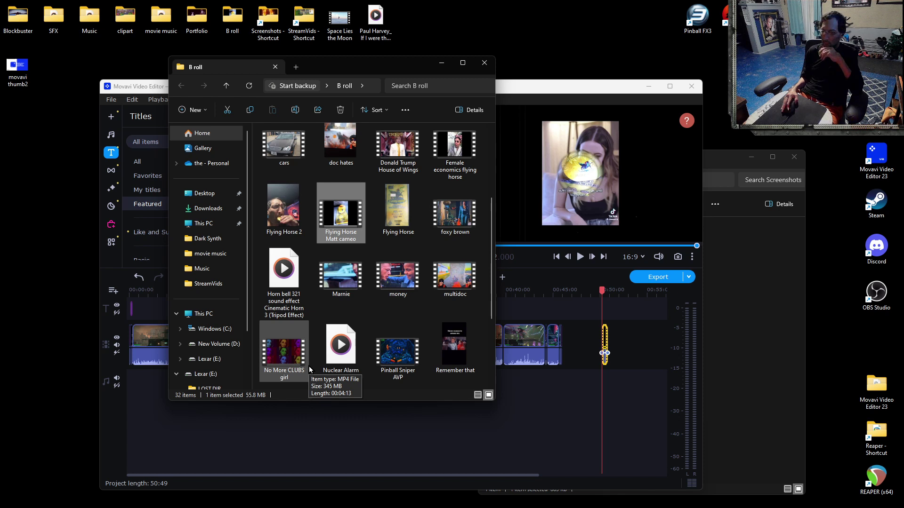
pyautogui.scroll(3, 312, 358)
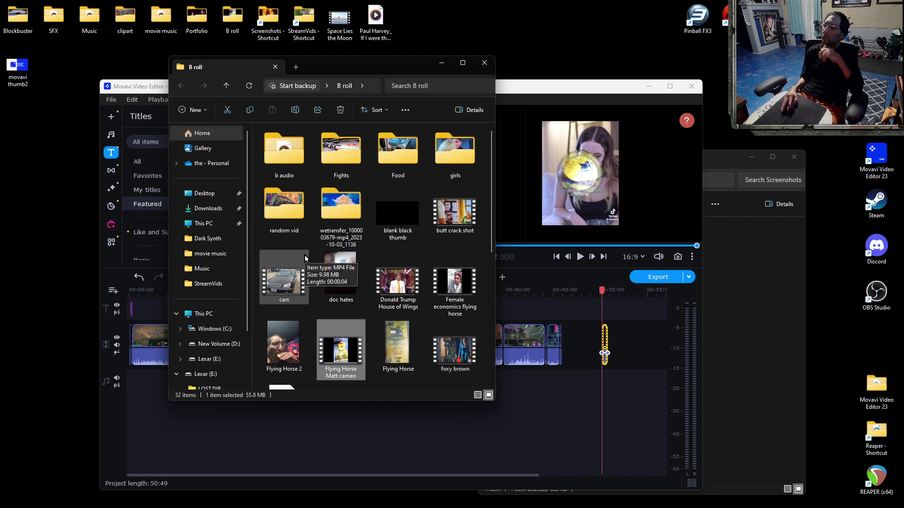
pyautogui.click(604, 291)
pyautogui.moveTo(605, 292); pyautogui.dragTo(603, 292)
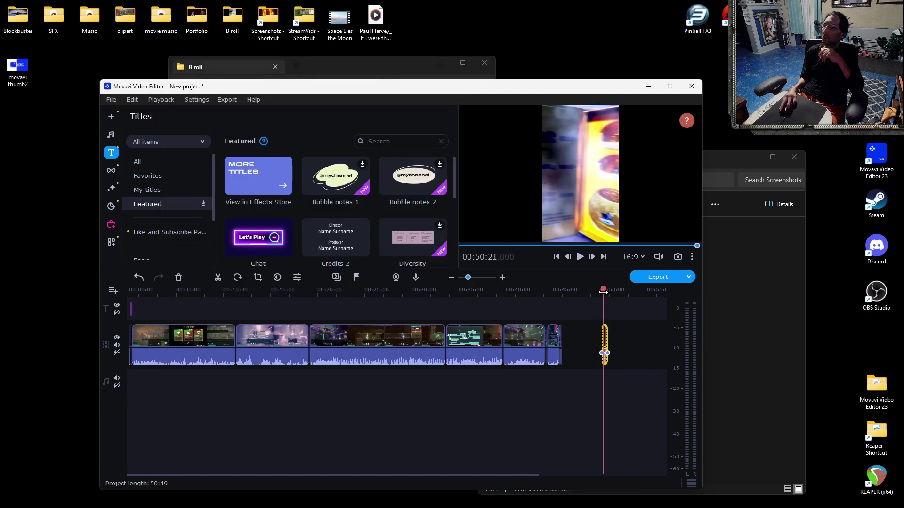
# - Move the Flying Horse cameo clip along the video track so it starts directly at the recording's end
pyautogui.click(502, 277)
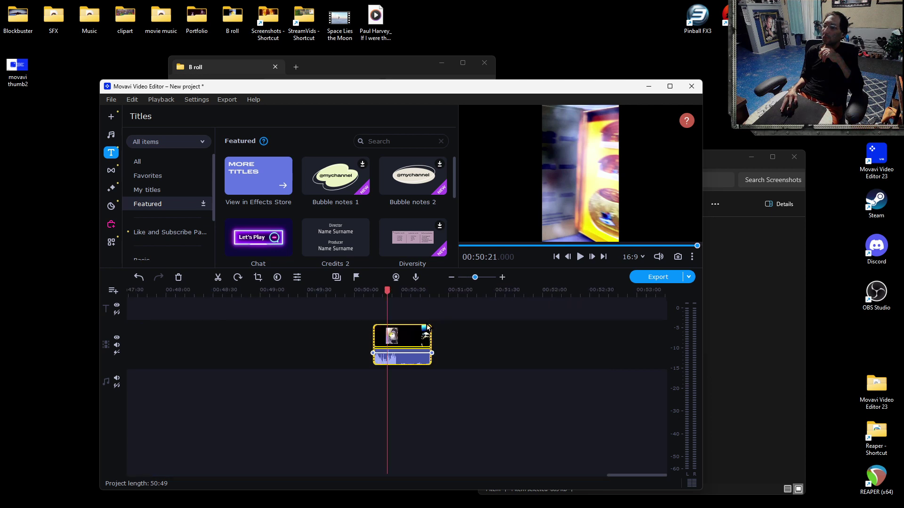
pyautogui.click(502, 278)
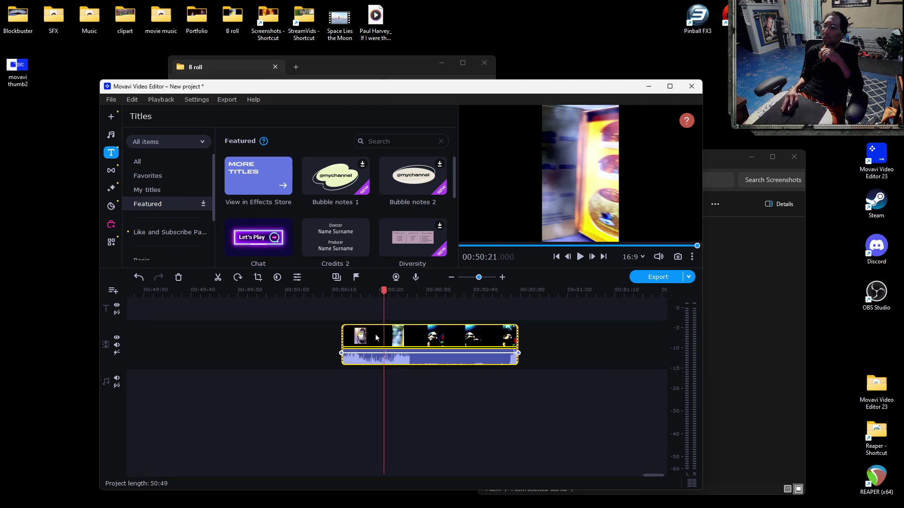
pyautogui.moveTo(342, 336)
pyautogui.mouseDown()
pyautogui.moveTo(371, 341)
pyautogui.moveTo(340, 346)
pyautogui.moveTo(351, 347)
pyautogui.mouseUp()
pyautogui.moveTo(347, 348); pyautogui.dragTo(341, 348)
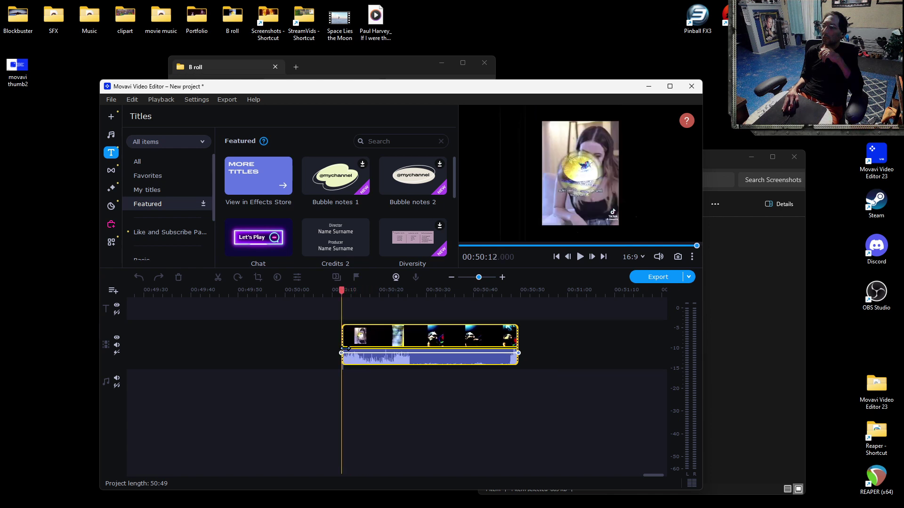
pyautogui.scroll(5, 586, 341)
pyautogui.moveTo(650, 329); pyautogui.dragTo(249, 341)
pyautogui.moveTo(563, 332); pyautogui.dragTo(242, 344)
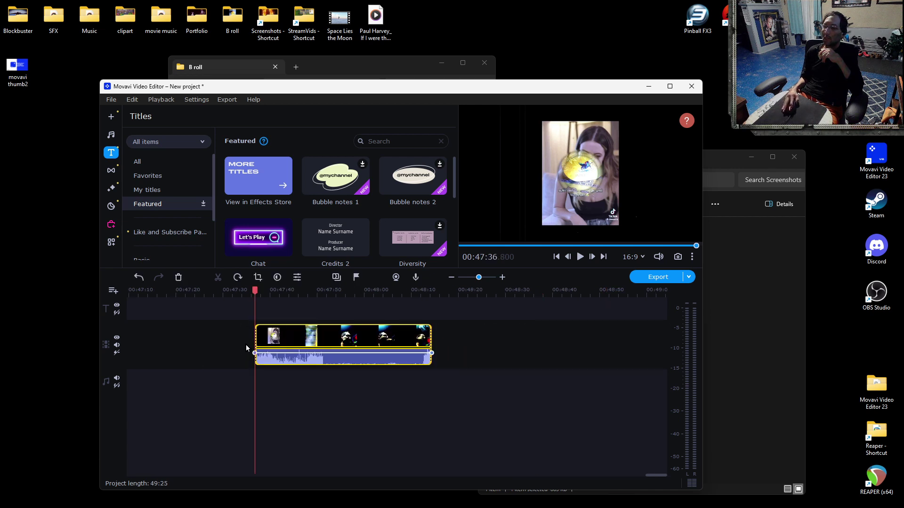
pyautogui.moveTo(552, 332); pyautogui.dragTo(263, 338)
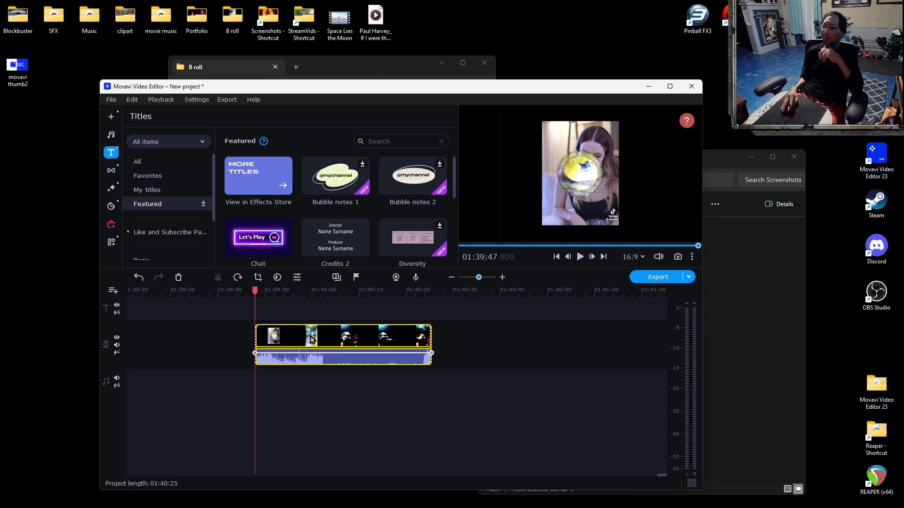
pyautogui.click(451, 277)
pyautogui.click(451, 277)
pyautogui.moveTo(416, 343); pyautogui.dragTo(202, 354)
pyautogui.moveTo(416, 336); pyautogui.dragTo(204, 372)
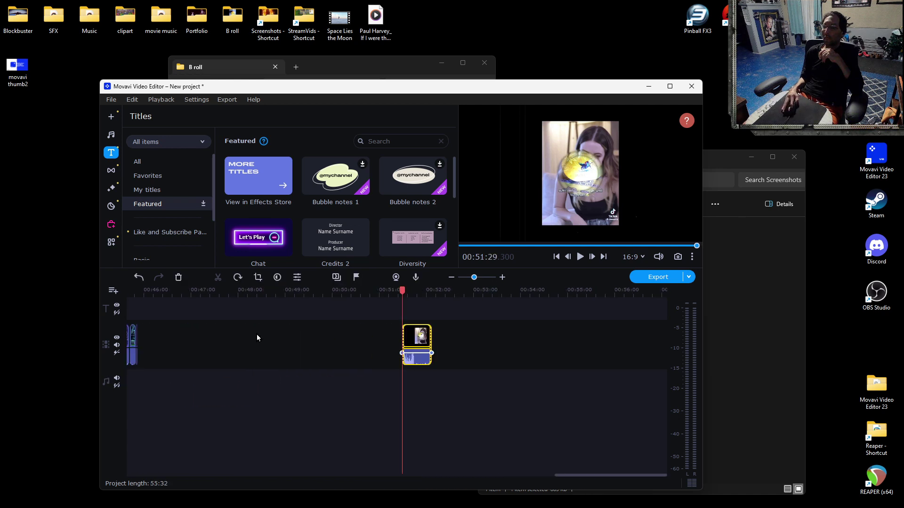
pyautogui.moveTo(410, 333); pyautogui.dragTo(150, 334)
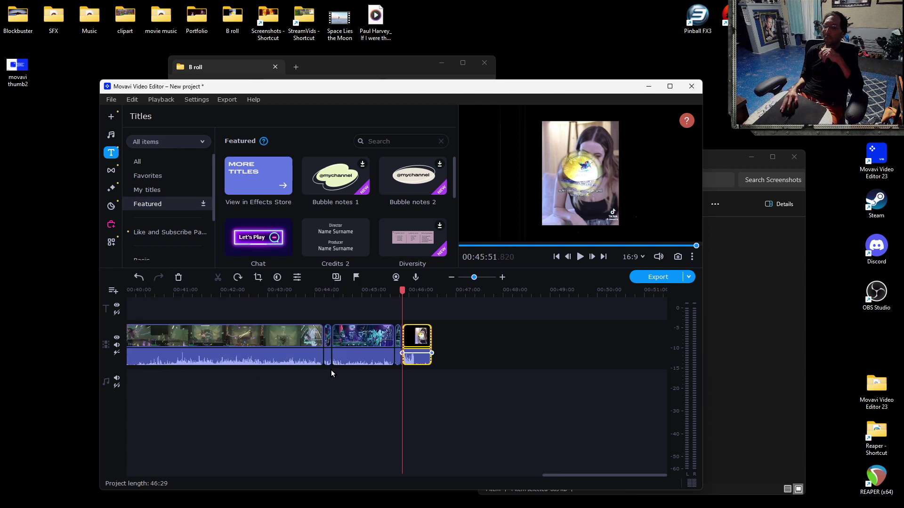
# - Scrub through the Flying Horse cameo clip and play part of its final section
pyautogui.click(502, 278)
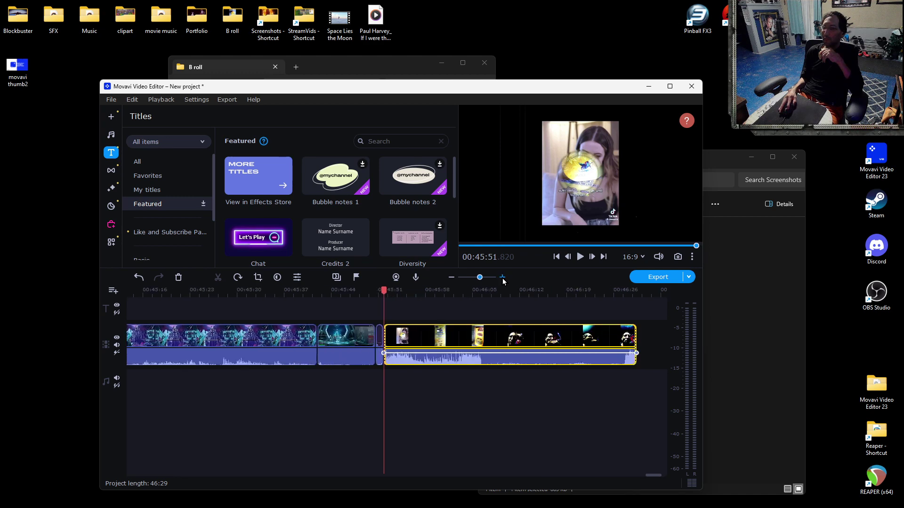
pyautogui.click(503, 277)
pyautogui.moveTo(373, 295); pyautogui.dragTo(529, 319)
pyautogui.hscroll(3, 413, 378)
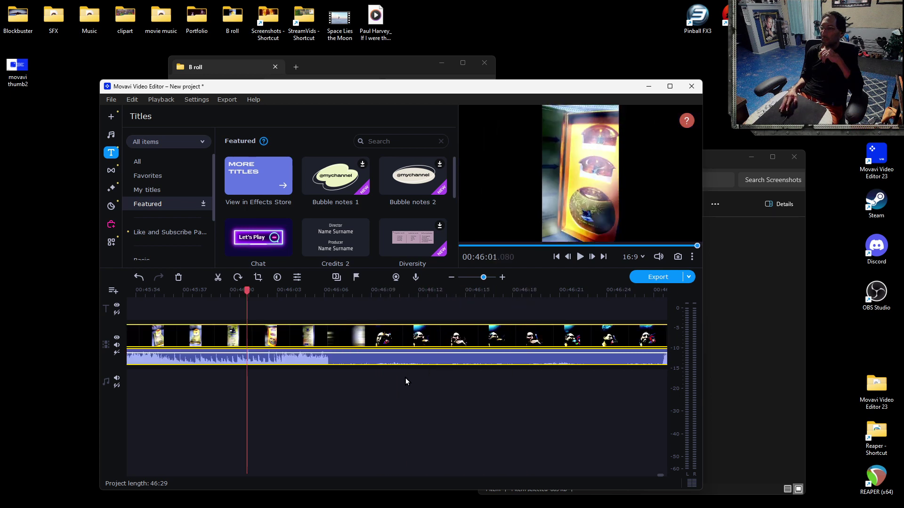
pyautogui.moveTo(251, 291); pyautogui.dragTo(600, 292)
pyautogui.hscroll(3, 558, 341)
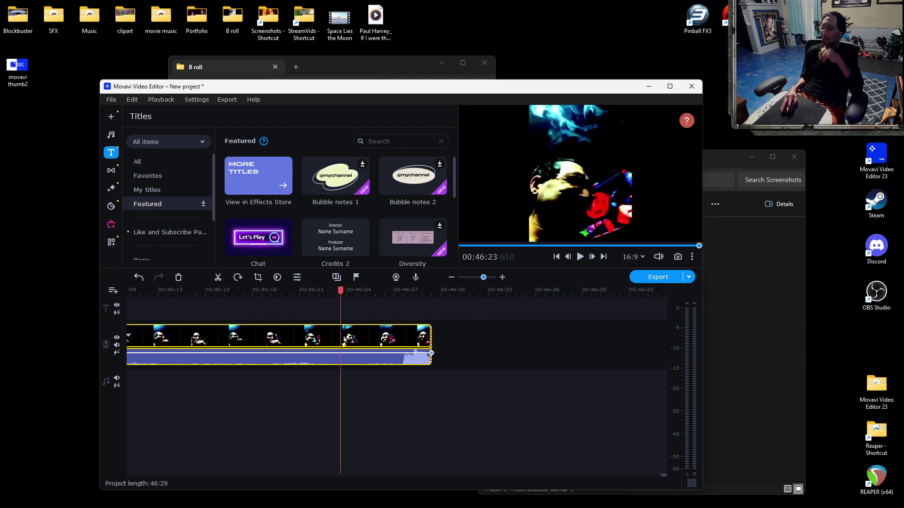
pyautogui.moveTo(337, 292); pyautogui.dragTo(395, 311)
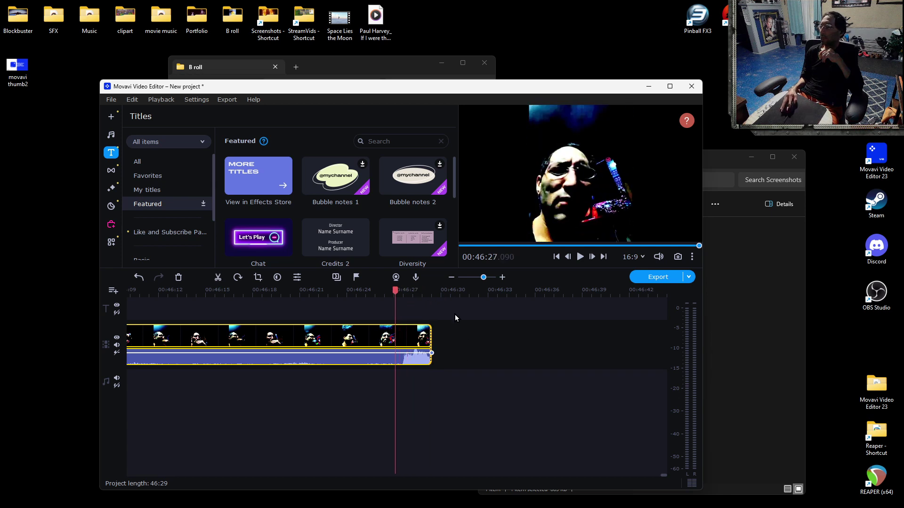
pyautogui.click(579, 256)
pyautogui.click(265, 291)
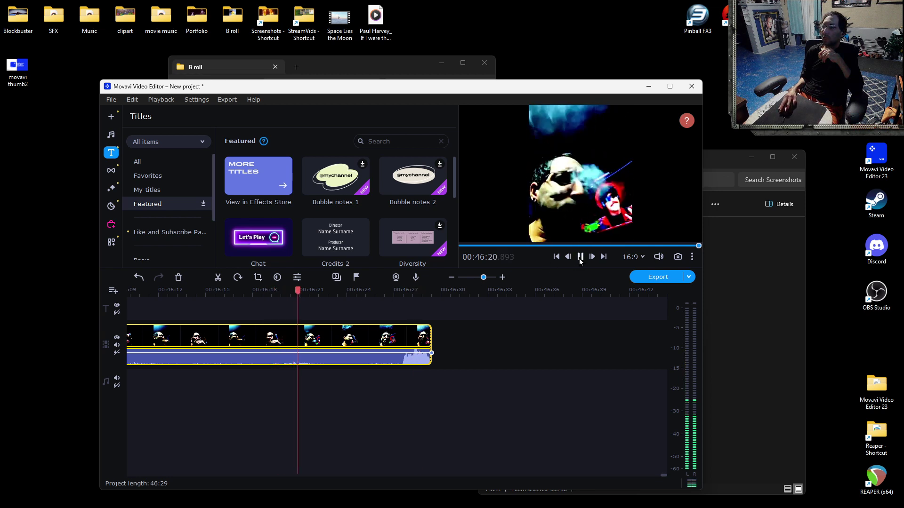
pyautogui.click(580, 258)
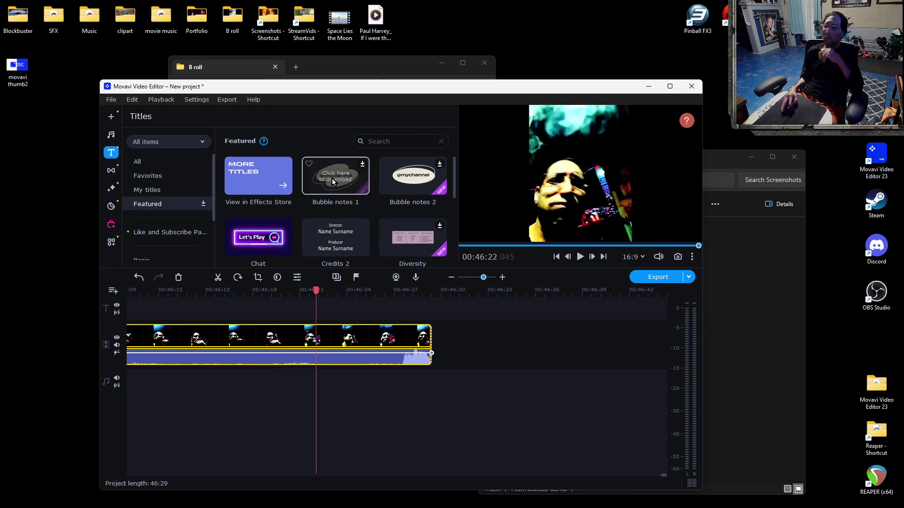
# - Switch to Chrome, open the WeTransfer e-mail about 1000004471.mp4 in Gmail and download the three transferred files
pyautogui.click(318, 62)
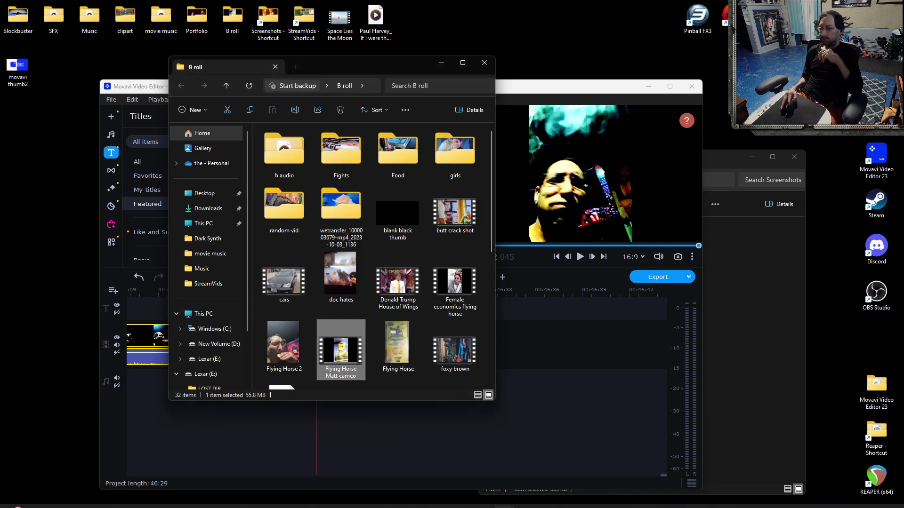
pyautogui.moveTo(556, 500)
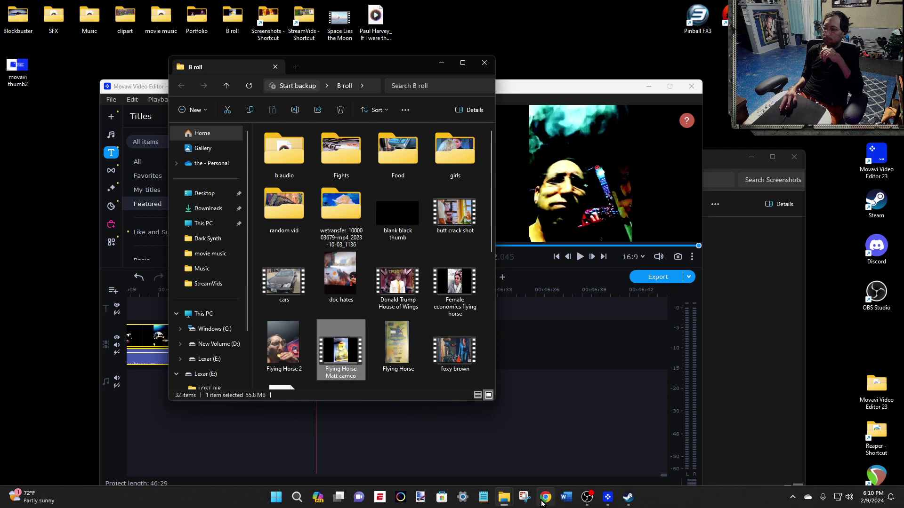
pyautogui.click(543, 499)
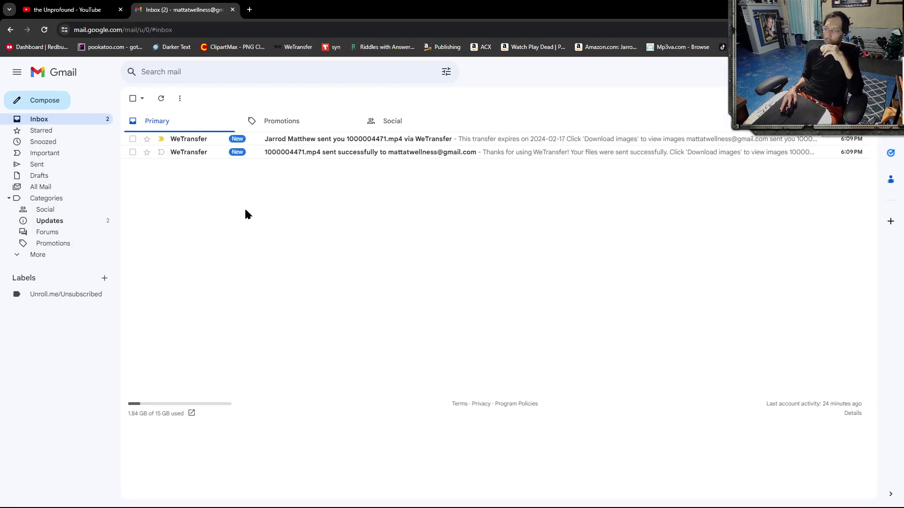
pyautogui.click(303, 139)
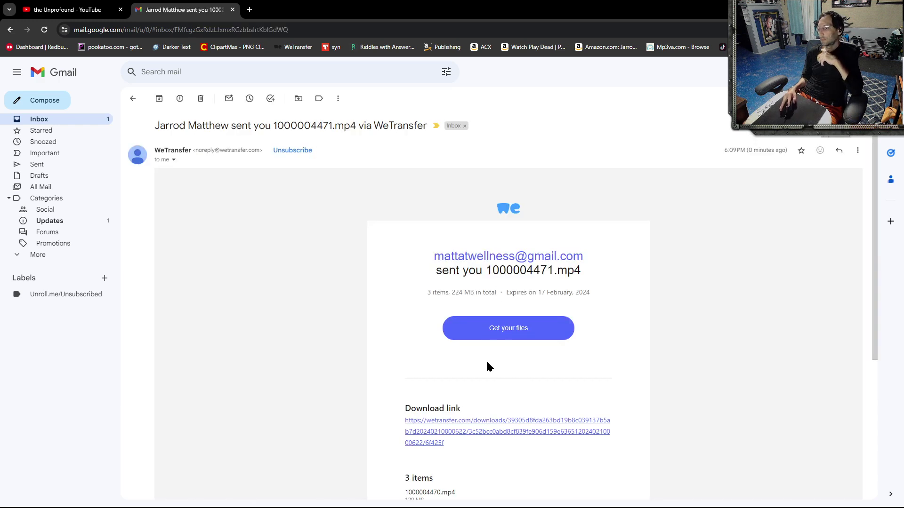
pyautogui.click(473, 420)
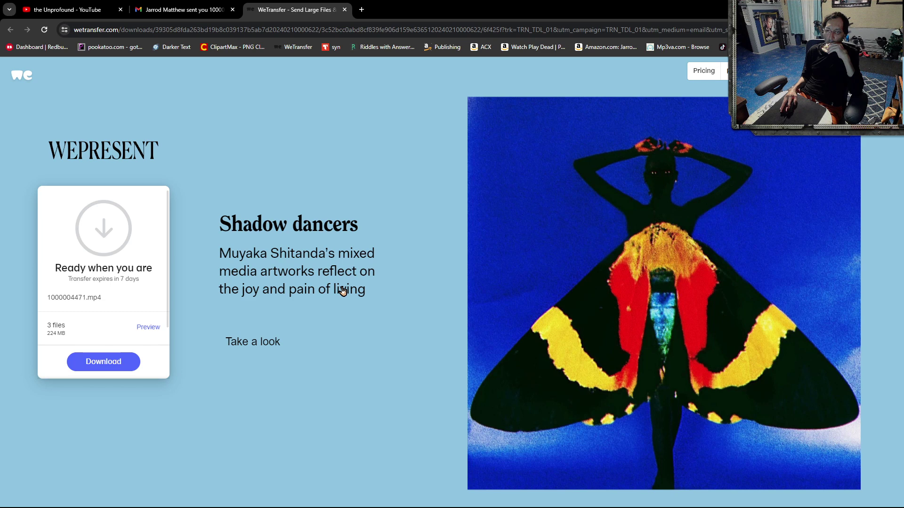
pyautogui.click(105, 362)
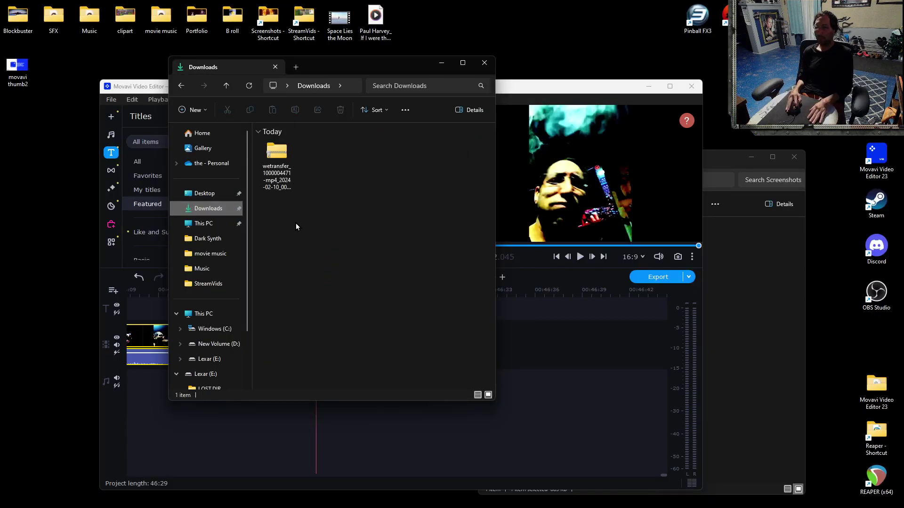
# - Open the WeTransfer archive in Downloads and copy all three of its MP4 videos to the desktop
pyautogui.moveTo(277, 155); pyautogui.dragTo(262, 175)
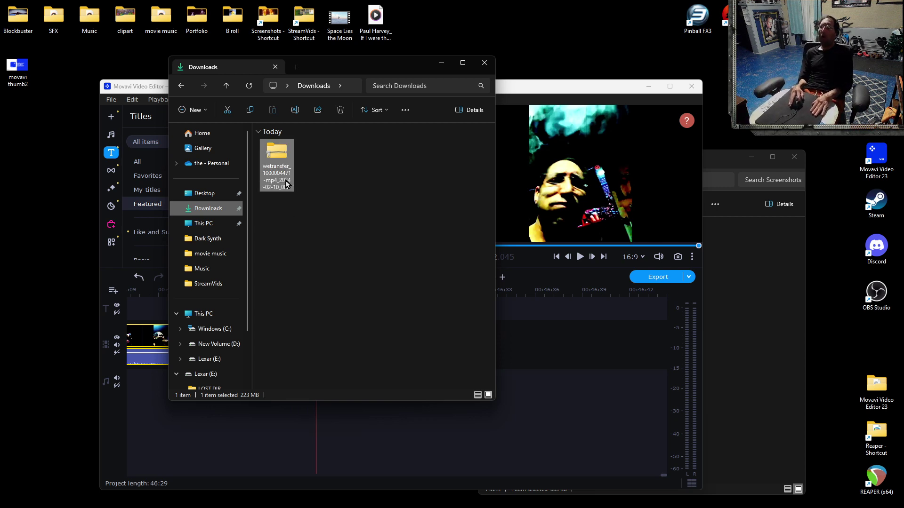
pyautogui.doubleClick(273, 169)
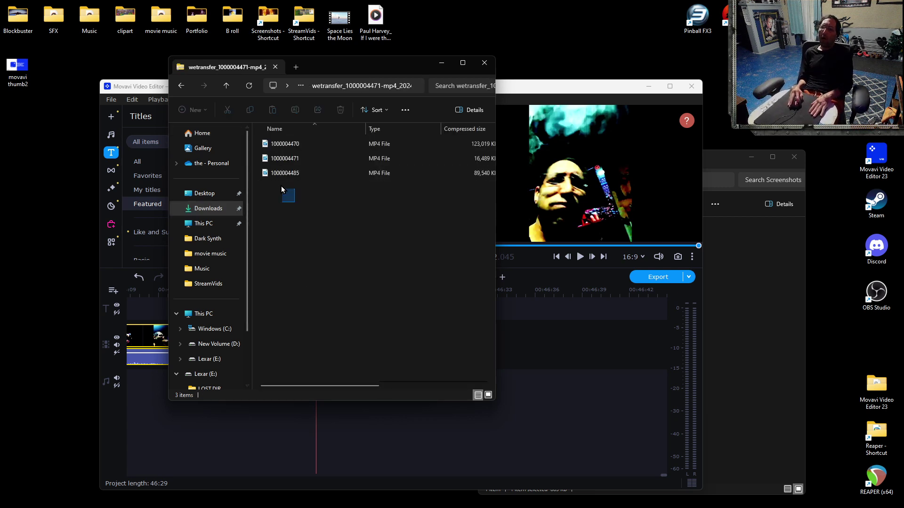
pyautogui.hotkey('ctrl', 'a')
pyautogui.moveTo(277, 174); pyautogui.dragTo(45, 170)
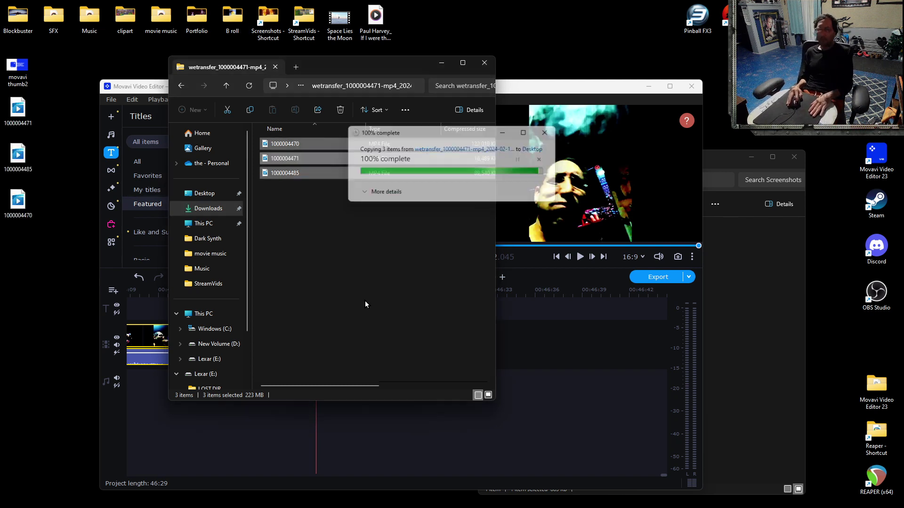
# - Delete the WeTransfer archive from Downloads and close the folder window
pyautogui.click(225, 86)
pyautogui.click(340, 110)
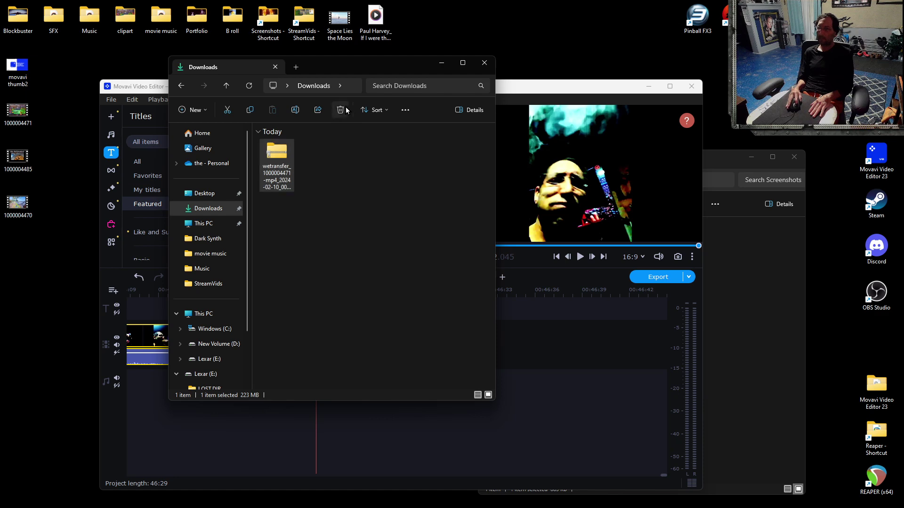
pyautogui.click(485, 68)
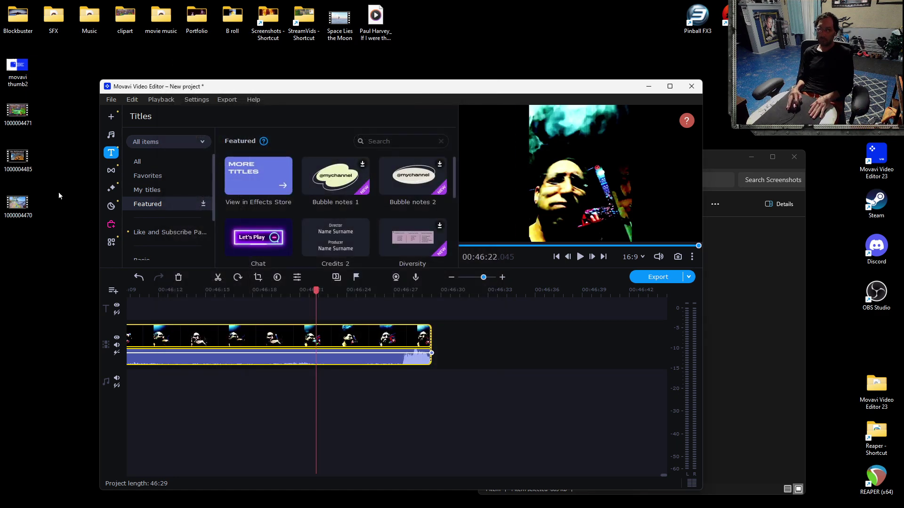
pyautogui.doubleClick(14, 117)
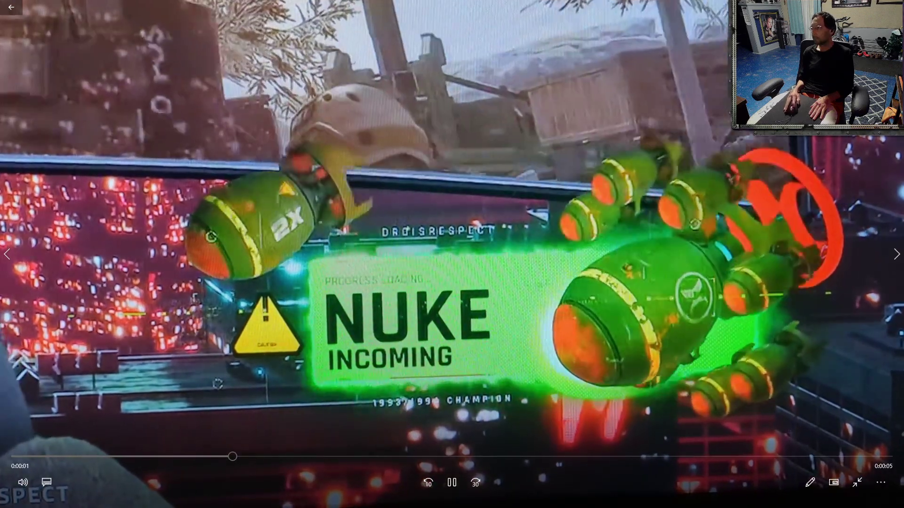
pyautogui.hotkey('alt', 'F4')
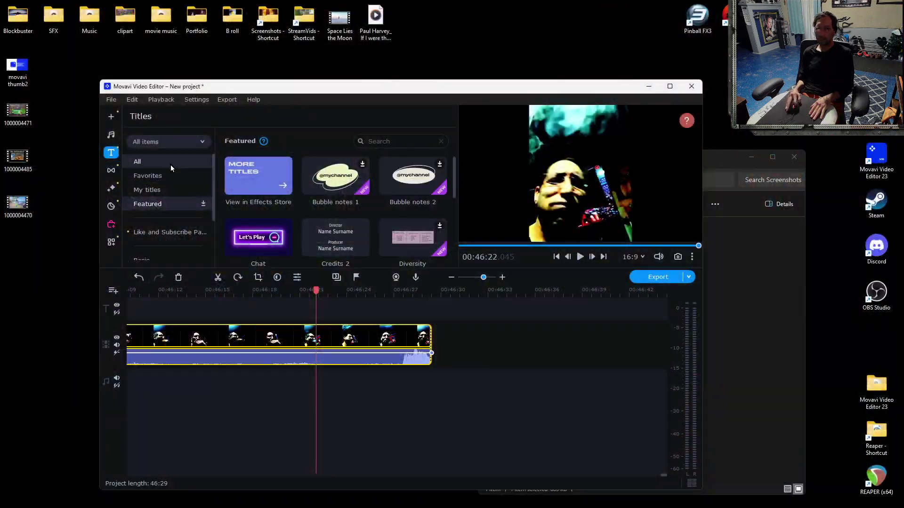
pyautogui.doubleClick(18, 203)
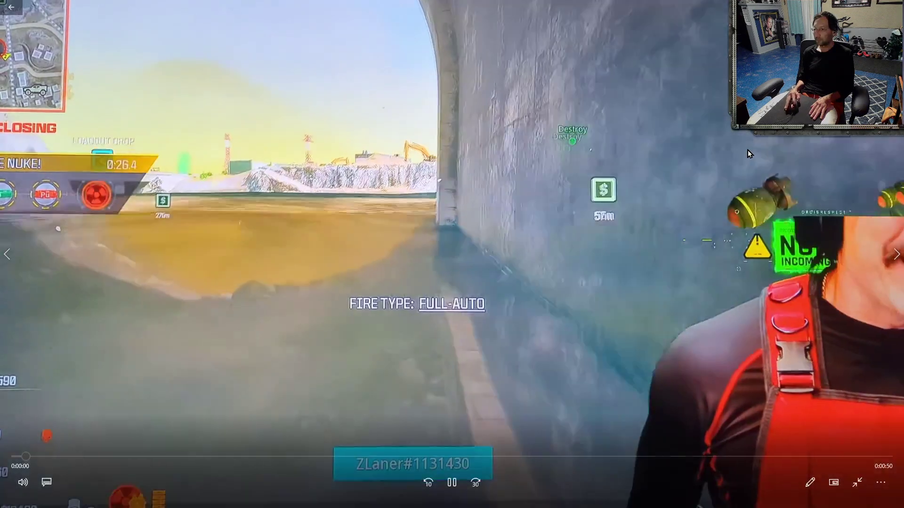
pyautogui.hotkey('alt', 'F4')
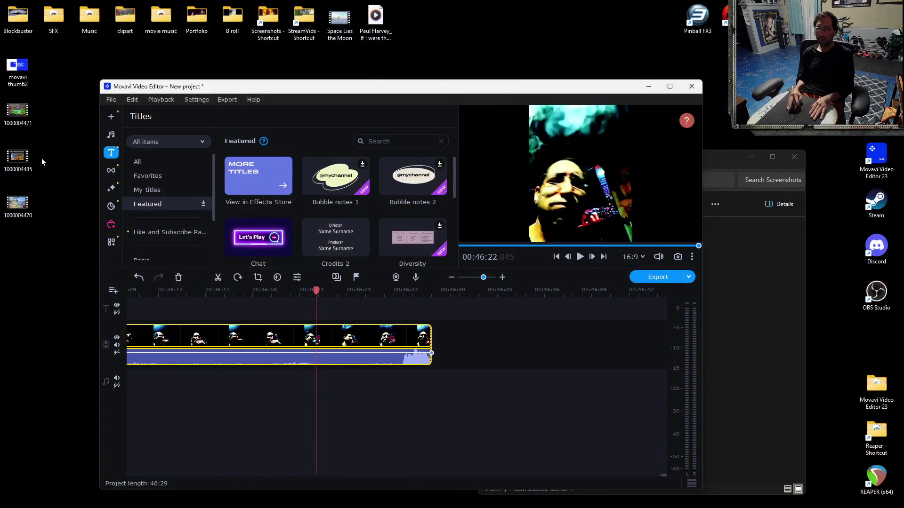
pyautogui.doubleClick(18, 157)
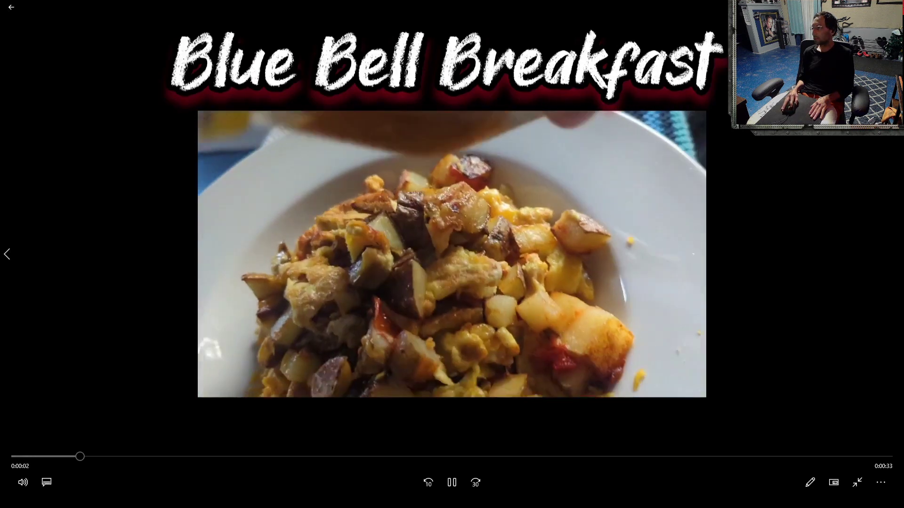
pyautogui.hotkey('alt', 'F4')
pyautogui.moveTo(18, 202)
pyautogui.mouseDown()
pyautogui.moveTo(443, 373)
pyautogui.moveTo(468, 372)
pyautogui.moveTo(226, 375)
pyautogui.moveTo(449, 385)
pyautogui.moveTo(429, 382)
pyautogui.mouseUp()
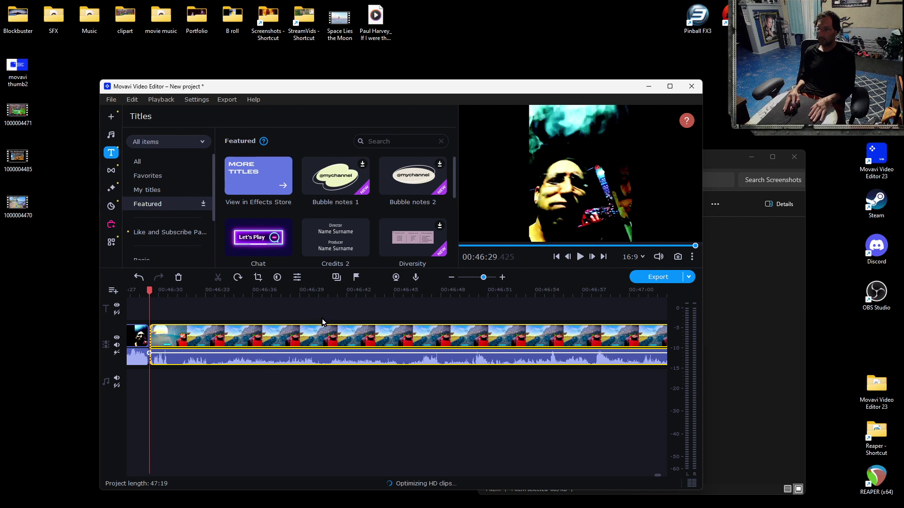
pyautogui.click(452, 278)
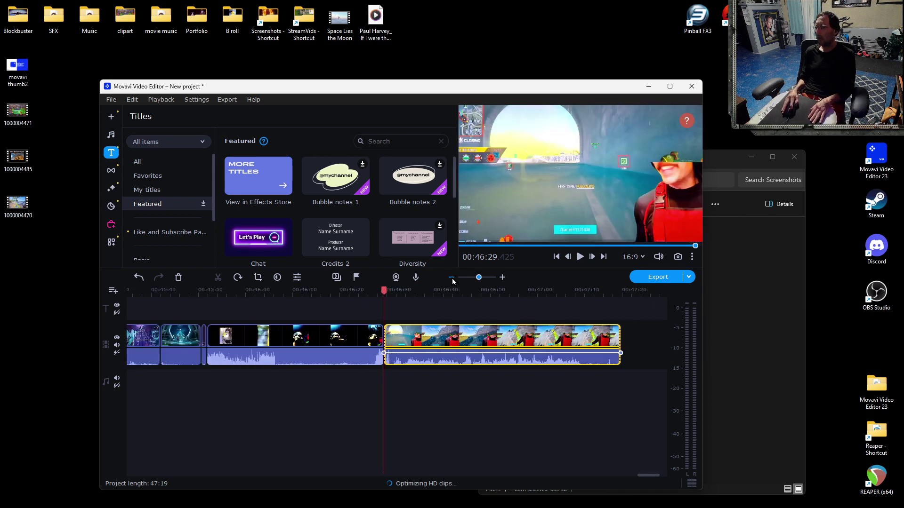
pyautogui.click(451, 278)
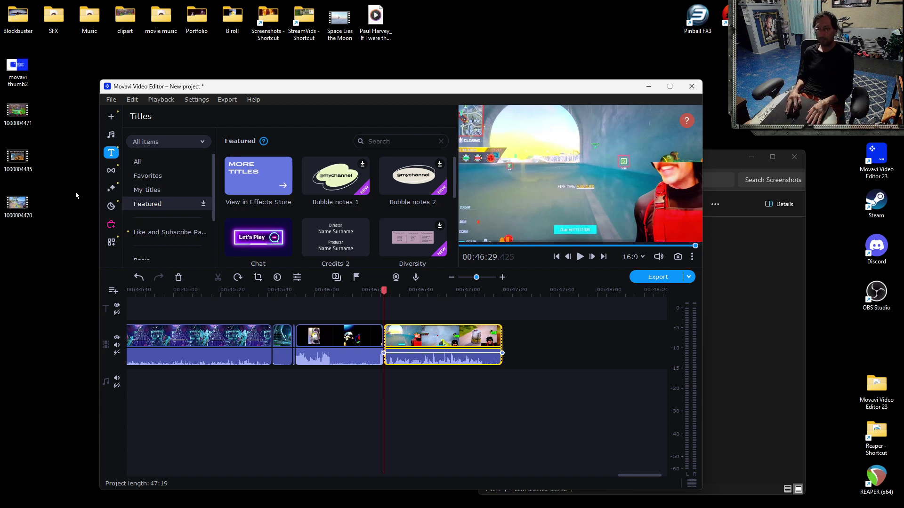
pyautogui.moveTo(15, 160); pyautogui.dragTo(351, 372)
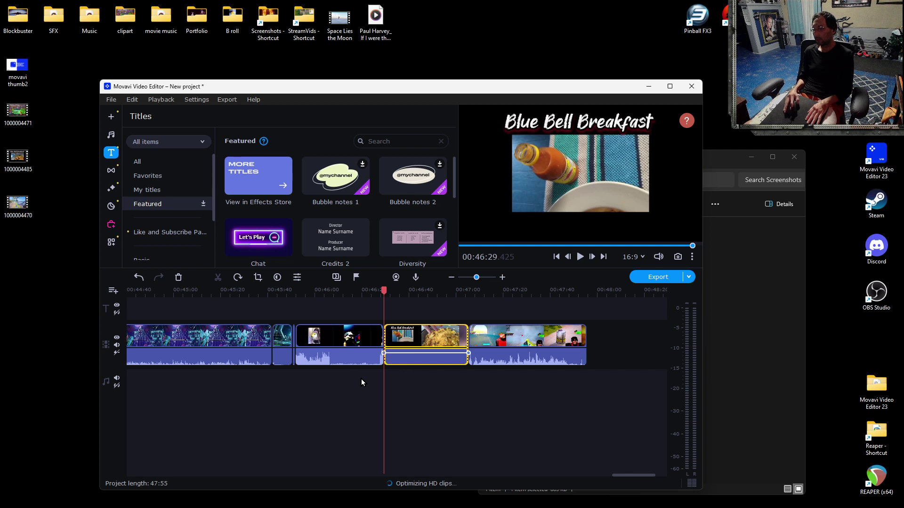
pyautogui.moveTo(384, 291); pyautogui.dragTo(380, 295)
# - Add Glitch 2 transitions from the favorites at the start and end of the Flying Horse cameo clip
pyautogui.click(112, 171)
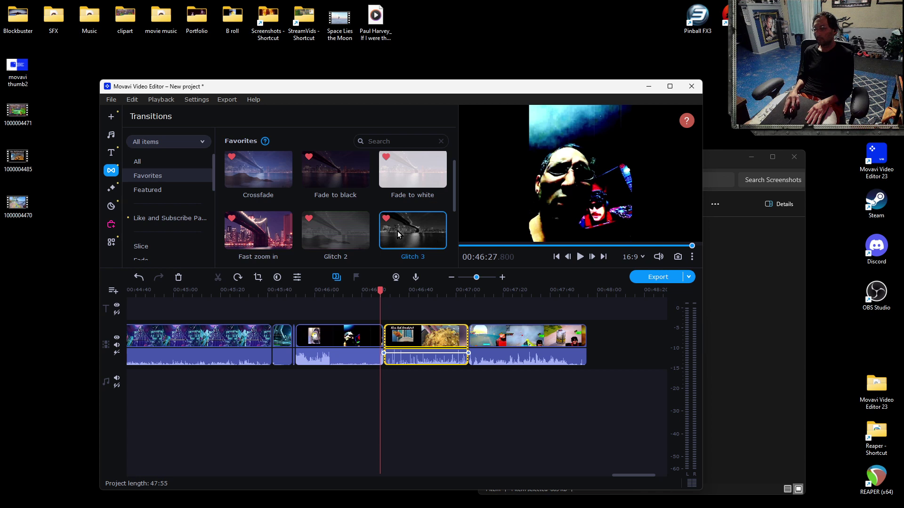
pyautogui.moveTo(410, 235); pyautogui.dragTo(395, 224)
pyautogui.moveTo(340, 233); pyautogui.dragTo(386, 298)
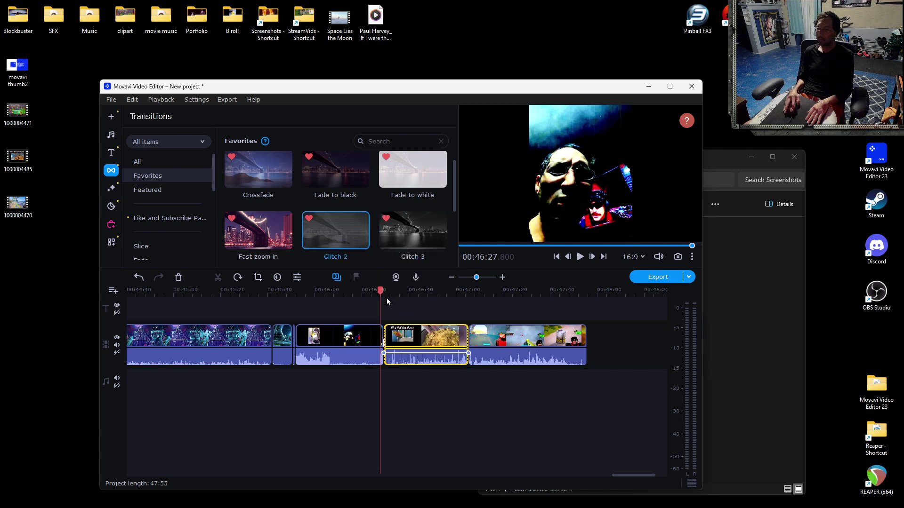
pyautogui.moveTo(408, 233)
pyautogui.mouseDown()
pyautogui.moveTo(392, 252)
pyautogui.moveTo(357, 233)
pyautogui.moveTo(285, 309)
pyautogui.moveTo(304, 347)
pyautogui.mouseUp()
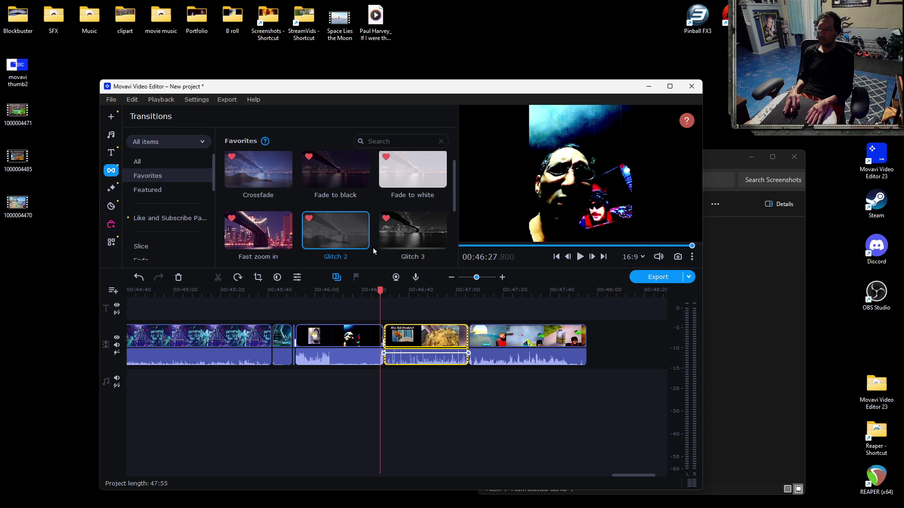
# - Try adding a Glitch transition between the Blue Bell Breakfast clip and the final gameplay clip
pyautogui.click(502, 277)
pyautogui.moveTo(411, 258); pyautogui.dragTo(515, 299)
pyautogui.hscroll(5, 376, 316)
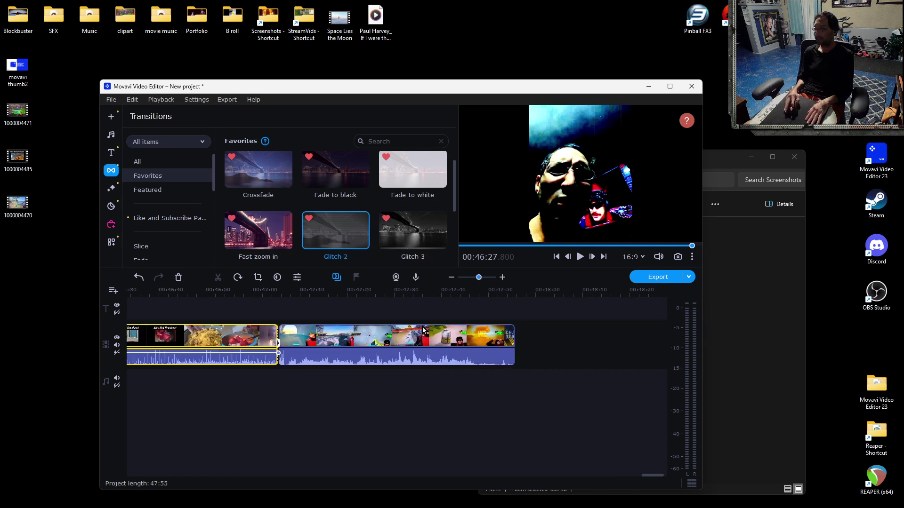
# - Play through the final gameplay clip and apply the Magic Enhance color adjustment preset to it
pyautogui.click(320, 335)
pyautogui.click(283, 335)
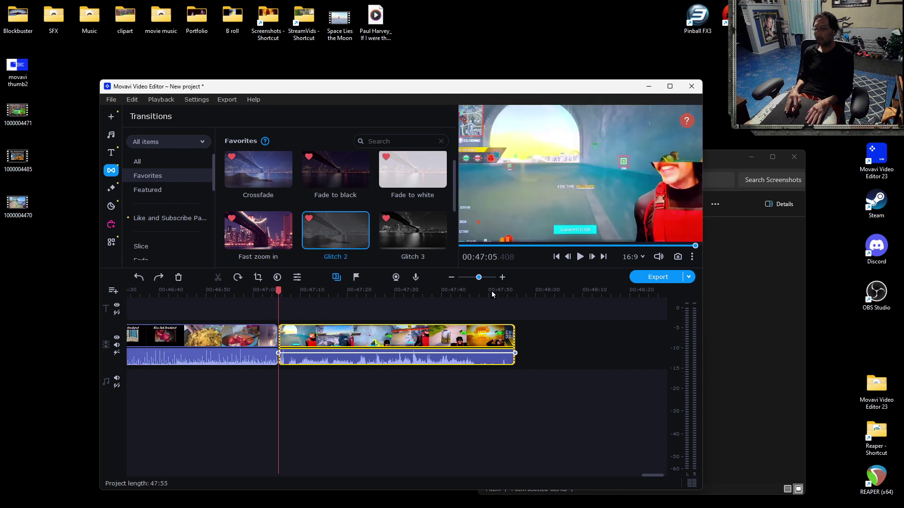
pyautogui.click(579, 258)
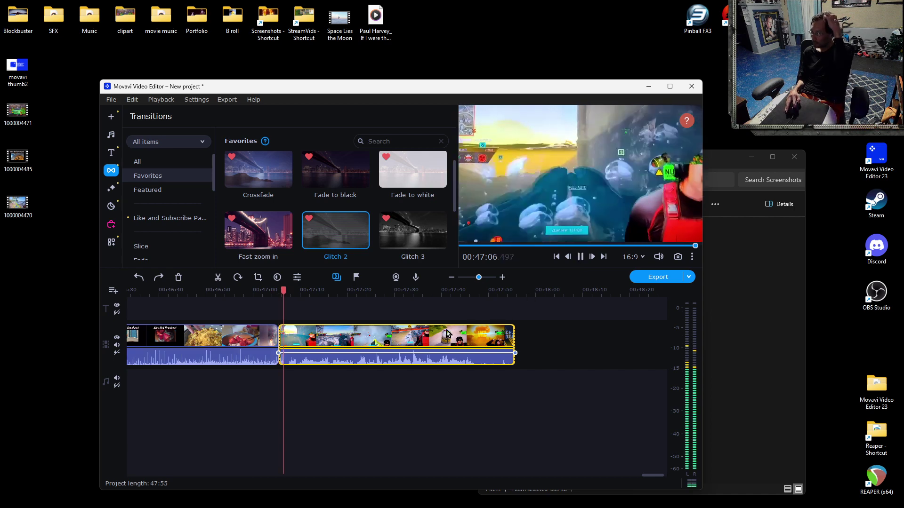
pyautogui.click(360, 292)
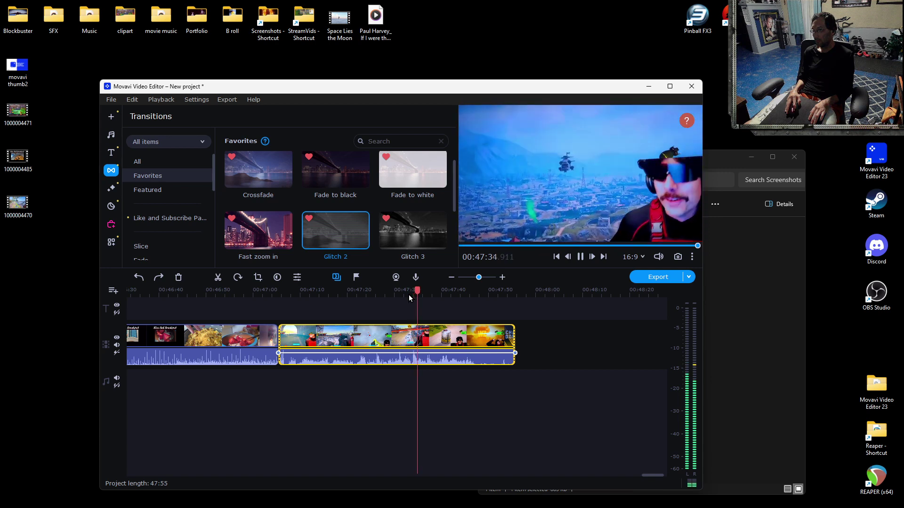
pyautogui.click(111, 242)
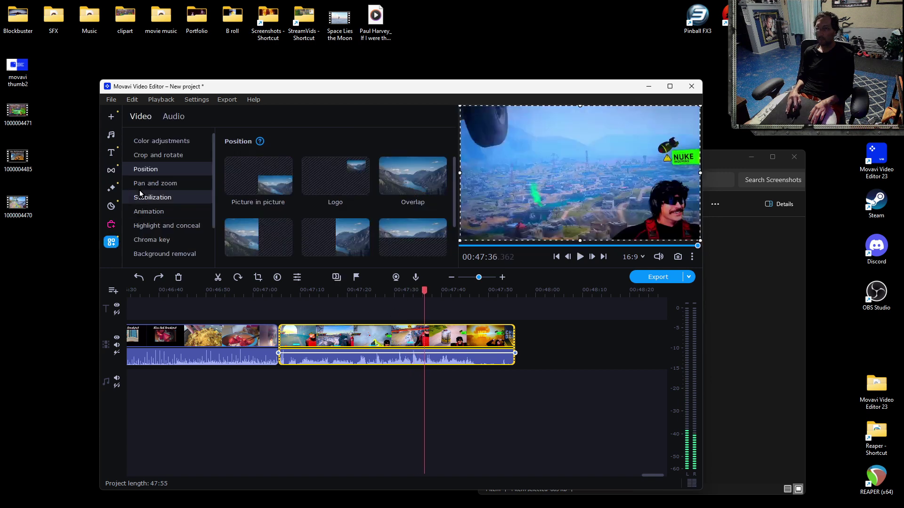
pyautogui.click(153, 147)
pyautogui.scroll(-1, 297, 233)
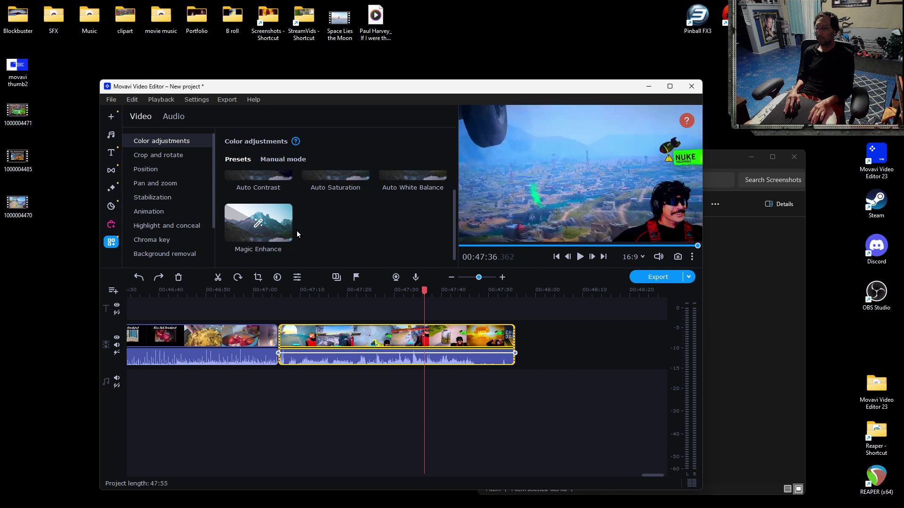
pyautogui.moveTo(256, 222); pyautogui.dragTo(367, 335)
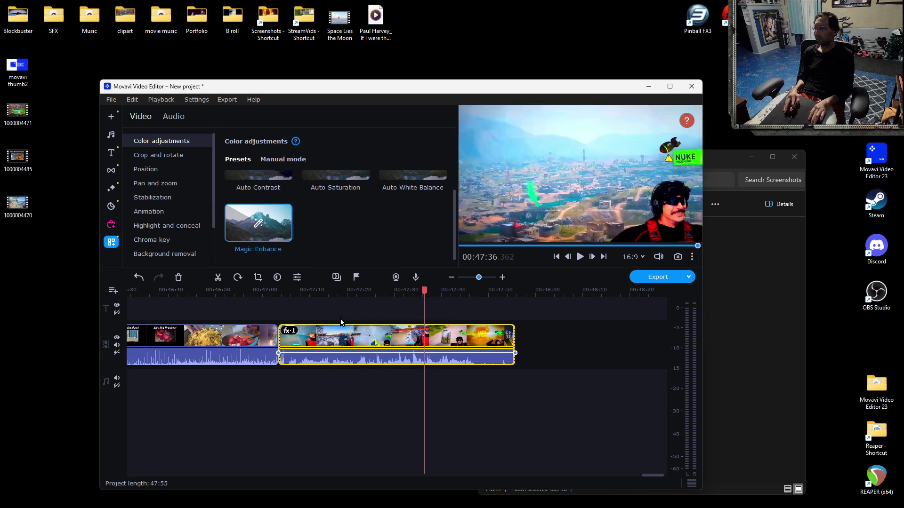
# - Apply the Magic Enhance color adjustment preset to the Blue Bell Breakfast clip and check its picture
pyautogui.hscroll(-3, 319, 334)
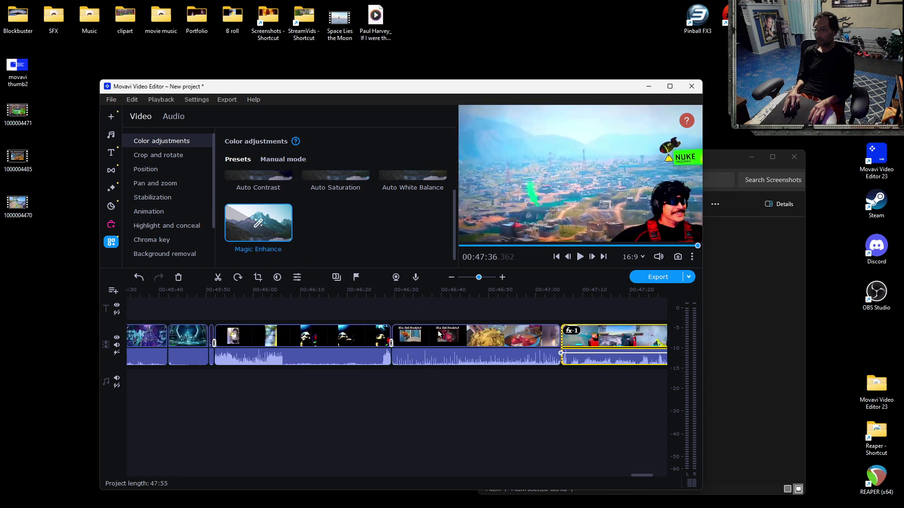
pyautogui.moveTo(423, 291)
pyautogui.mouseDown()
pyautogui.moveTo(476, 294)
pyautogui.moveTo(422, 301)
pyautogui.mouseUp()
pyautogui.moveTo(246, 230); pyautogui.dragTo(453, 338)
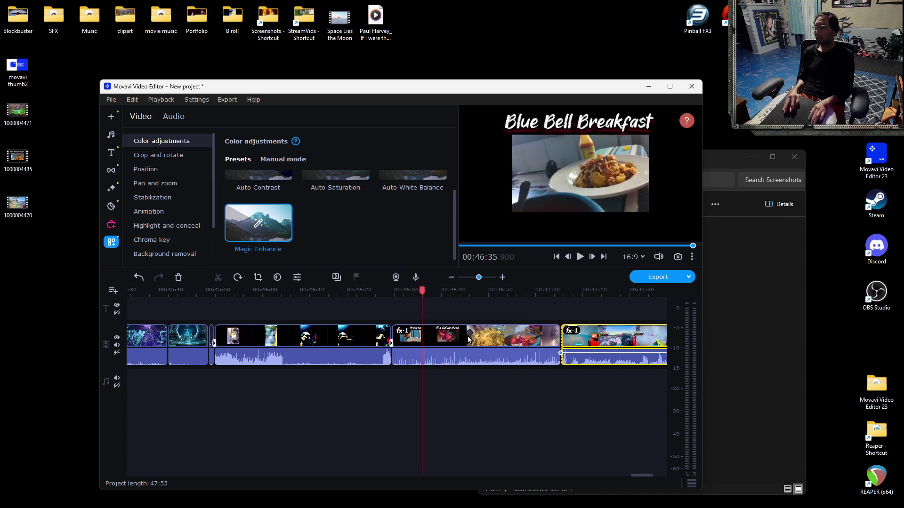
pyautogui.moveTo(436, 291); pyautogui.dragTo(424, 290)
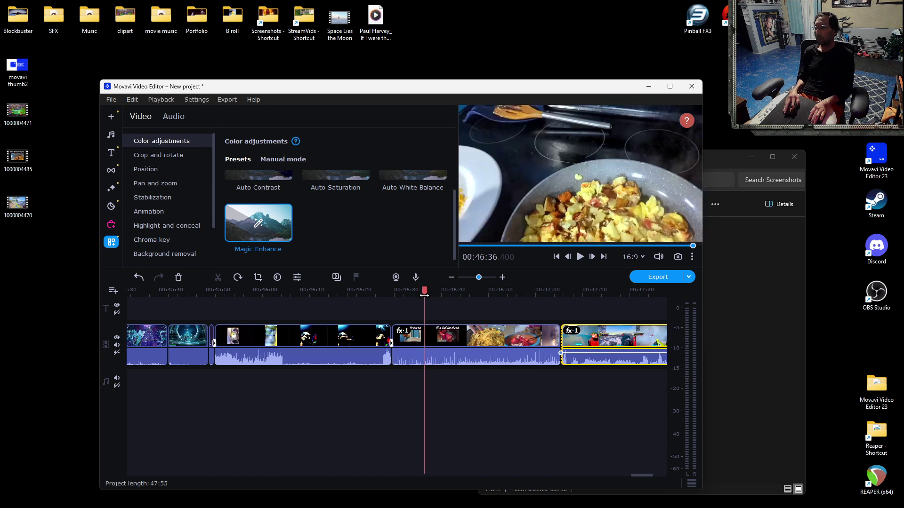
# - Review frames of the Flying Horse cameo clip and the enhanced gameplay clip along the timeline
pyautogui.click(287, 296)
pyautogui.scroll(3, 259, 320)
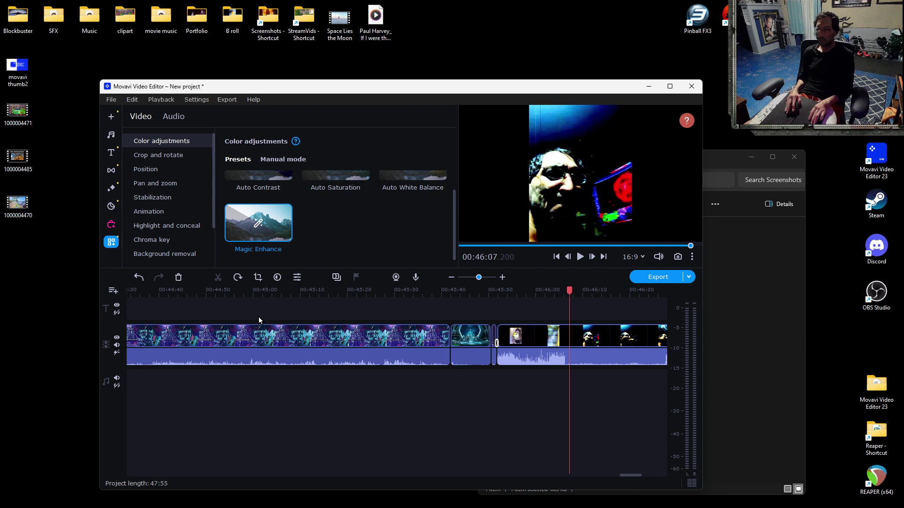
pyautogui.moveTo(329, 303); pyautogui.dragTo(573, 327)
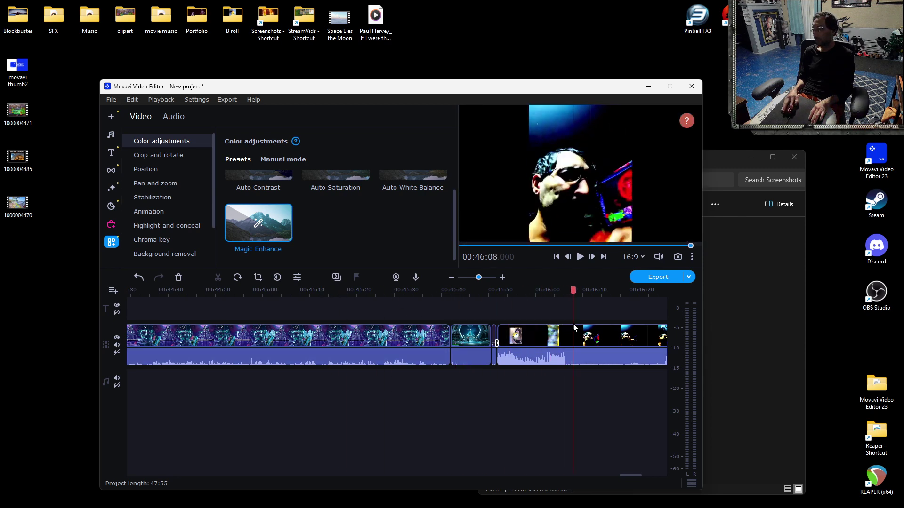
pyautogui.scroll(-3, 387, 350)
pyautogui.scroll(-3, 387, 351)
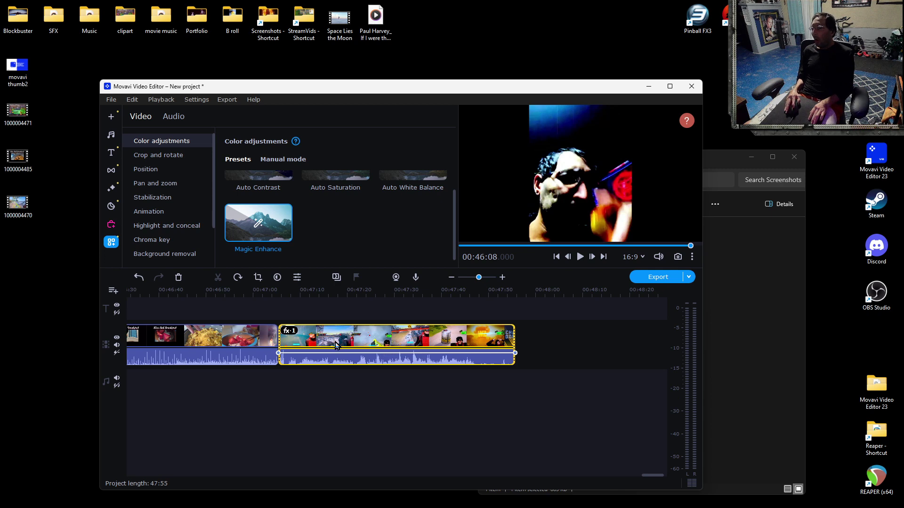
pyautogui.scroll(3, 359, 348)
pyautogui.moveTo(397, 299); pyautogui.dragTo(617, 316)
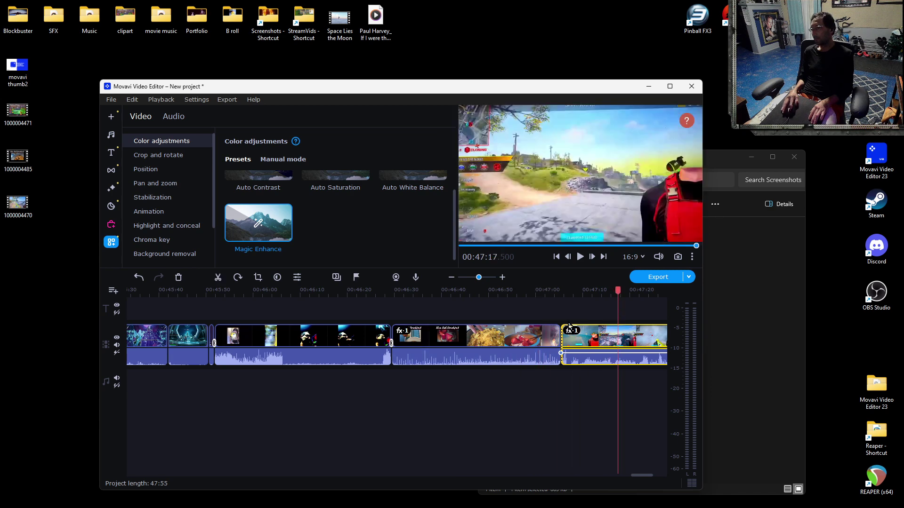
# - Maximize the editor and shift all clips and the title about 5:48 later, leaving empty space at the start of the timeline
pyautogui.click(451, 278)
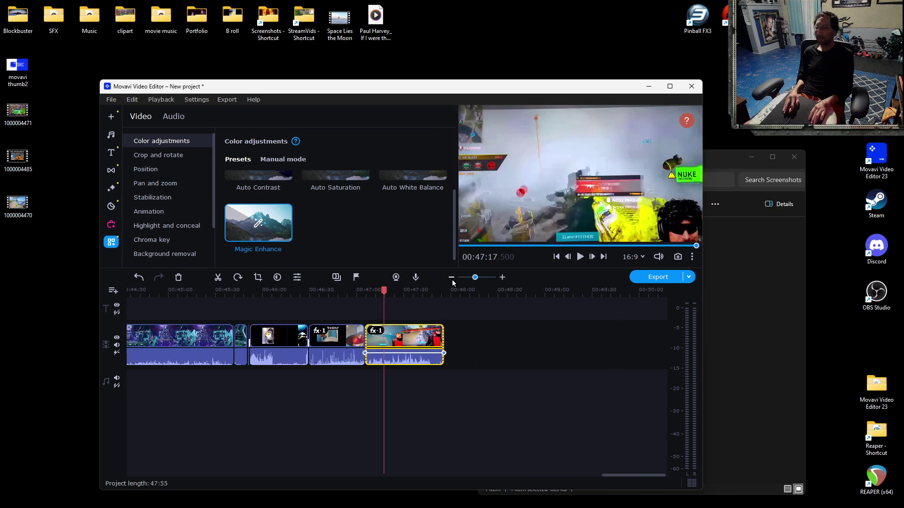
pyautogui.click(451, 278)
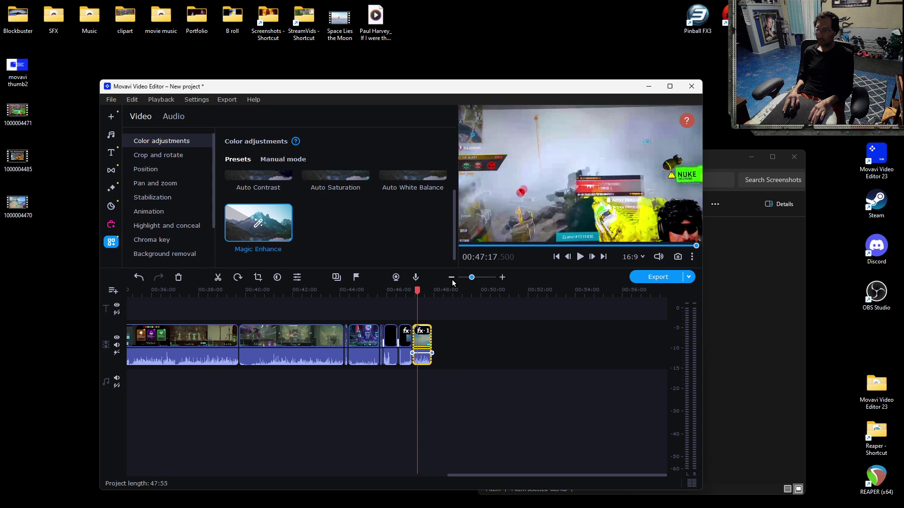
pyautogui.click(452, 278)
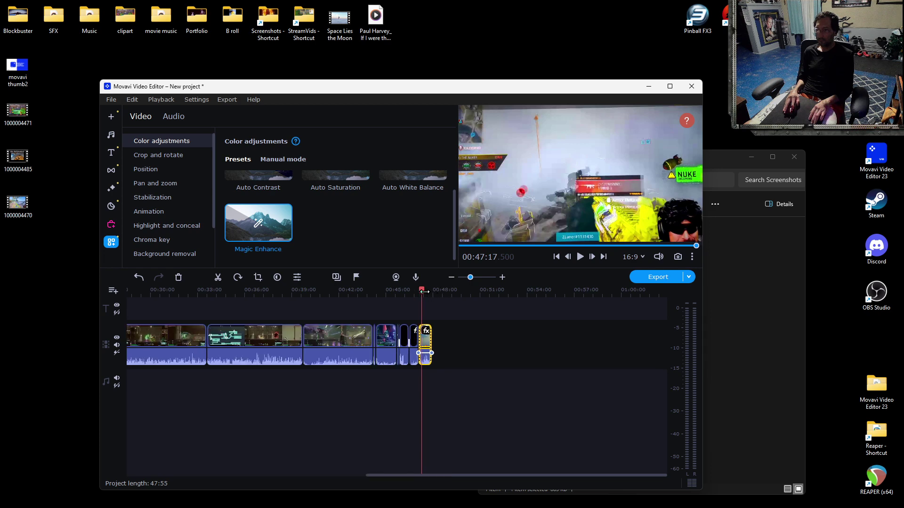
pyautogui.moveTo(266, 299); pyautogui.dragTo(10, 294)
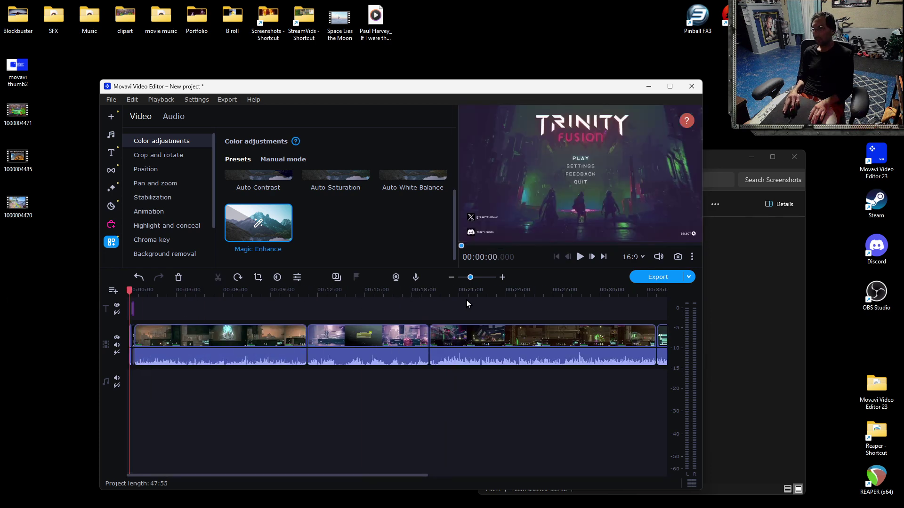
pyautogui.click(451, 279)
pyautogui.click(670, 89)
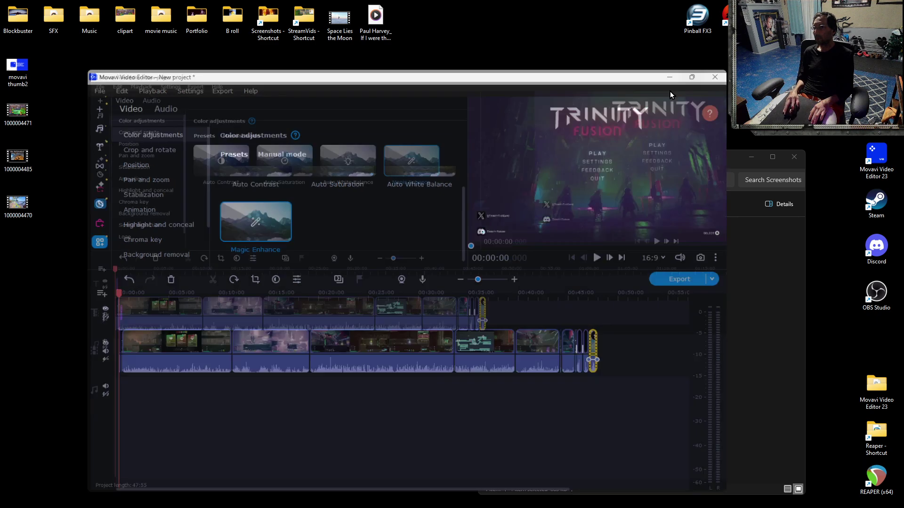
pyautogui.moveTo(528, 346); pyautogui.dragTo(150, 283)
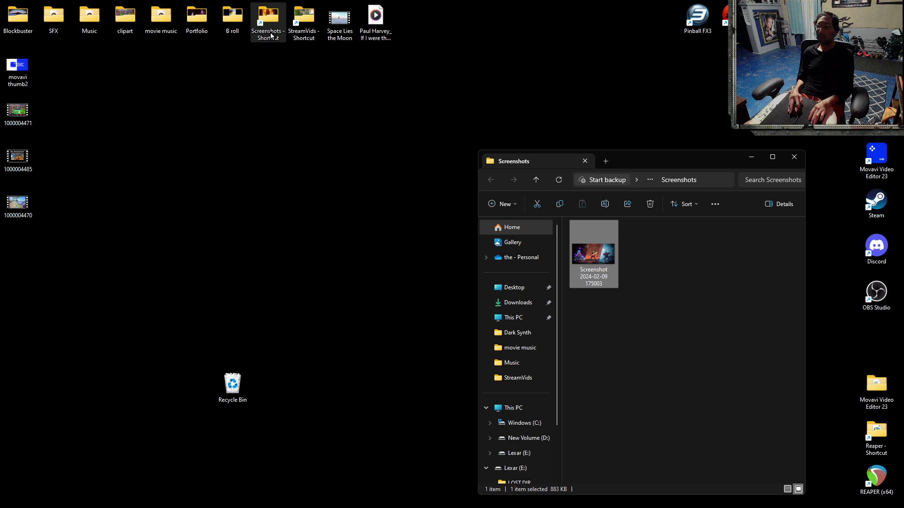
# - Open the Portfolio folder on the desktop and preview the video "the Unprofound Logo 2024 mimes"
pyautogui.doubleClick(194, 16)
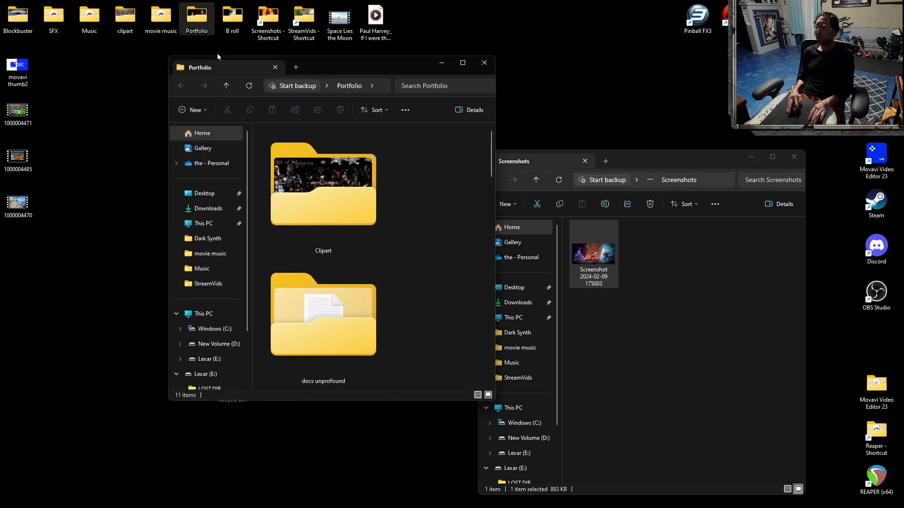
pyautogui.scroll(-10, 403, 361)
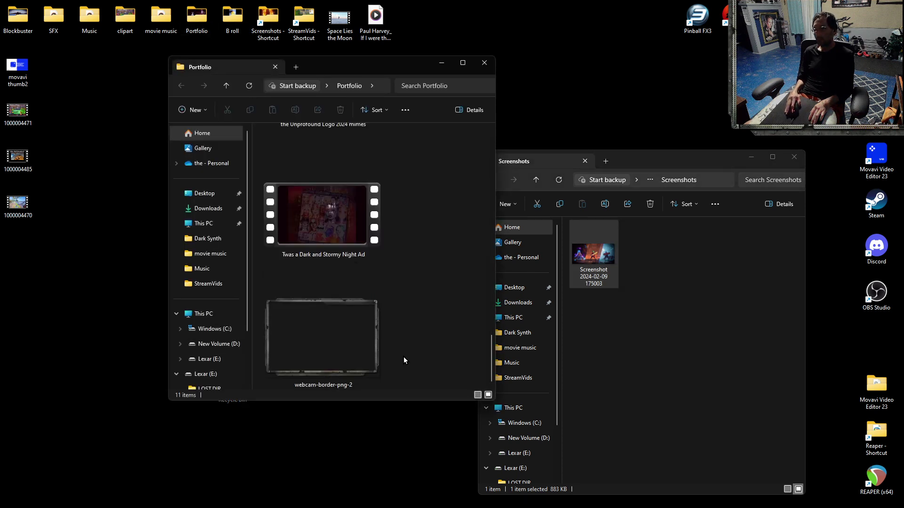
pyautogui.scroll(4, 403, 361)
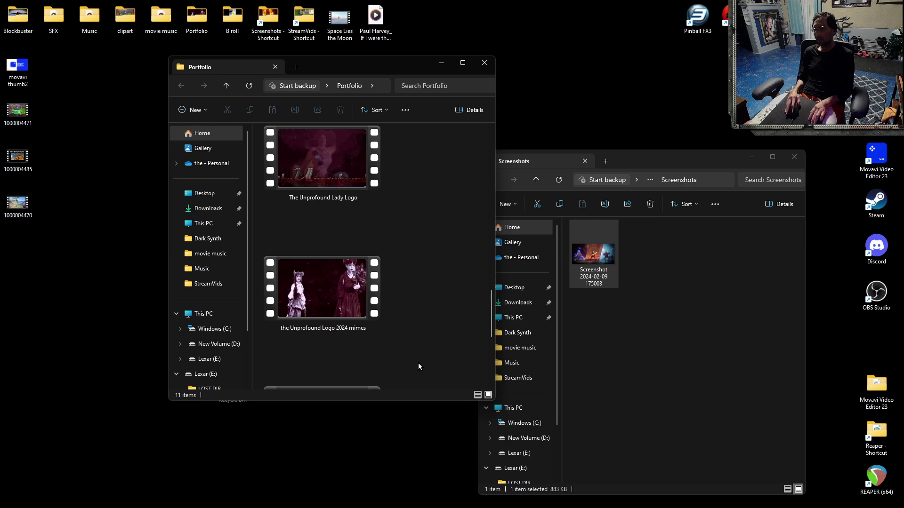
pyautogui.doubleClick(326, 289)
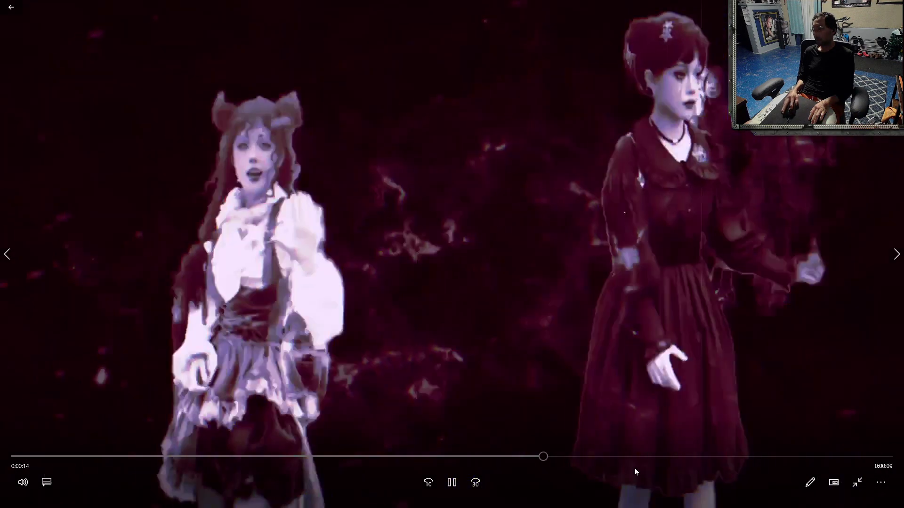
pyautogui.click(697, 458)
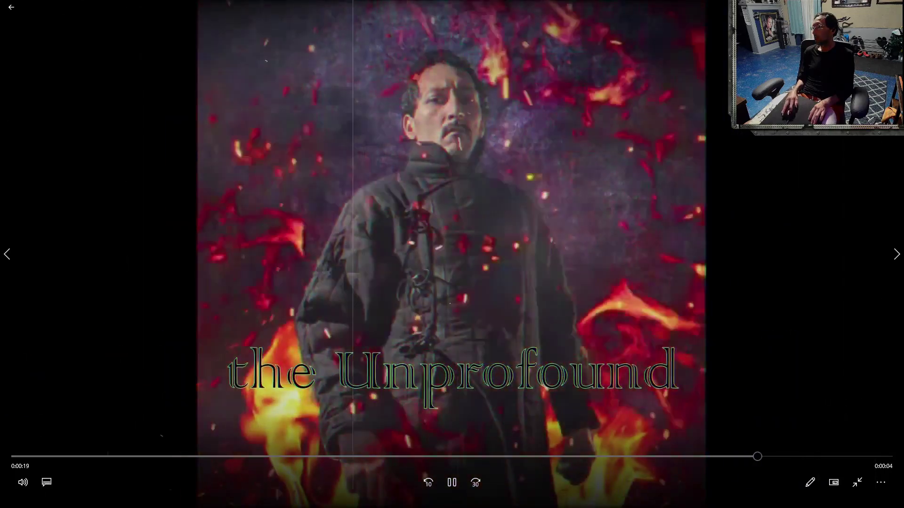
pyautogui.hotkey('alt', 'F4')
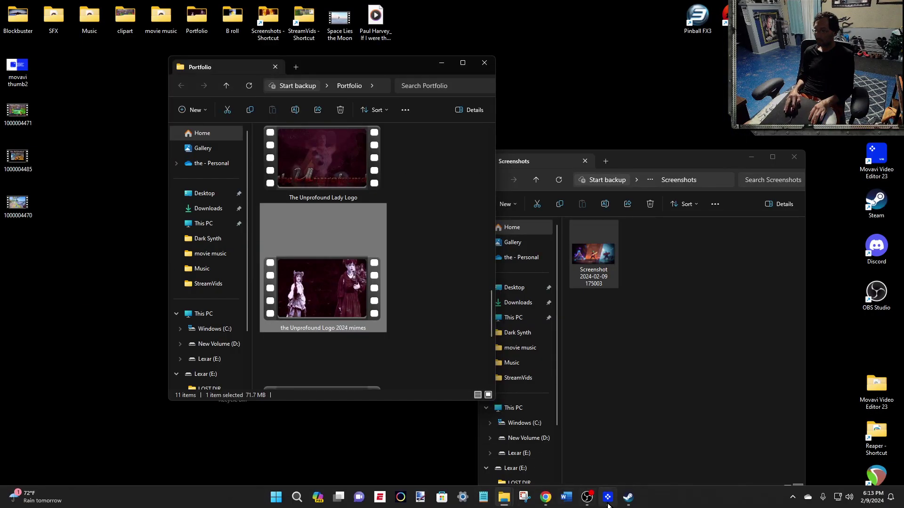
# - Place "the Unprofound Logo 2024 mimes" from Portfolio on the video track at 00:01:18, ahead of the other clips, and close the folder
pyautogui.click(607, 501)
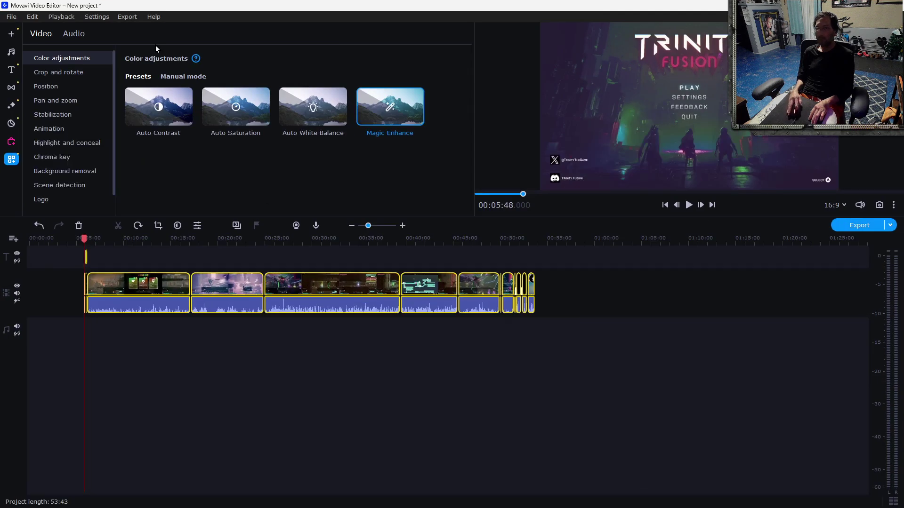
pyautogui.moveTo(159, 9); pyautogui.dragTo(344, 40)
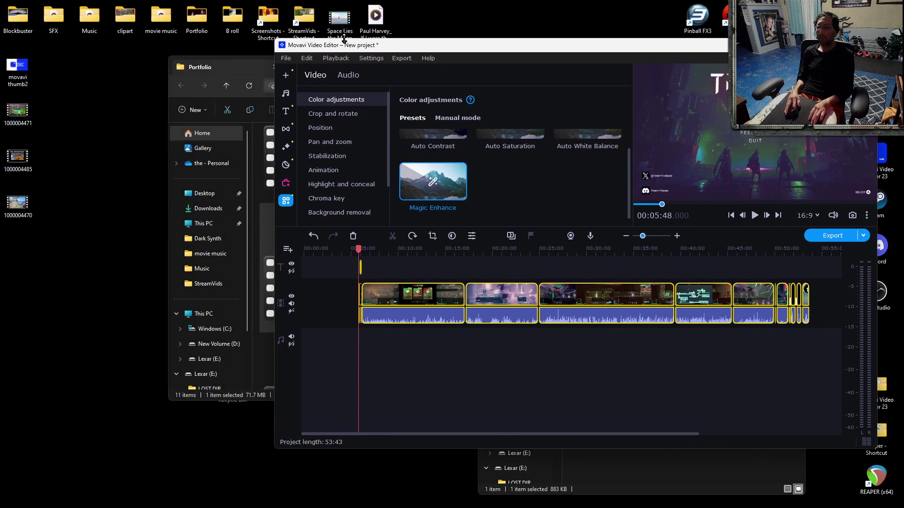
pyautogui.click(219, 71)
pyautogui.moveTo(333, 66); pyautogui.dragTo(83, 87)
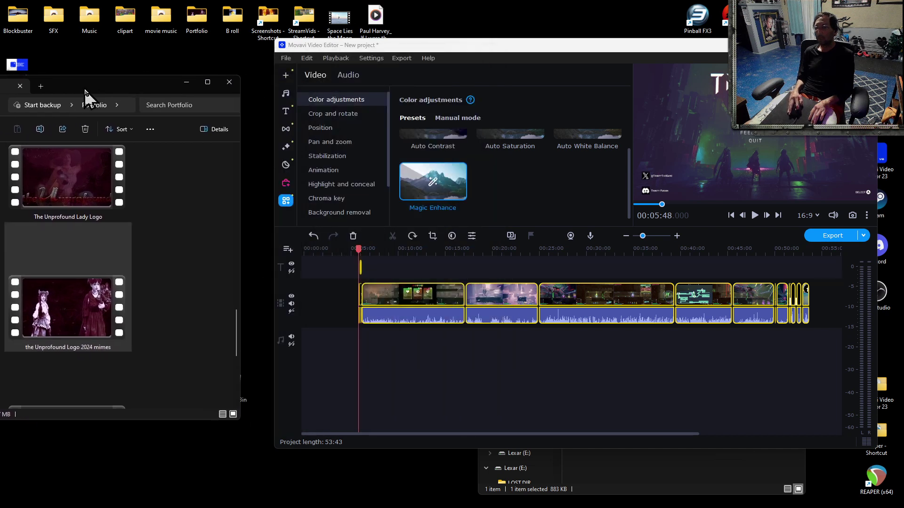
pyautogui.moveTo(78, 308); pyautogui.dragTo(317, 304)
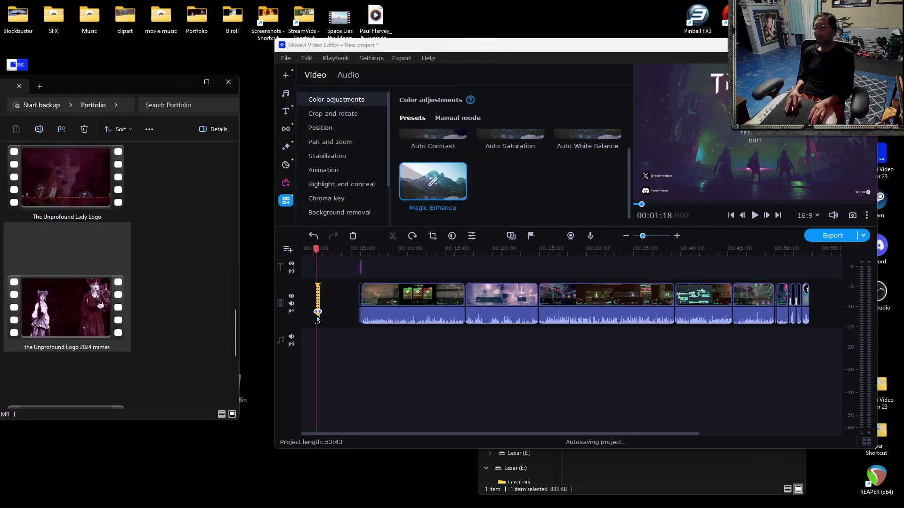
pyautogui.click(227, 83)
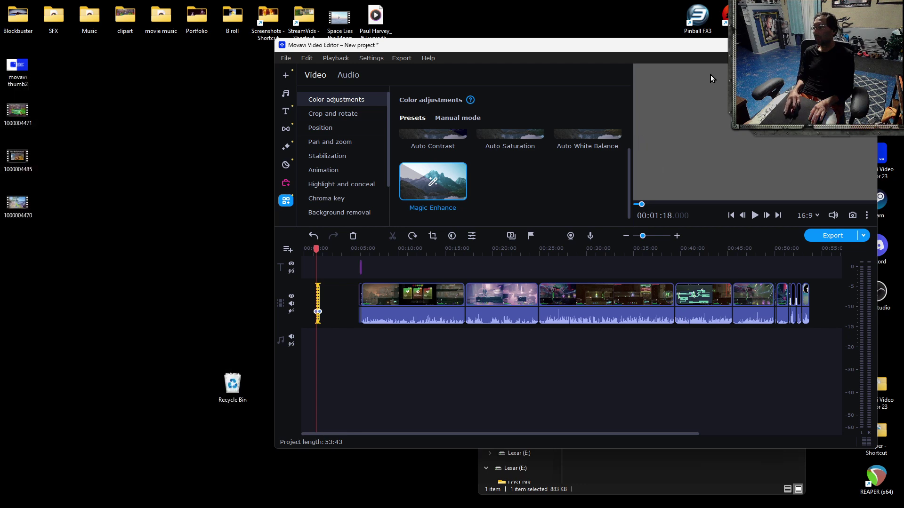
# - Move the logo video to the start of the timeline, and shift the joined clips and titles later to leave empty space ahead
pyautogui.press('super+Up')
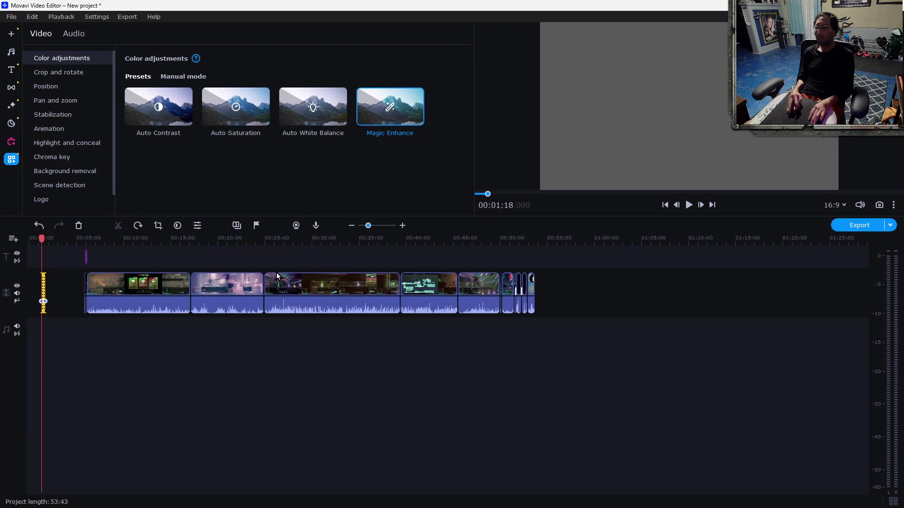
pyautogui.click(402, 226)
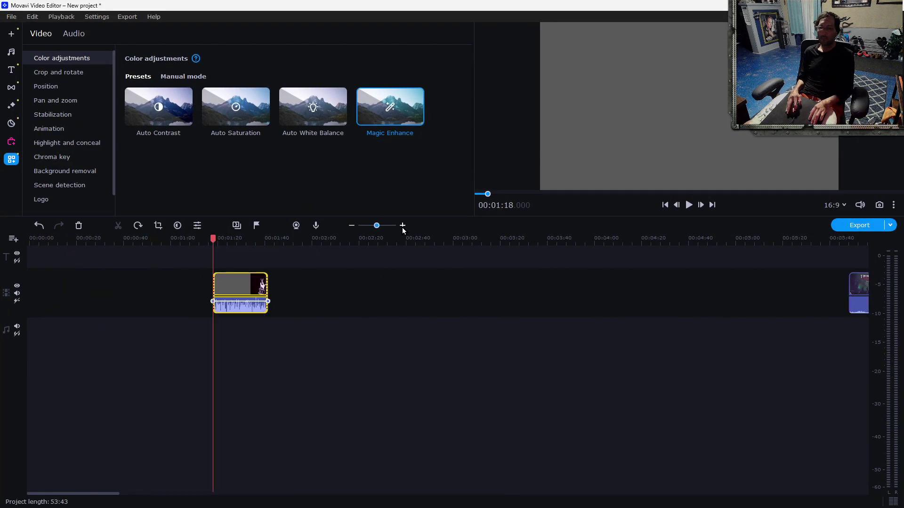
pyautogui.moveTo(233, 282); pyautogui.dragTo(50, 285)
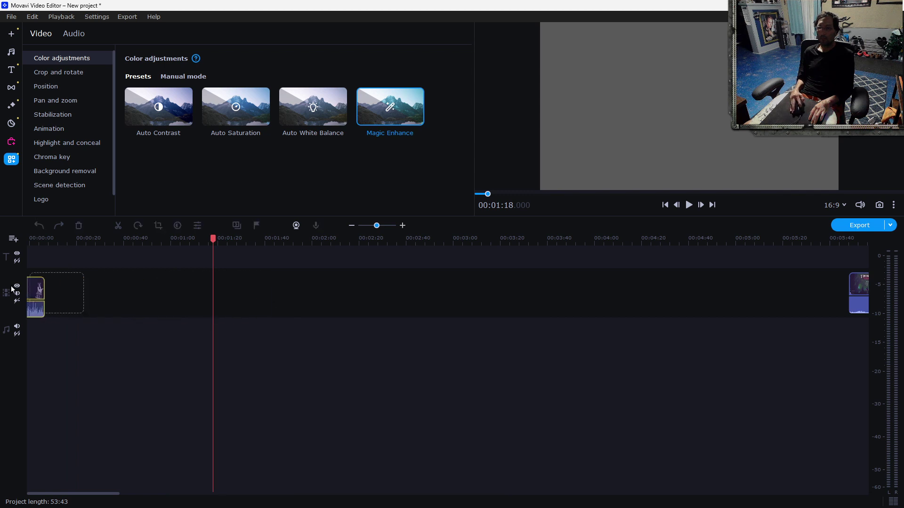
pyautogui.click(351, 226)
pyautogui.click(351, 226)
pyautogui.moveTo(605, 373); pyautogui.dragTo(76, 253)
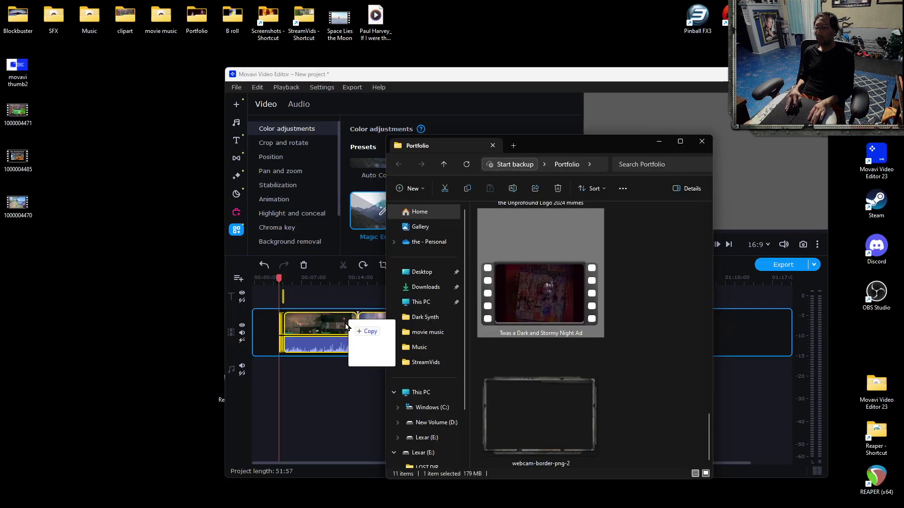
# - Place "Twas a Dark and Stormy Night Ad" from the Portfolio folder at the start of the video track and close the folder
pyautogui.moveTo(354, 316); pyautogui.dragTo(245, 318)
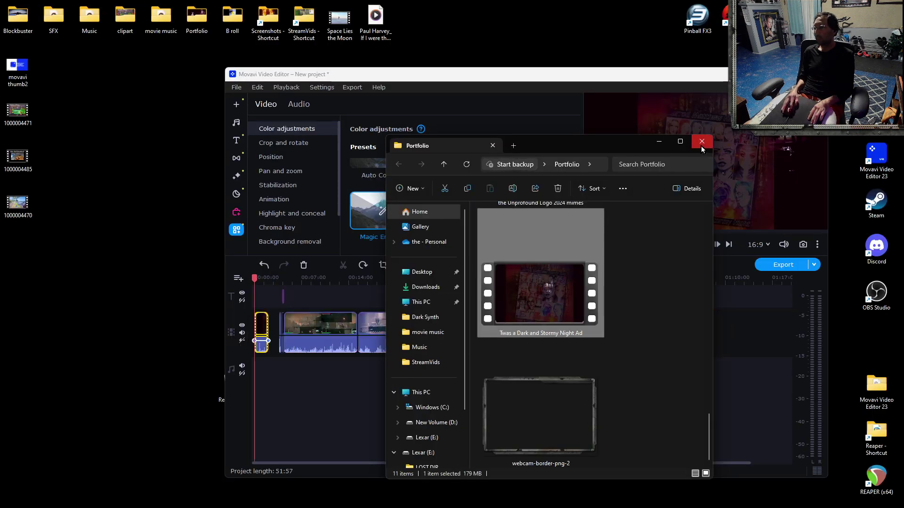
pyautogui.click(701, 142)
# - Trim the end of the "Twas a Dark and Stormy Night Ad" clip so it lasts about 9 seconds
pyautogui.moveTo(638, 390); pyautogui.dragTo(278, 293)
pyautogui.click(259, 328)
pyautogui.click(626, 264)
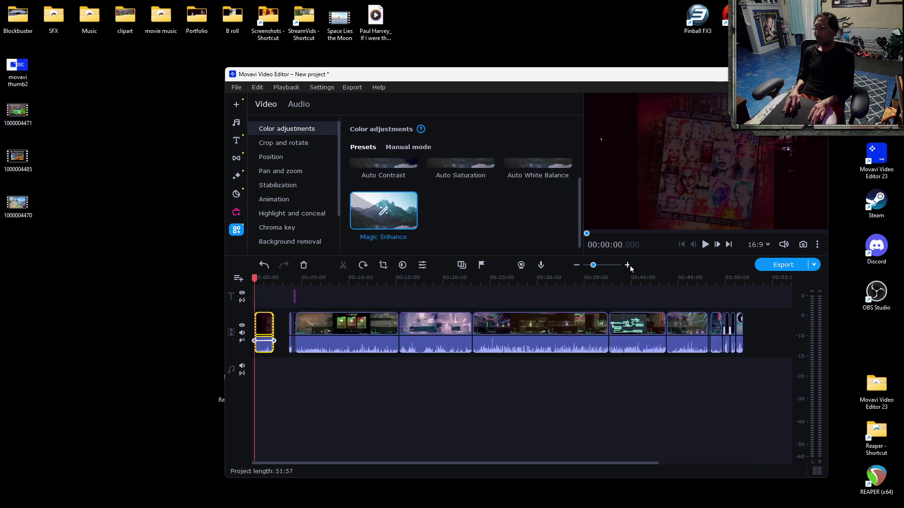
pyautogui.click(627, 264)
pyautogui.click(627, 265)
pyautogui.moveTo(449, 326); pyautogui.dragTo(267, 331)
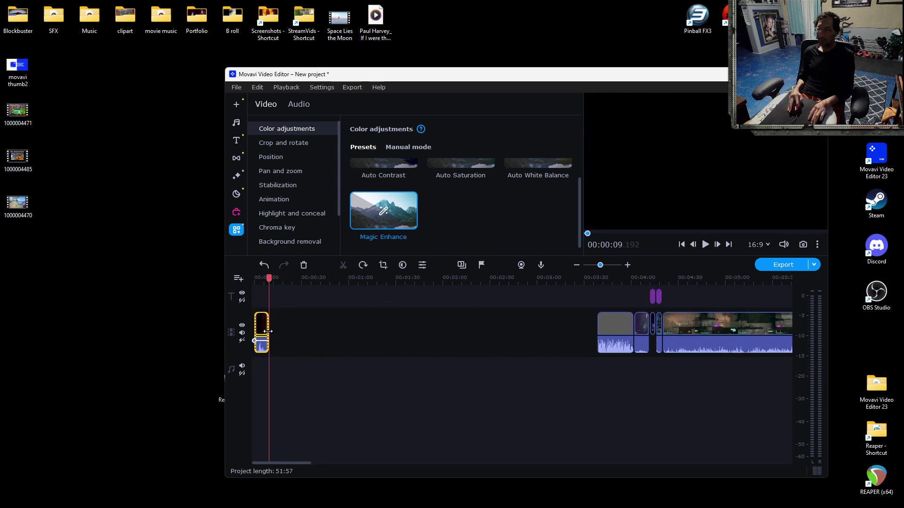
# - Play the trimmed ad clip from the beginning and apply the Magic Enhance color preset to it
pyautogui.press('Home')
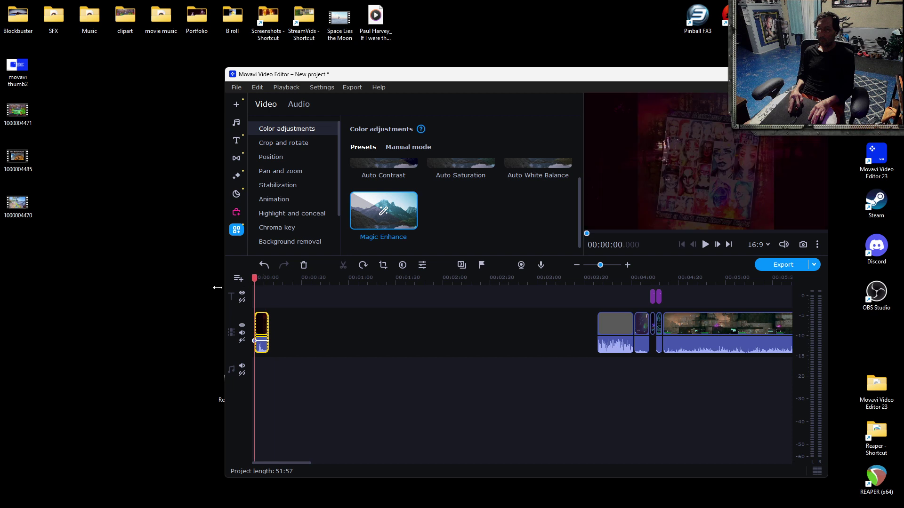
pyautogui.click(703, 245)
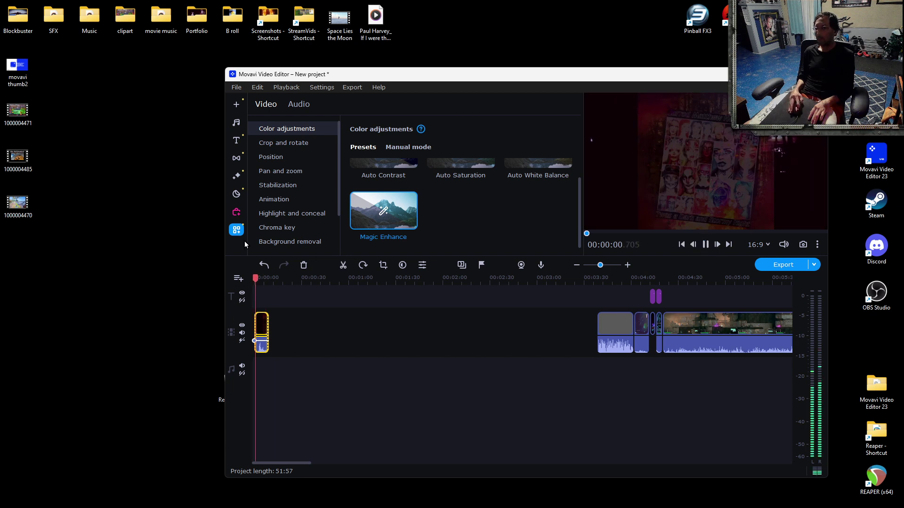
pyautogui.moveTo(376, 217); pyautogui.dragTo(259, 325)
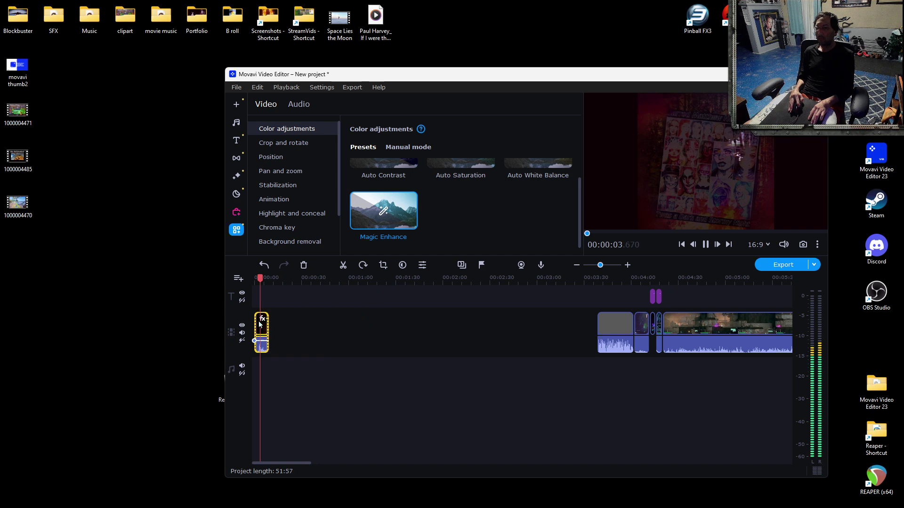
# - Set the ad clip's fade in to 1.50 sec and replay it from the start
pyautogui.click(628, 265)
pyautogui.click(628, 265)
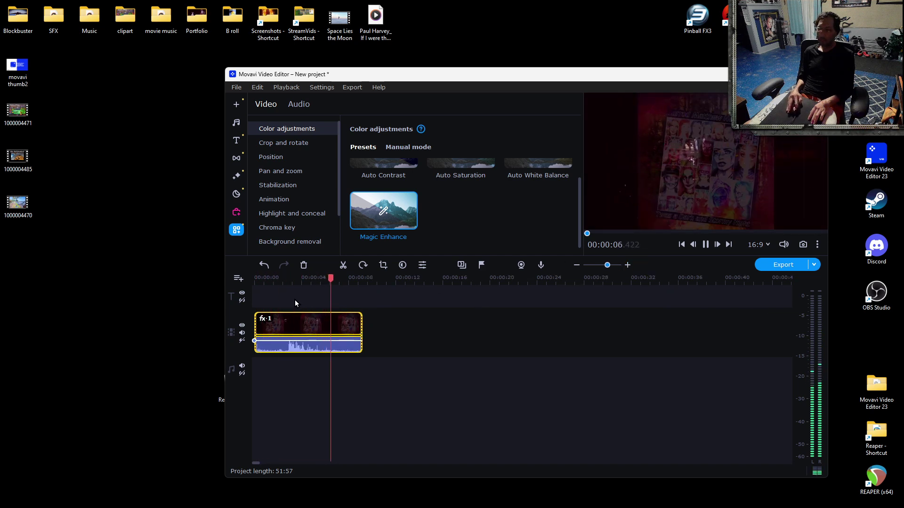
pyautogui.click(263, 319)
pyautogui.click(284, 328)
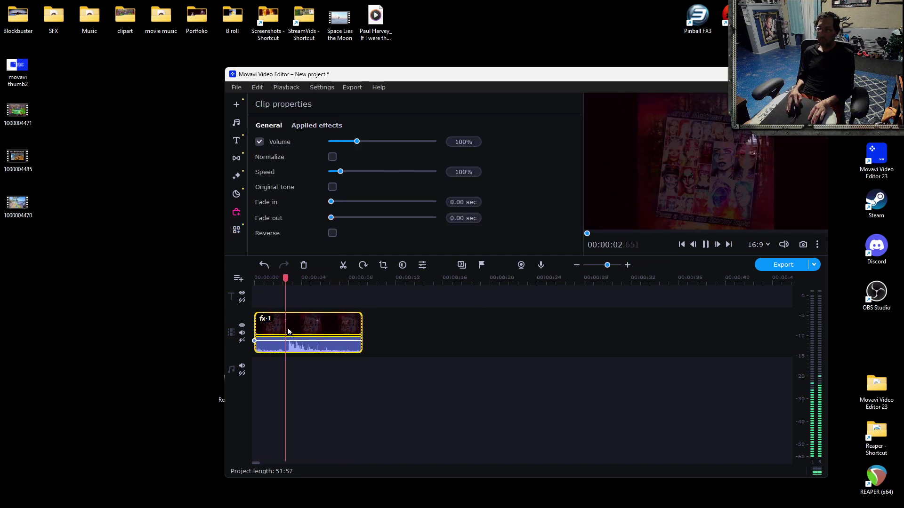
pyautogui.moveTo(342, 207); pyautogui.dragTo(347, 208)
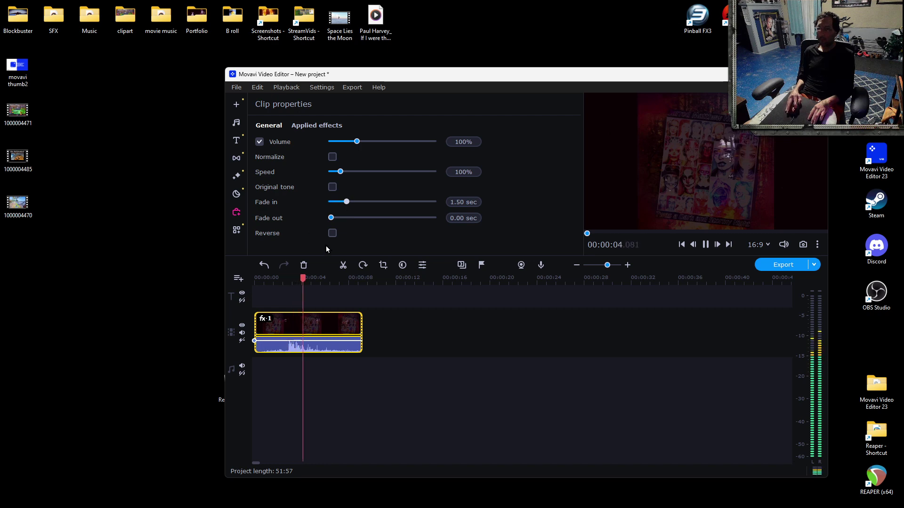
pyautogui.click(264, 281)
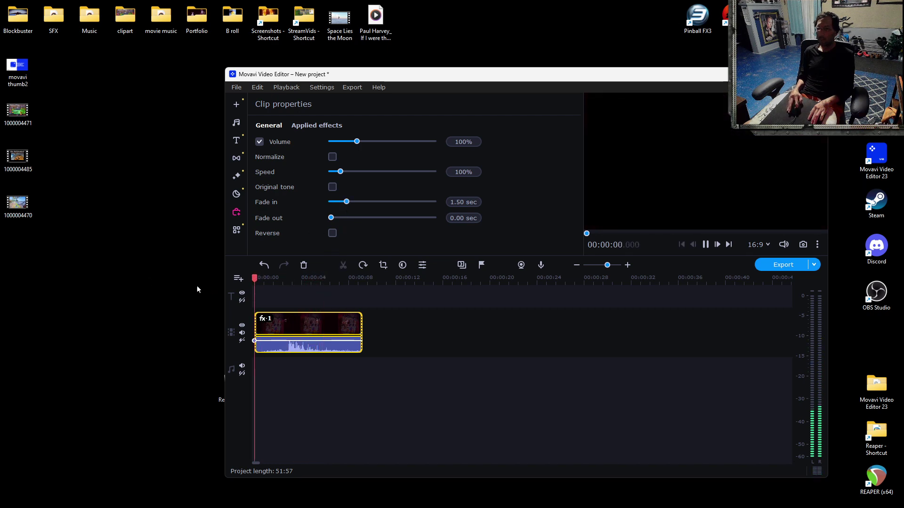
# - Maximize the editor and move the logo video with all following clips and titles earlier, directly behind the ad clip
pyautogui.click(576, 266)
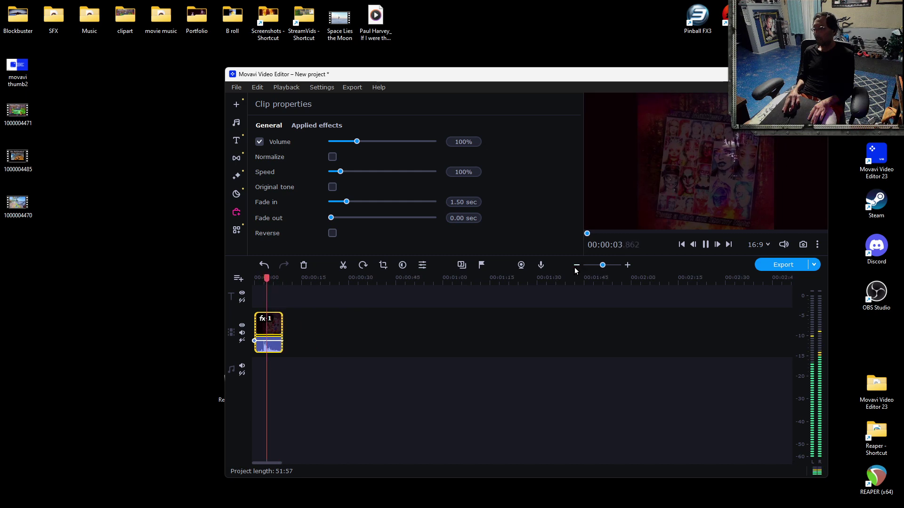
pyautogui.press('super+Up')
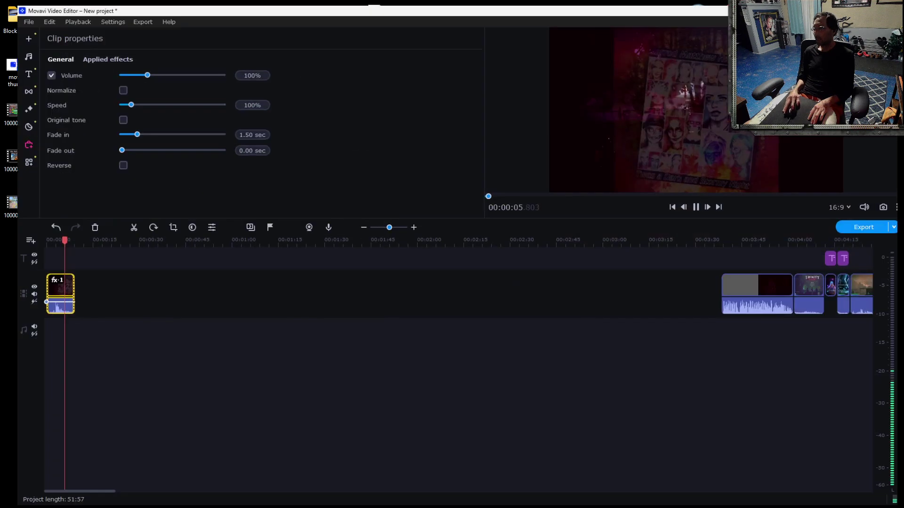
pyautogui.click(349, 227)
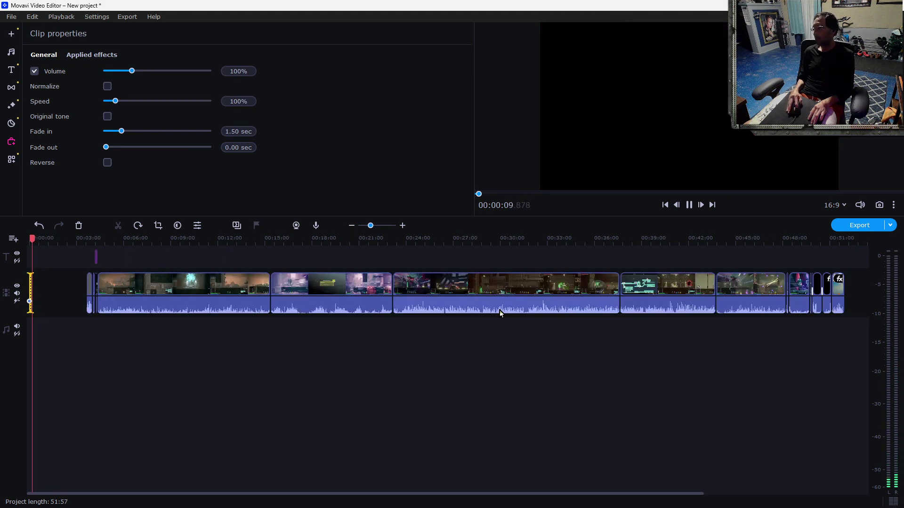
pyautogui.click(352, 228)
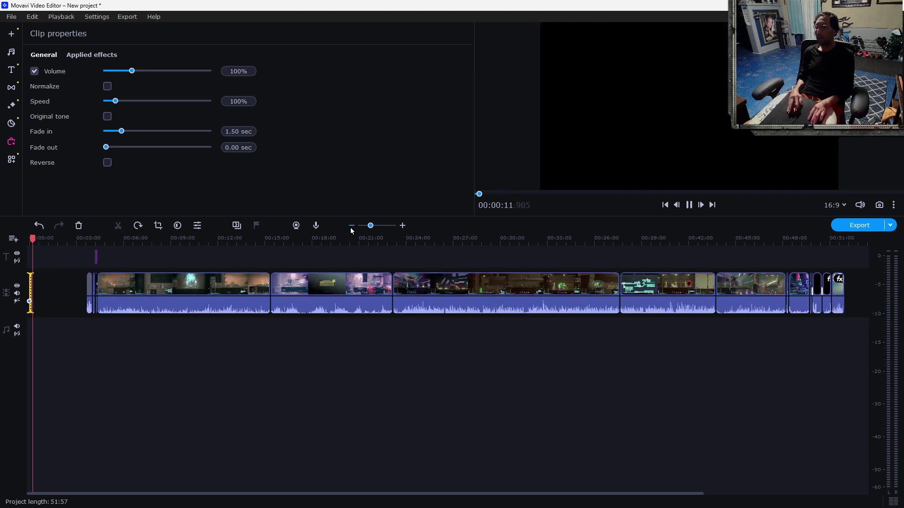
pyautogui.moveTo(593, 384); pyautogui.dragTo(52, 240)
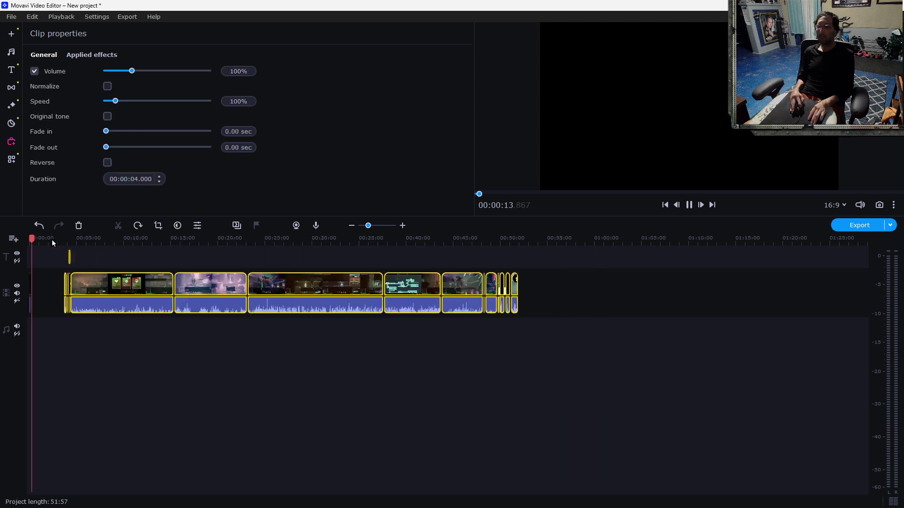
pyautogui.click(401, 226)
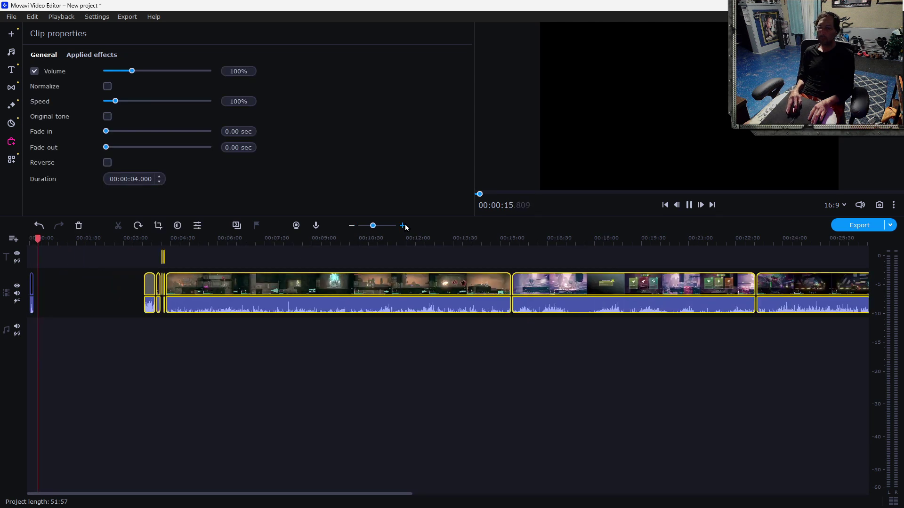
pyautogui.moveTo(400, 283); pyautogui.dragTo(64, 286)
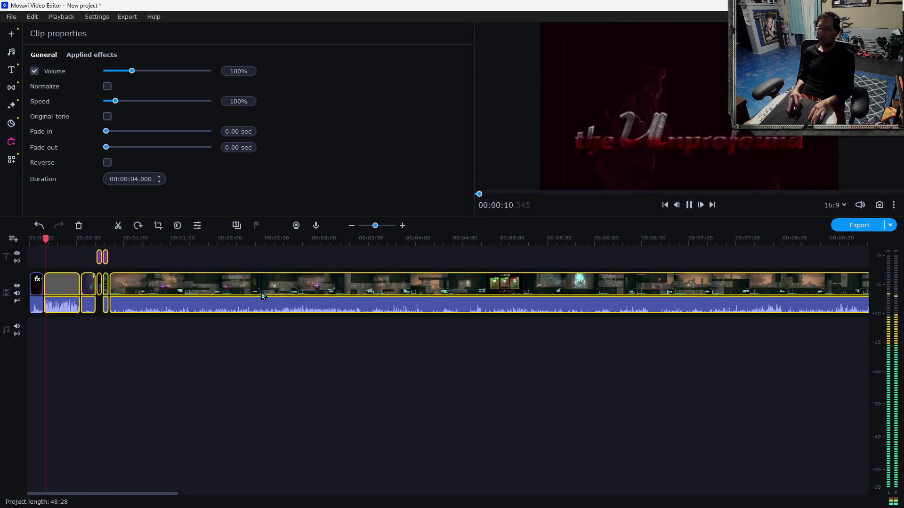